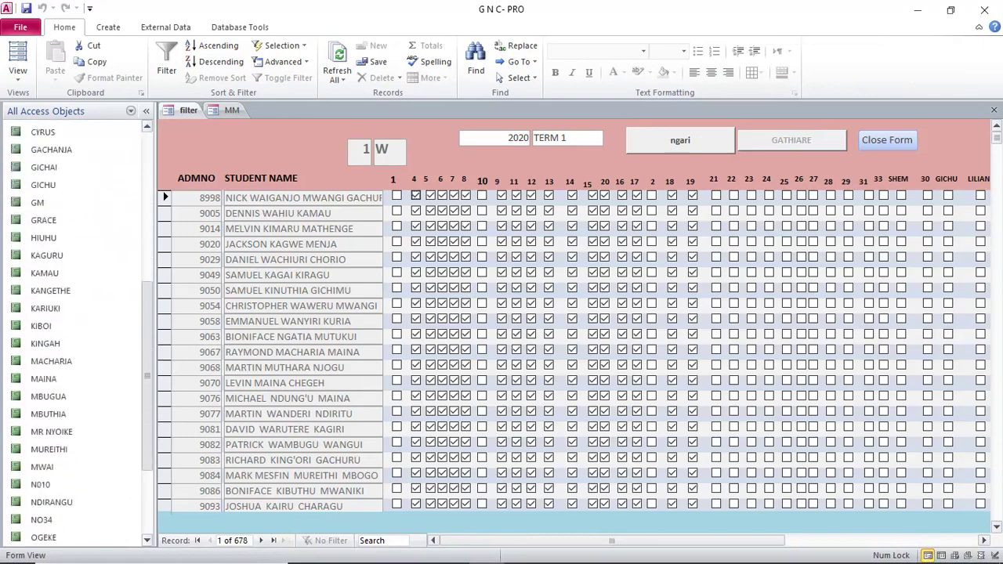
# Step: Review the database's tables, queries, forms and reports in the object list
pyautogui.scroll(-4, 77, 334)
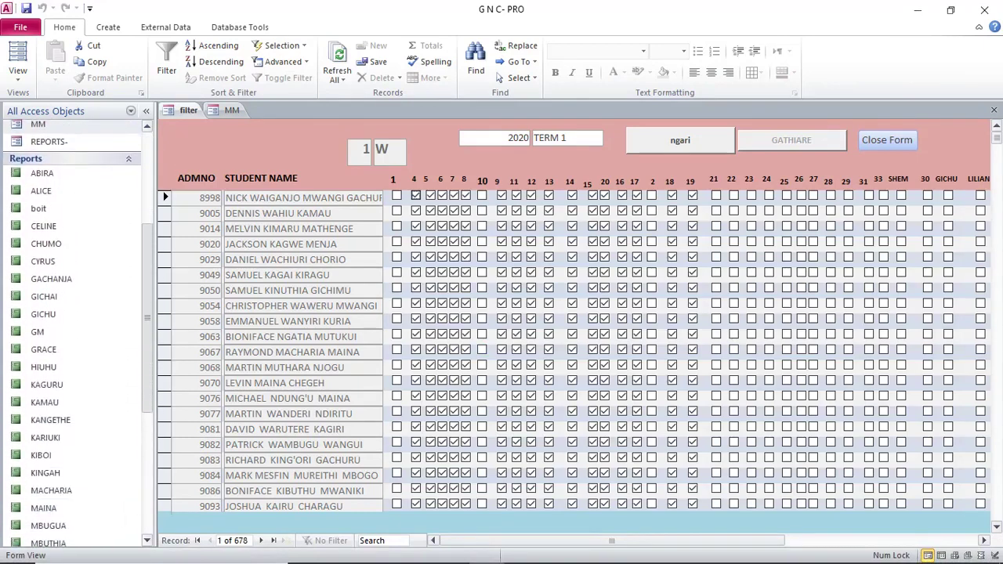
pyautogui.scroll(4, 77, 334)
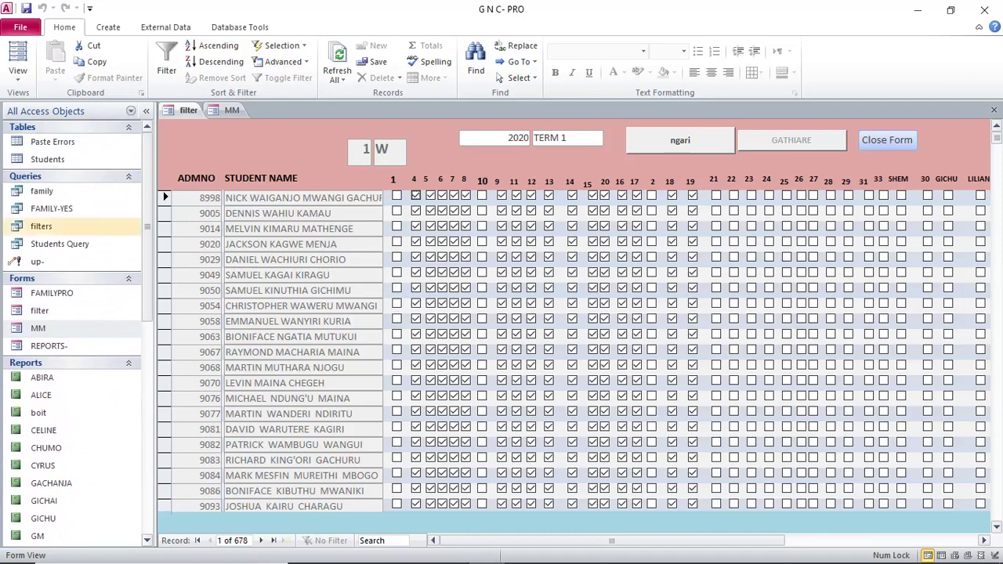
pyautogui.click(40, 312)
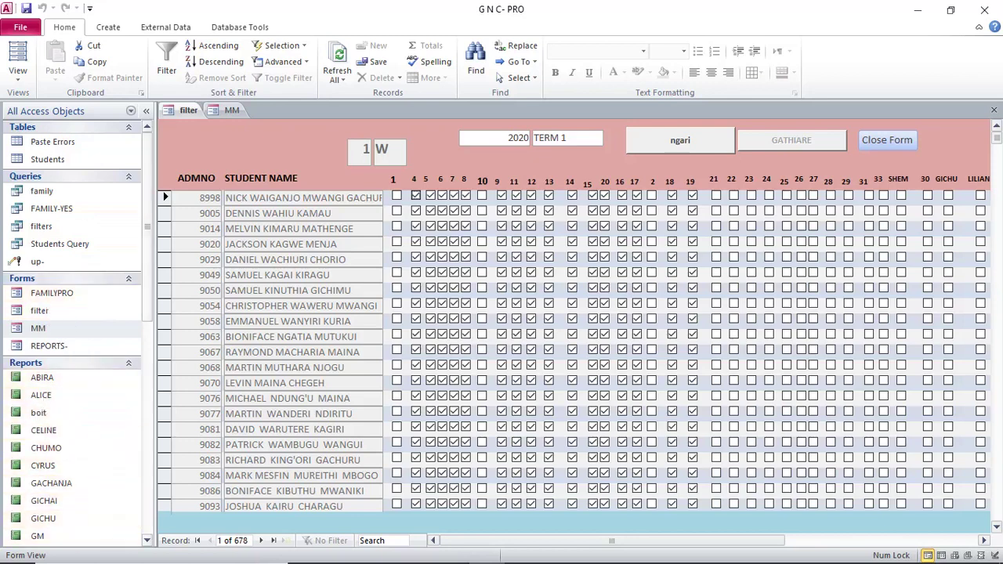
pyautogui.scroll(-10, 75, 329)
pyautogui.scroll(10, 75, 329)
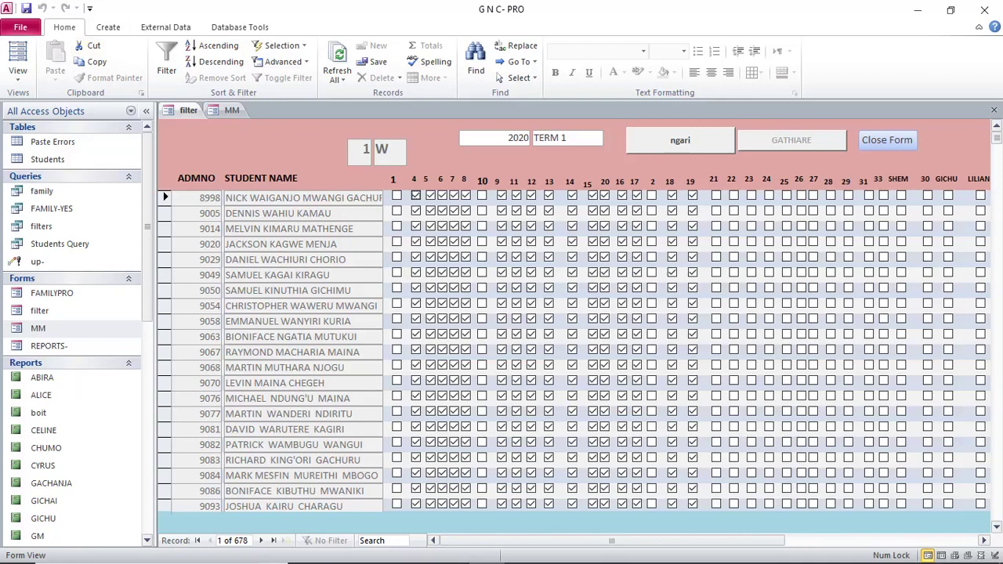
# Step: Look through the ribbon's commands for the Switchboard Manager
pyautogui.click(109, 26)
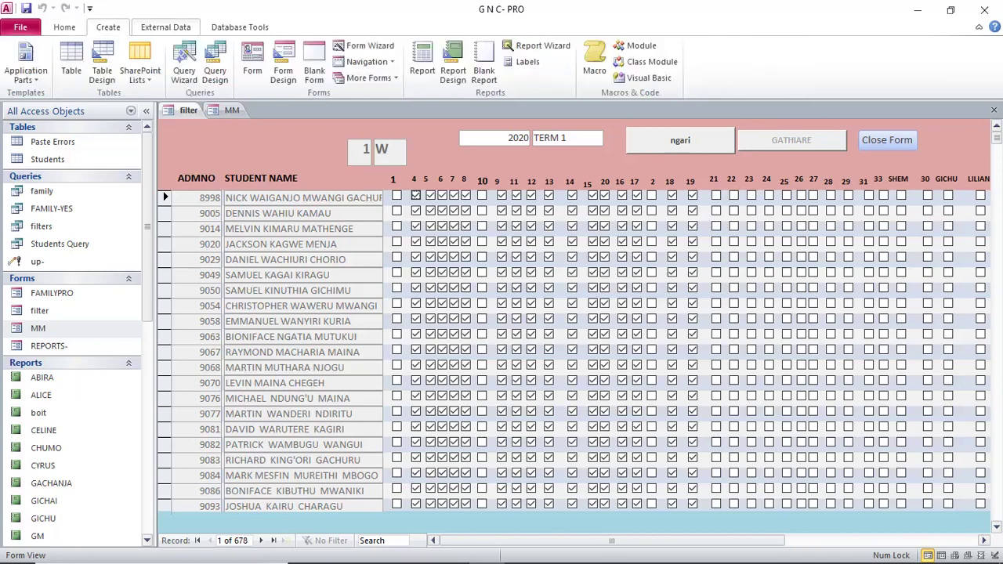
pyautogui.click(165, 27)
pyautogui.click(239, 27)
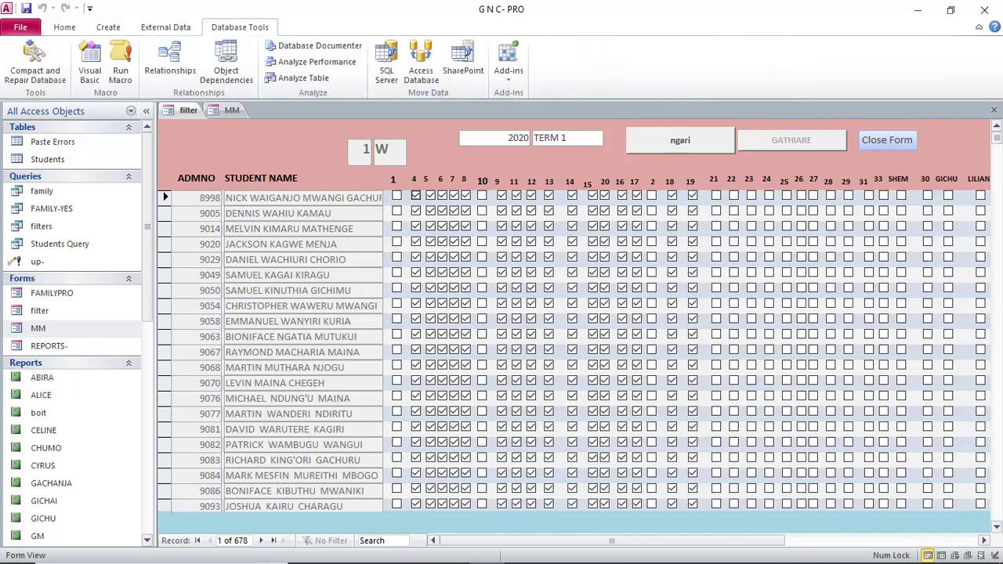
pyautogui.click(64, 27)
pyautogui.click(108, 27)
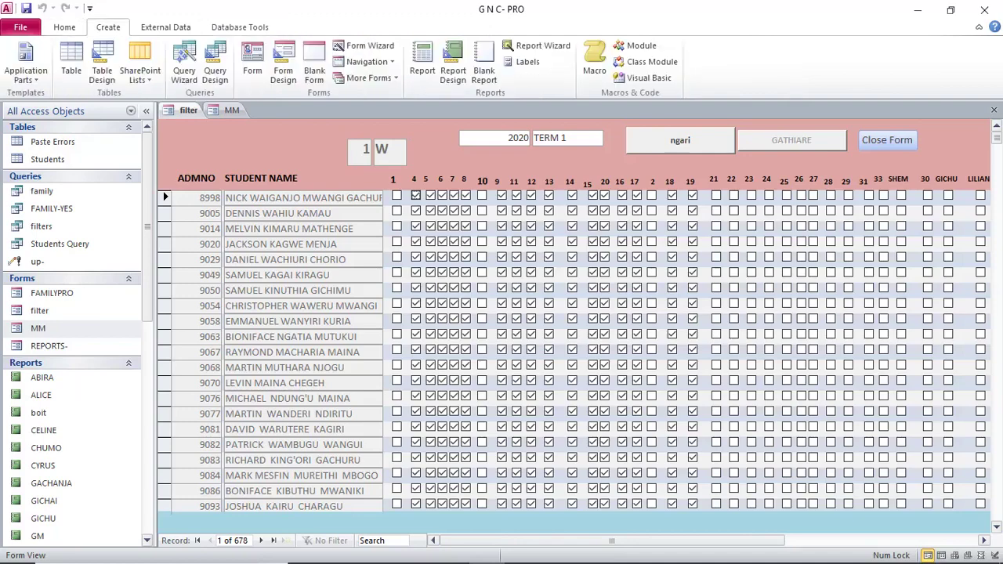
pyautogui.click(240, 27)
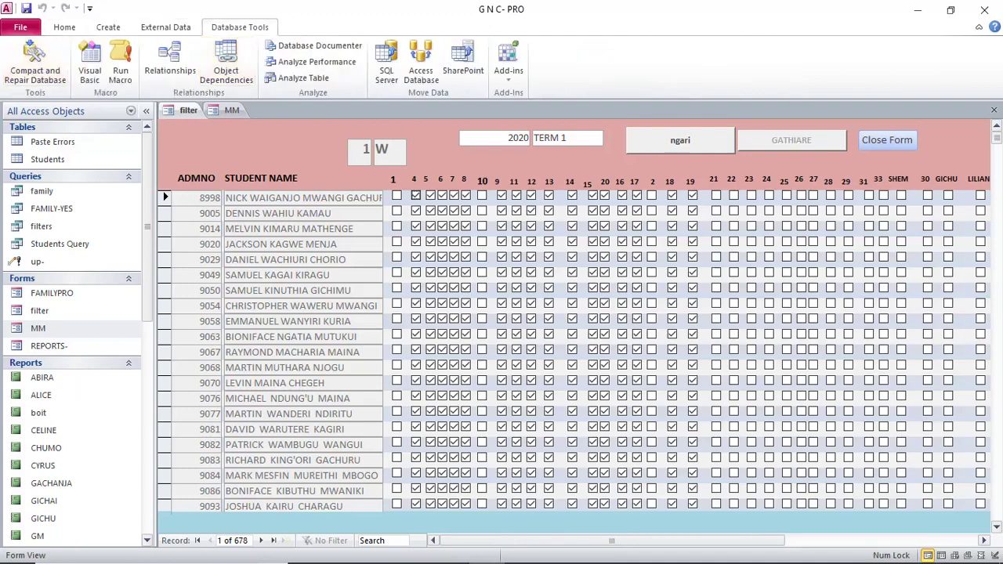
pyautogui.click(108, 26)
pyautogui.click(64, 27)
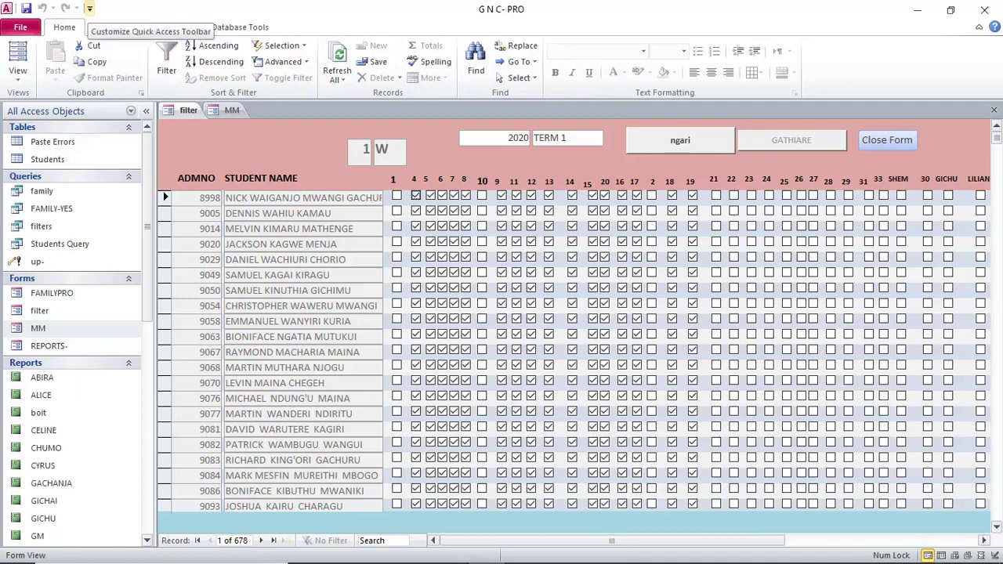
# Step: Open the Quick Access Toolbar customization options and list All Commands as the available commands
pyautogui.click(89, 8)
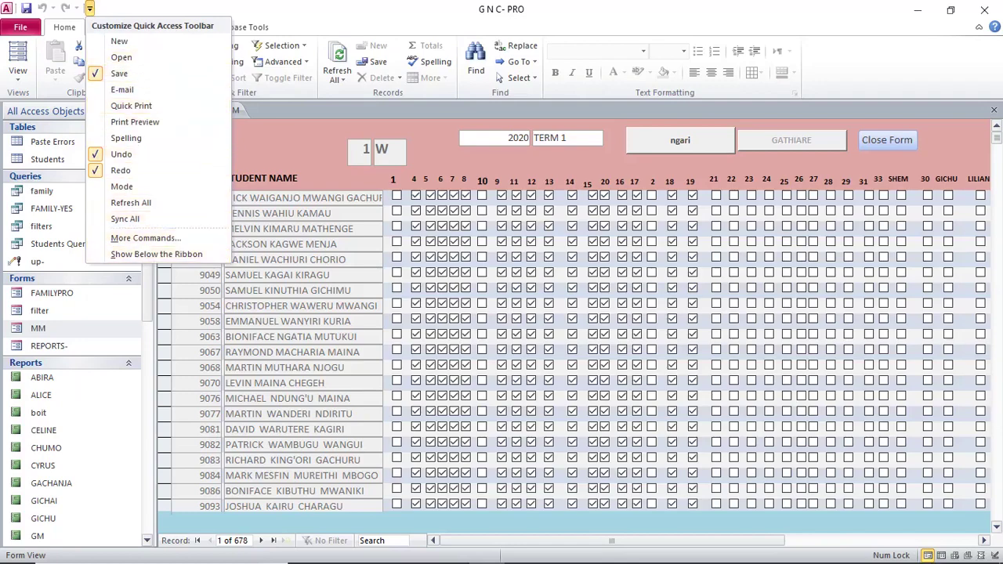
pyautogui.click(145, 238)
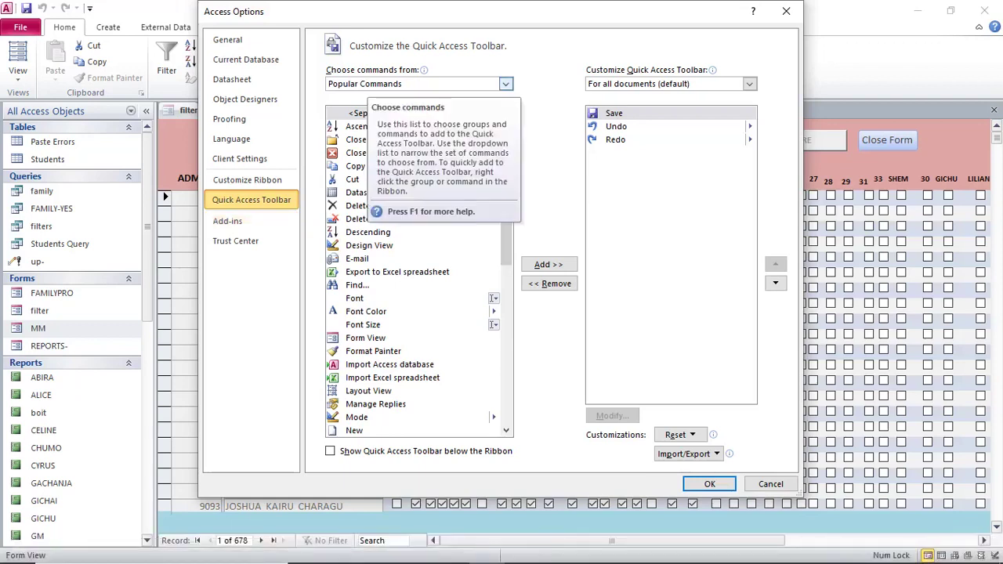
pyautogui.click(505, 84)
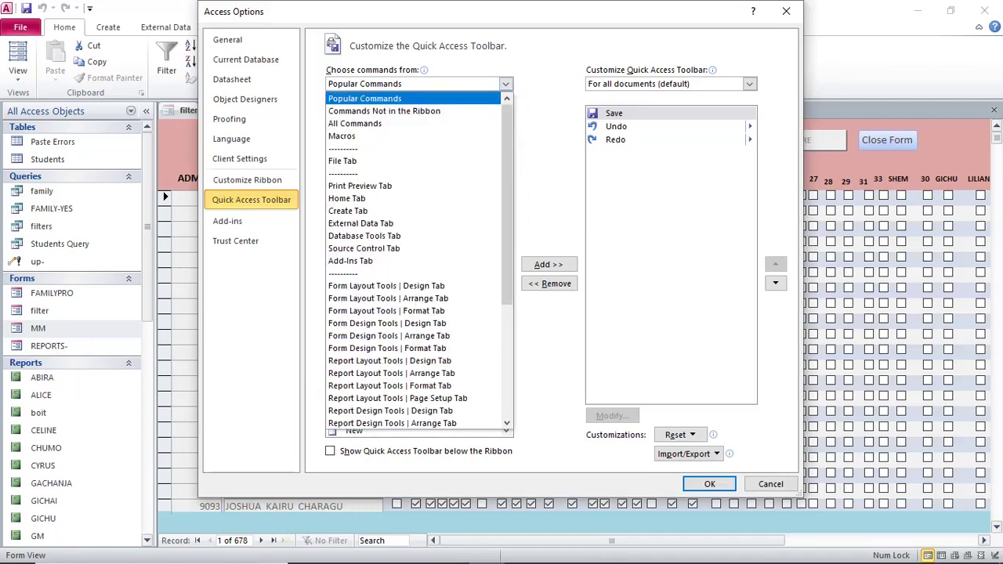
pyautogui.press('Down')
pyautogui.press('Down')
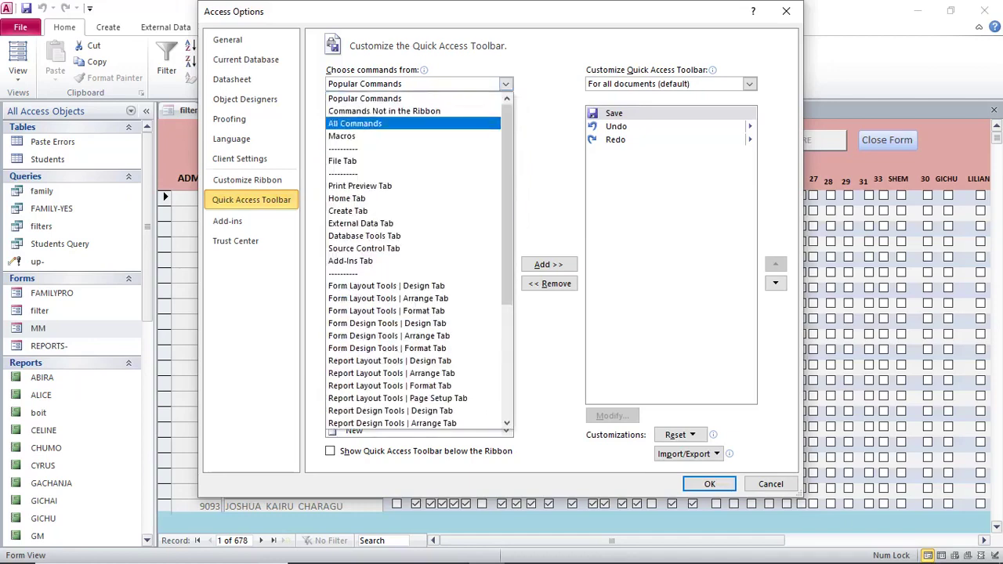
pyautogui.press('Return')
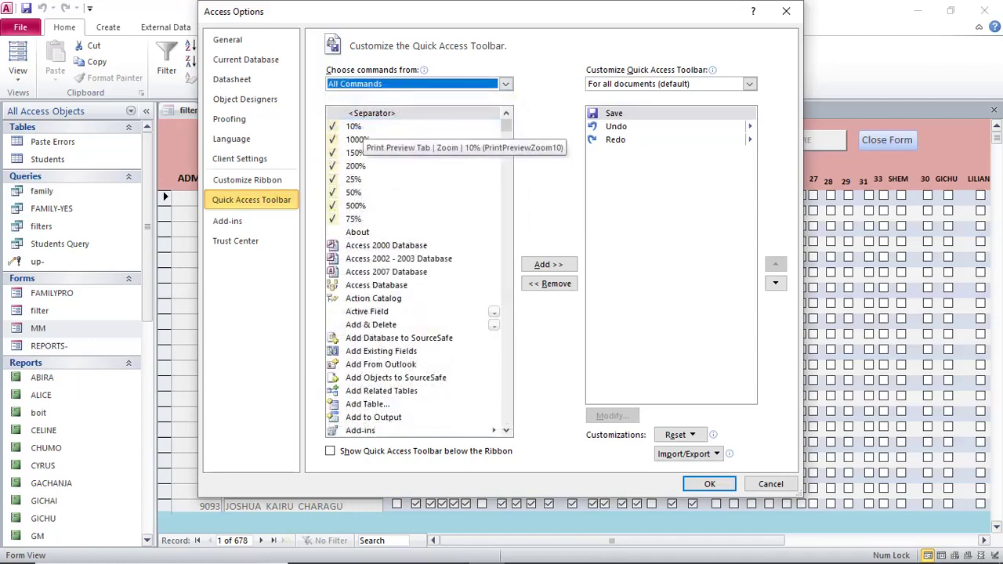
# Step: Add the Switchboard Manager command to the Quick Access Toolbar and apply the options
pyautogui.scroll(-10, 420, 270)
pyautogui.scroll(-20, 420, 270)
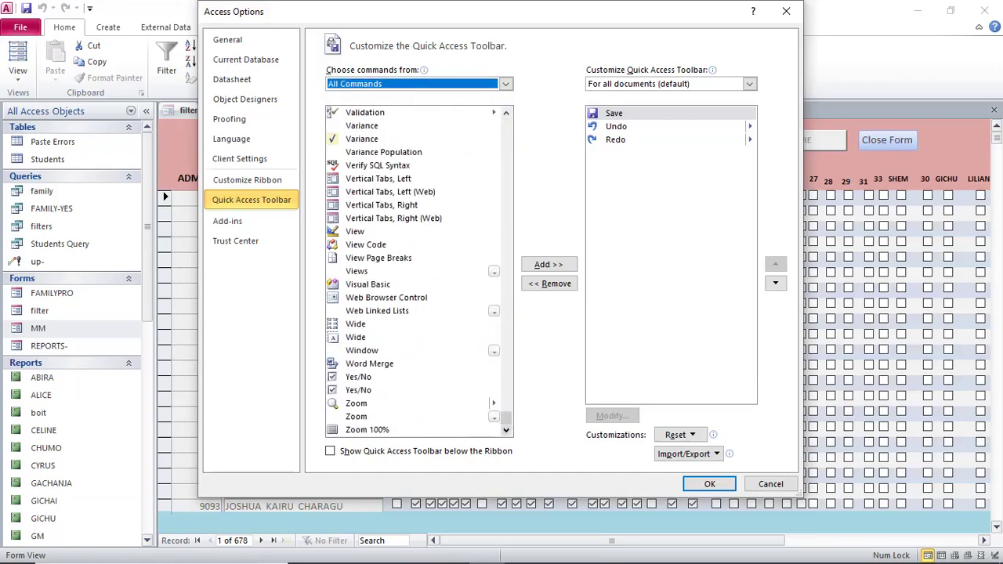
pyautogui.moveTo(506, 418); pyautogui.dragTo(506, 367)
pyautogui.scroll(12, 332, 399)
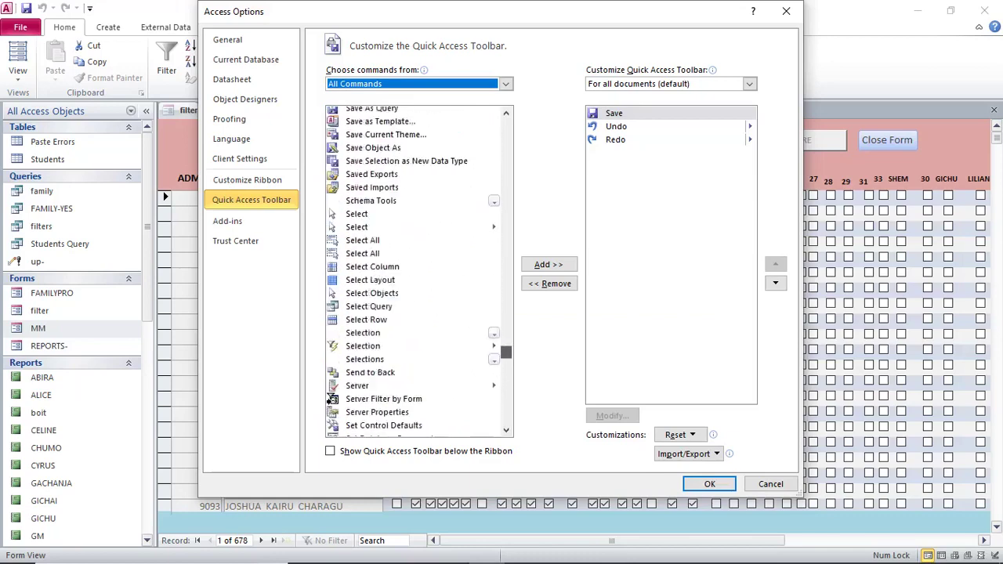
pyautogui.scroll(12, 332, 399)
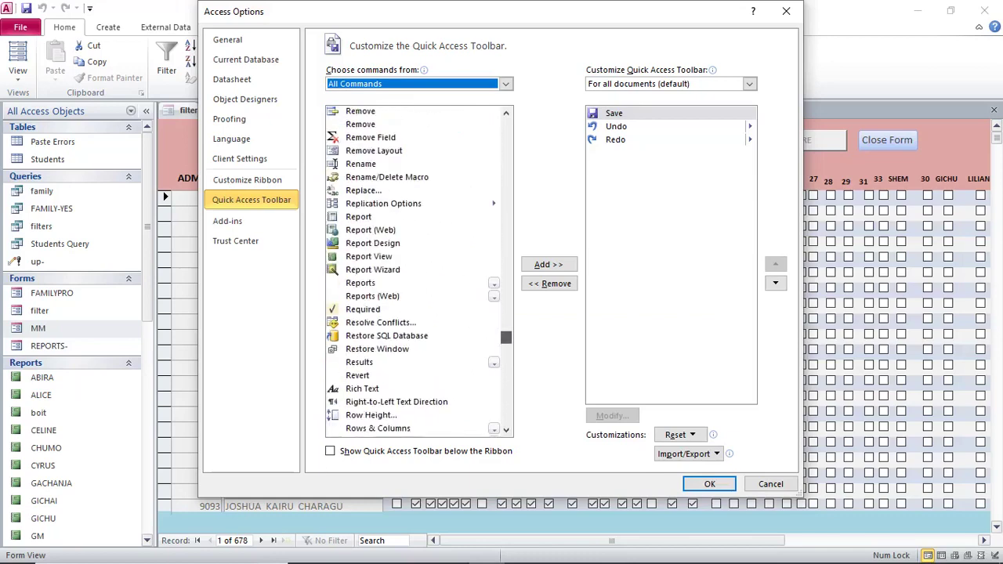
pyautogui.scroll(-4, 420, 270)
pyautogui.scroll(-8, 419, 271)
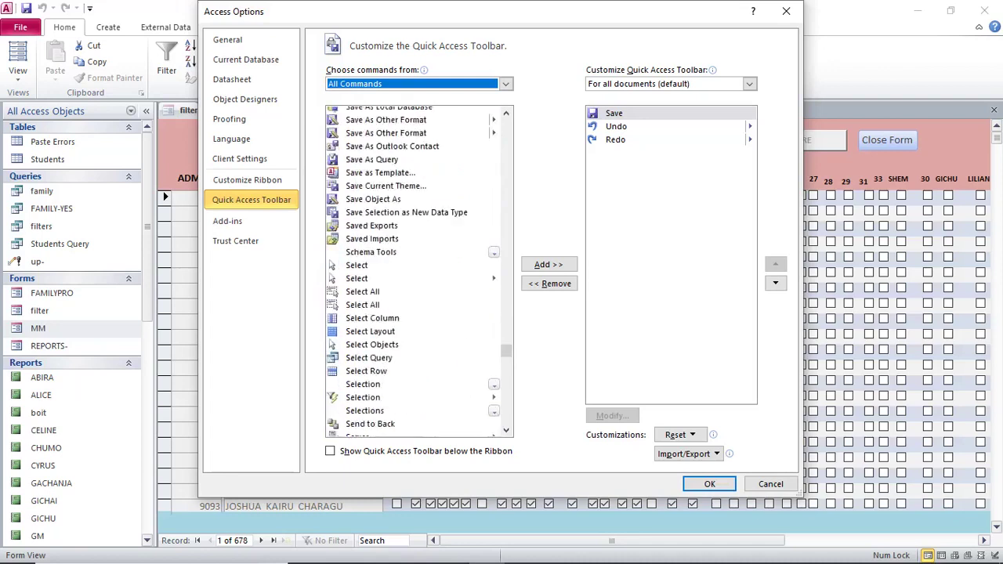
pyautogui.scroll(-8, 419, 271)
pyautogui.scroll(-5, 419, 272)
pyautogui.scroll(-4, 419, 272)
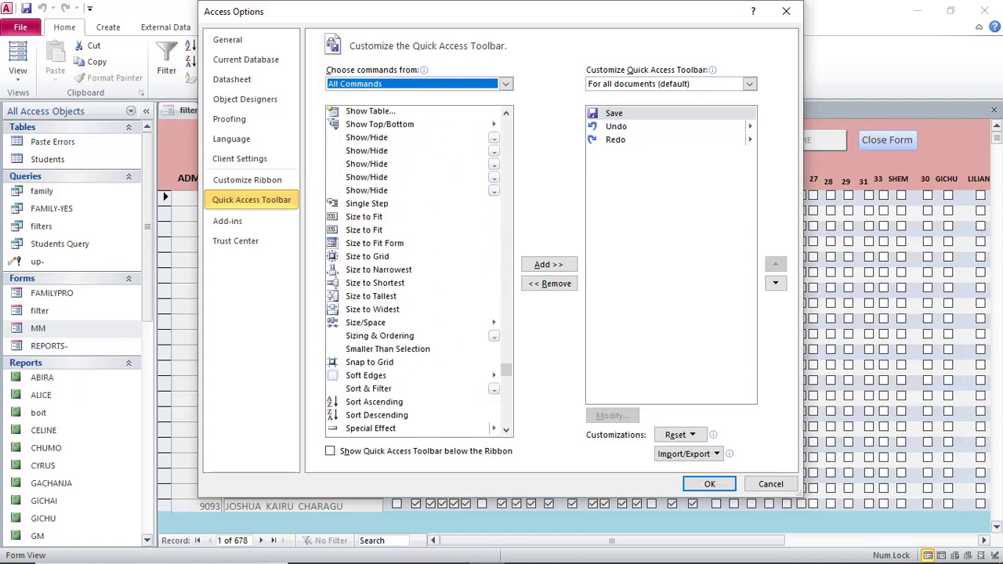
pyautogui.scroll(-6, 420, 271)
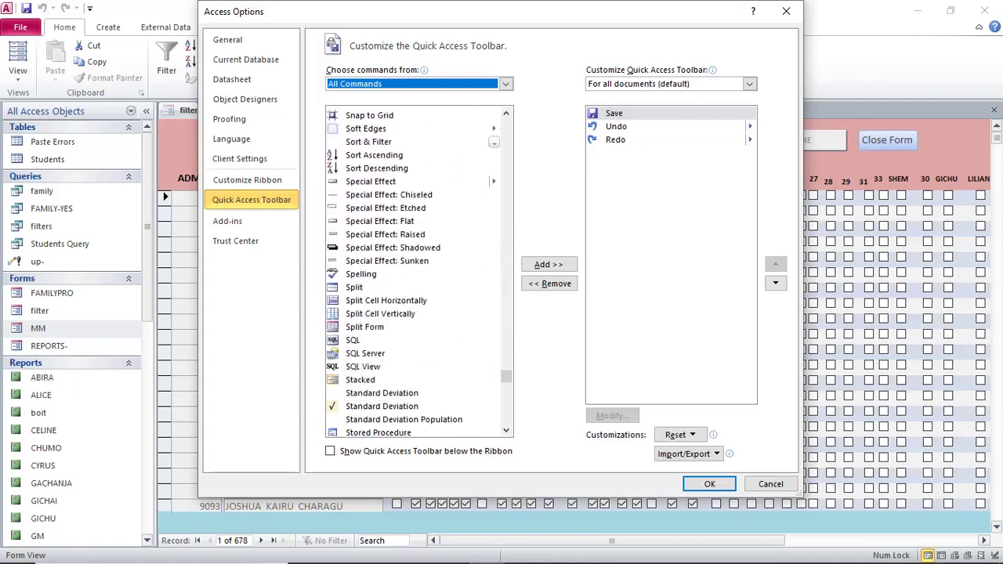
pyautogui.scroll(-3, 419, 272)
pyautogui.click(388, 424)
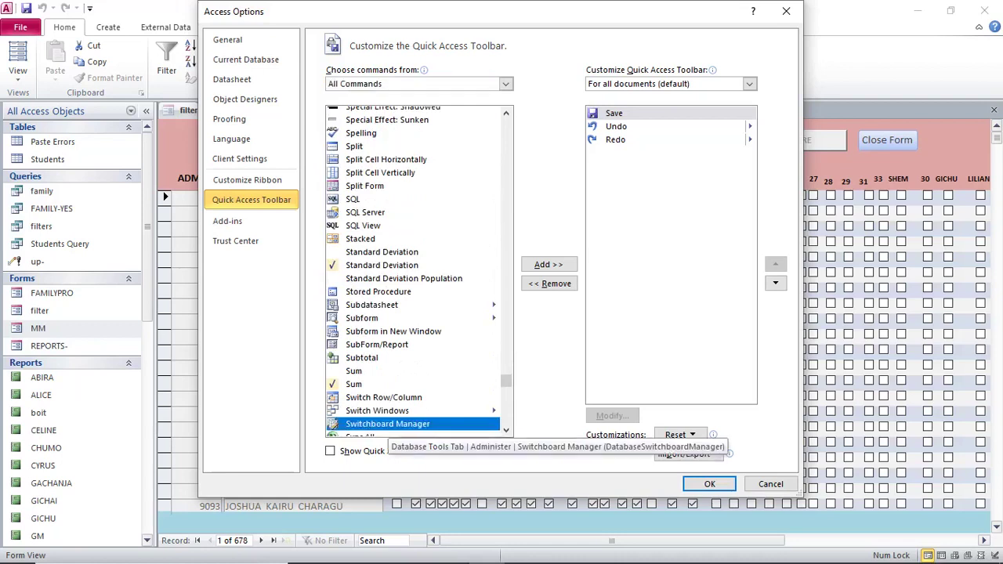
pyautogui.click(549, 264)
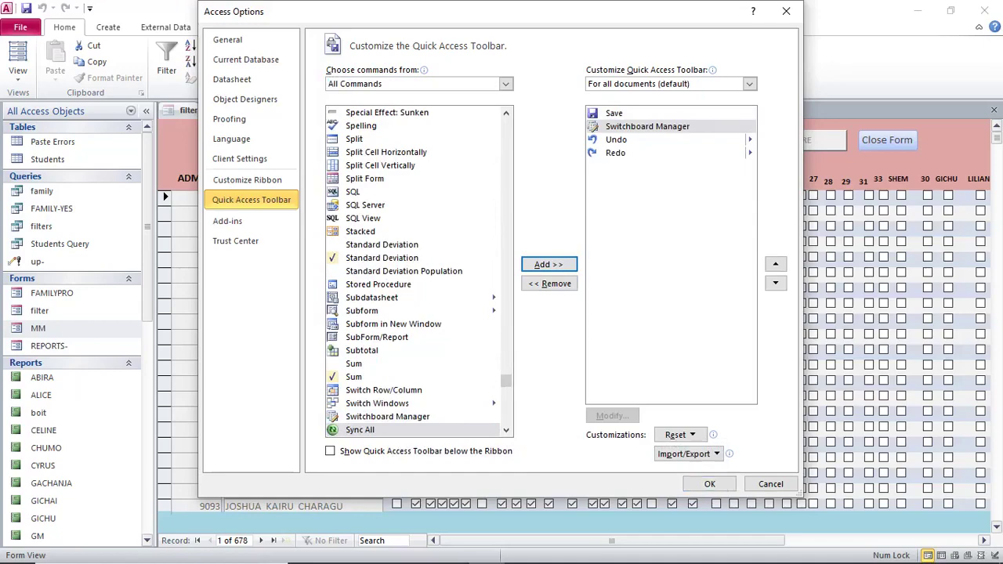
pyautogui.click(710, 483)
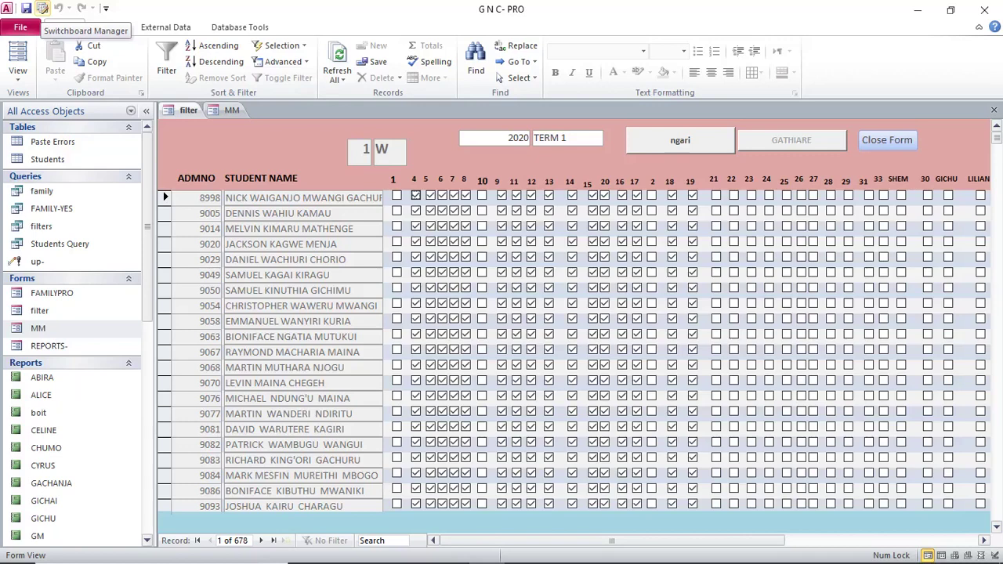
# Step: Create a switchboard for the database with the Switchboard Manager and add a page with the default name New Switchboard Page
pyautogui.click(42, 8)
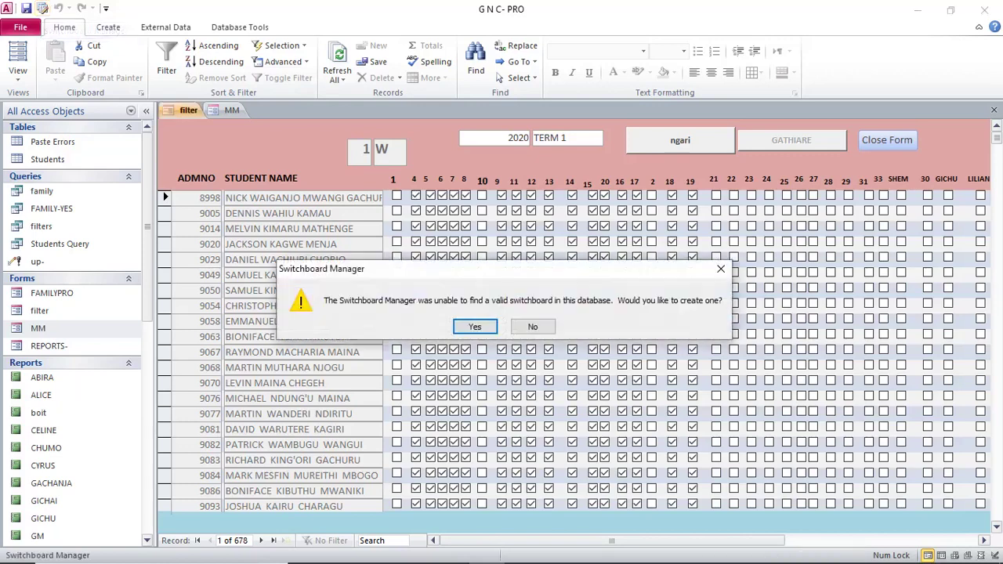
pyautogui.moveTo(407, 270); pyautogui.dragTo(368, 203)
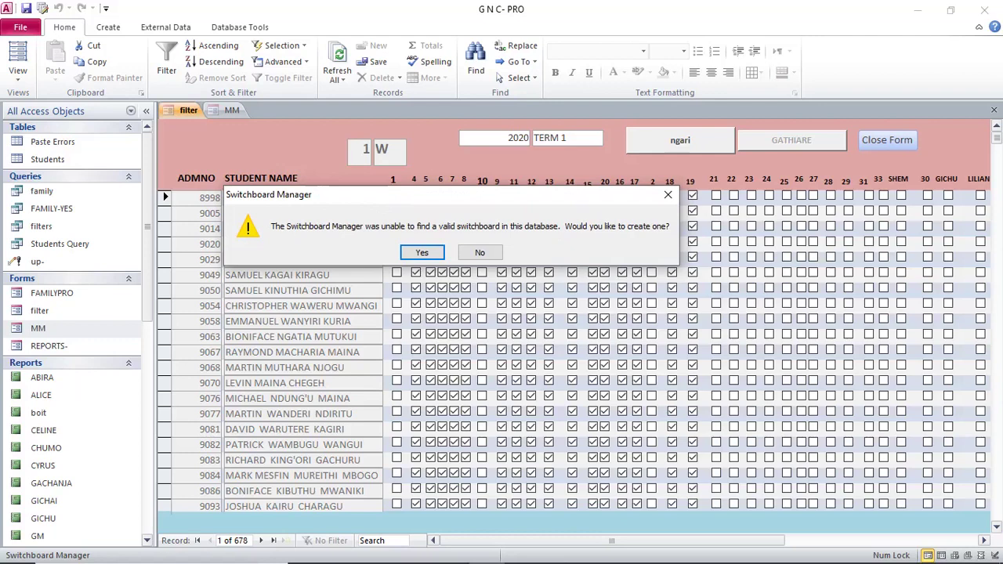
pyautogui.click(422, 253)
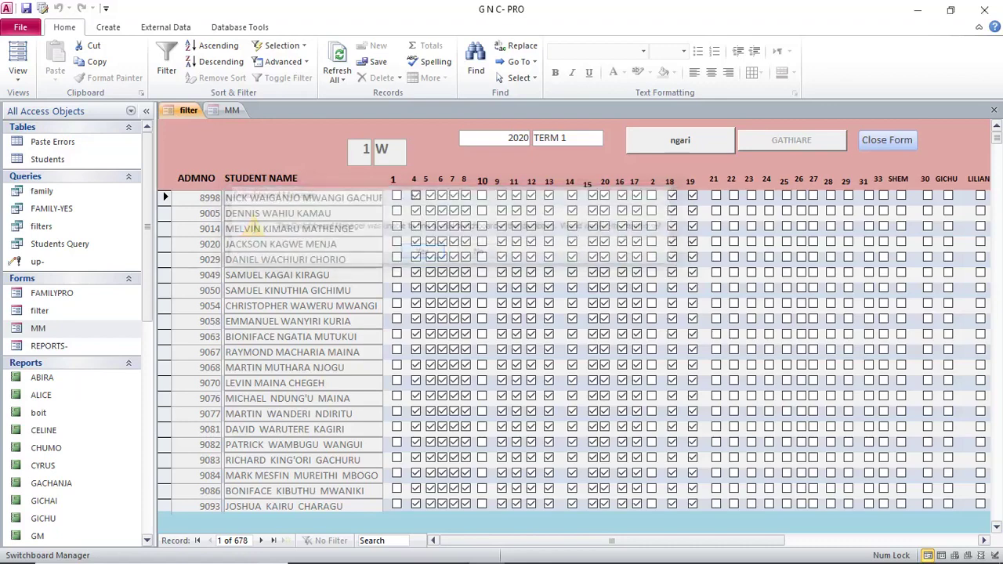
pyautogui.moveTo(474, 138); pyautogui.dragTo(313, 180)
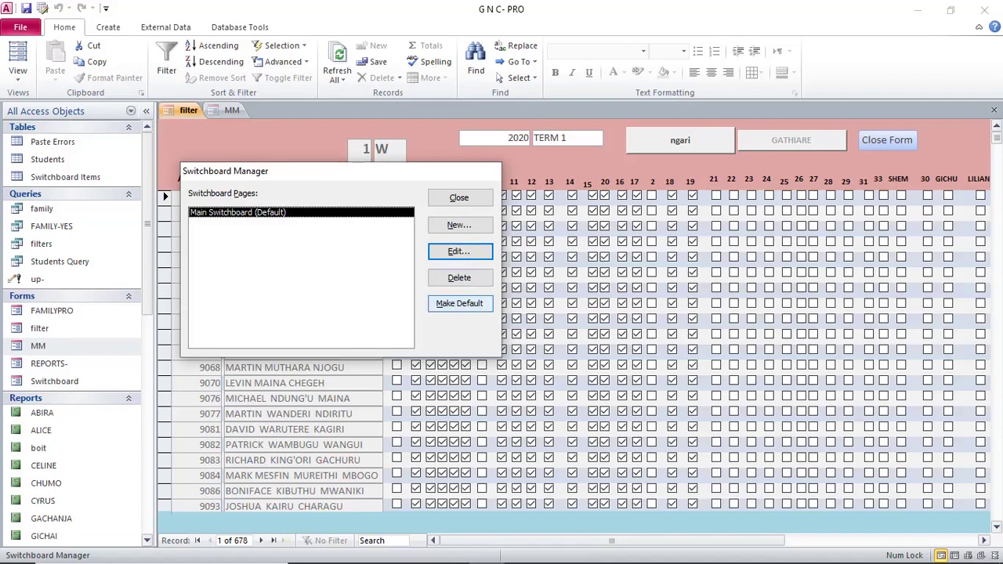
pyautogui.click(460, 225)
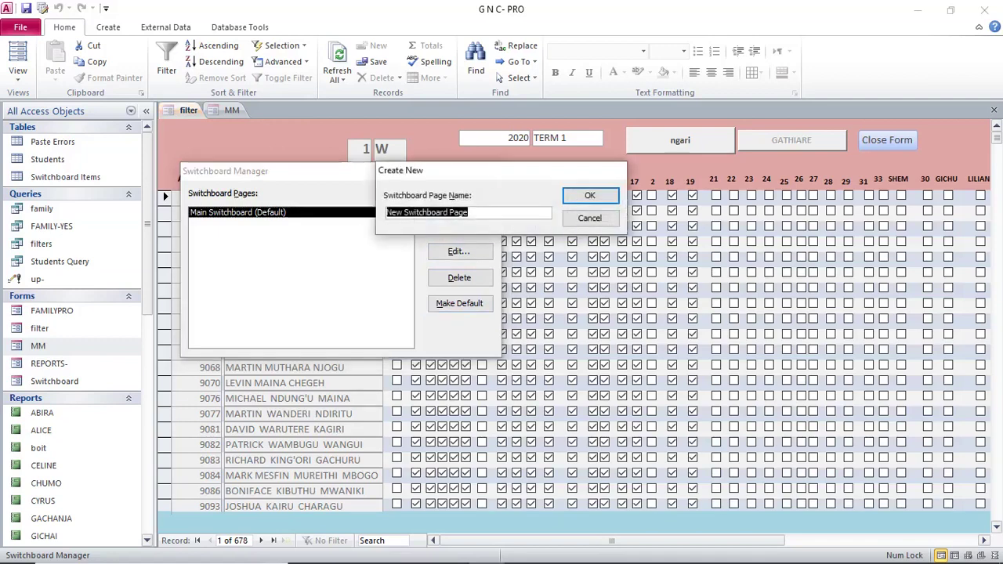
pyautogui.press('Return')
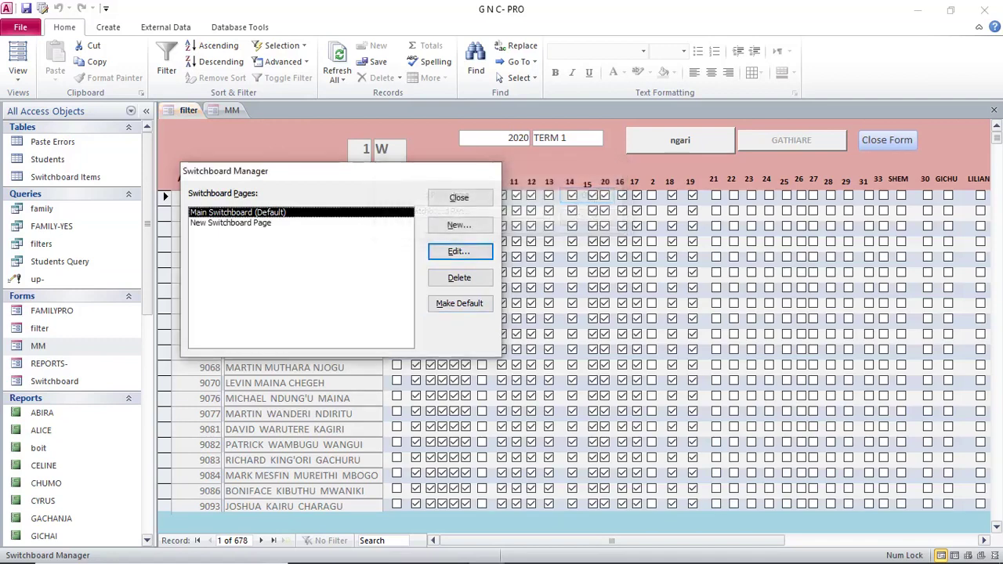
# Step: Open the New Switchboard Page for editing from the list of switchboard pages
pyautogui.click(231, 222)
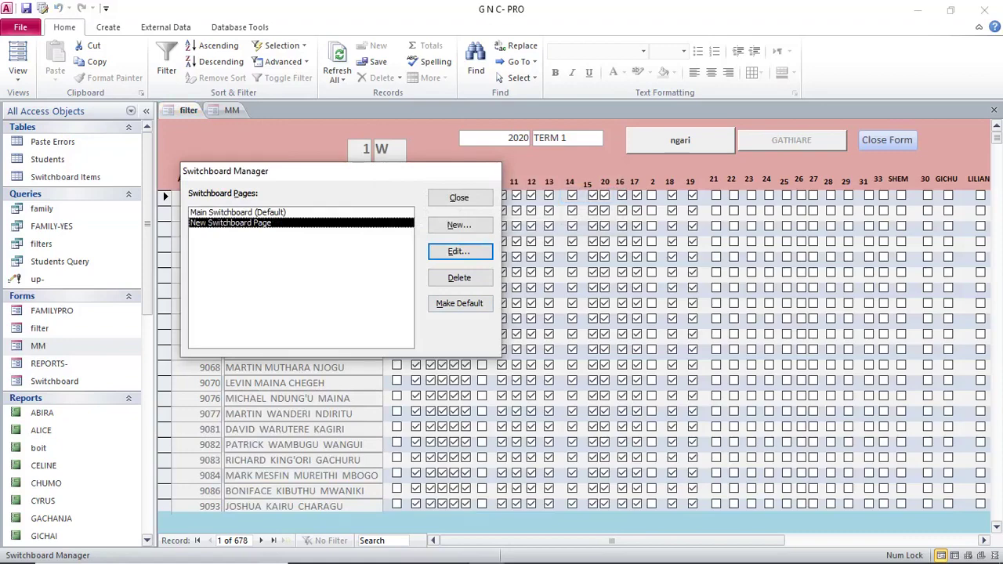
pyautogui.click(460, 250)
pyautogui.moveTo(452, 134); pyautogui.dragTo(364, 170)
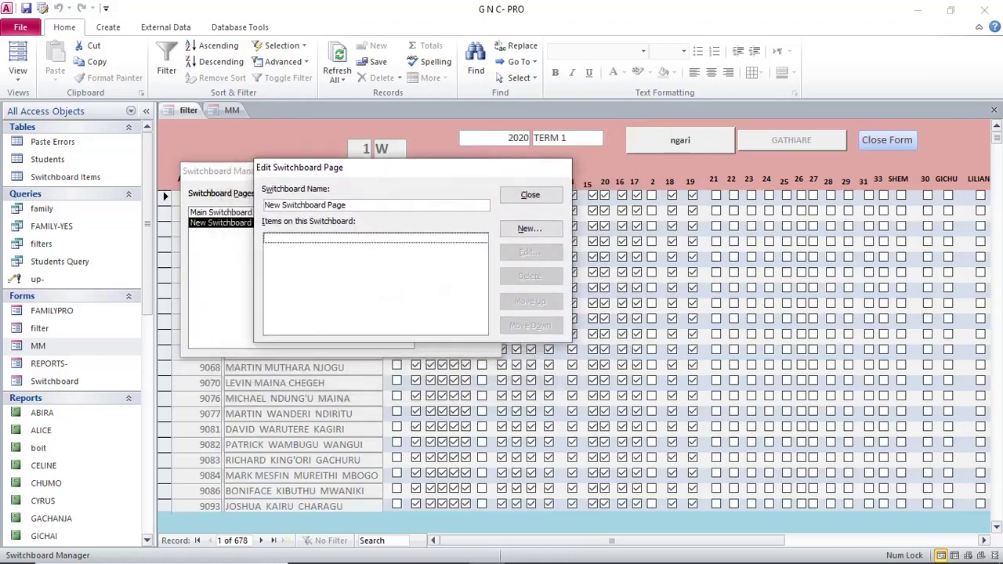
pyautogui.moveTo(346, 205); pyautogui.dragTo(264, 204)
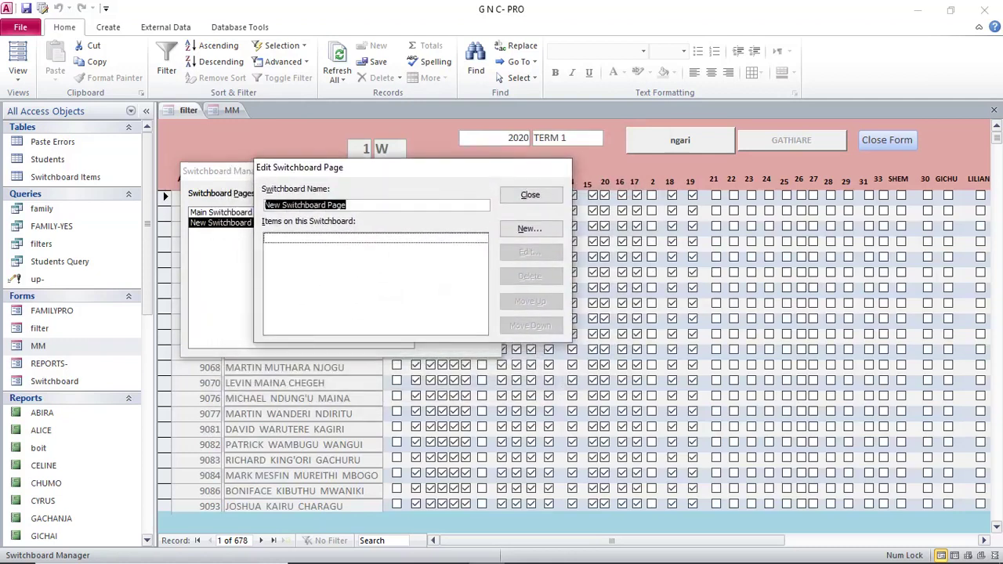
pyautogui.moveTo(558, 549)
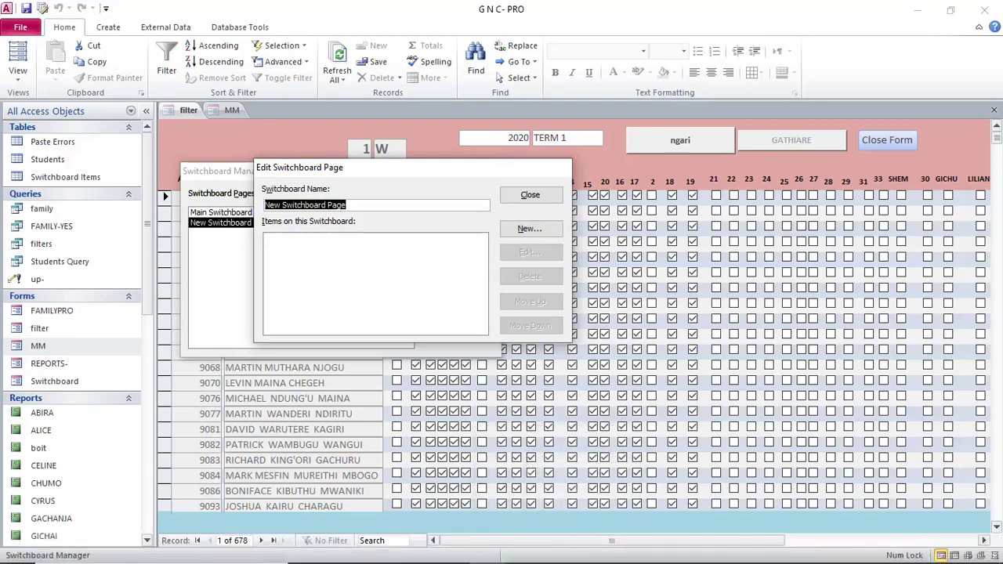
pyautogui.write('family pr')
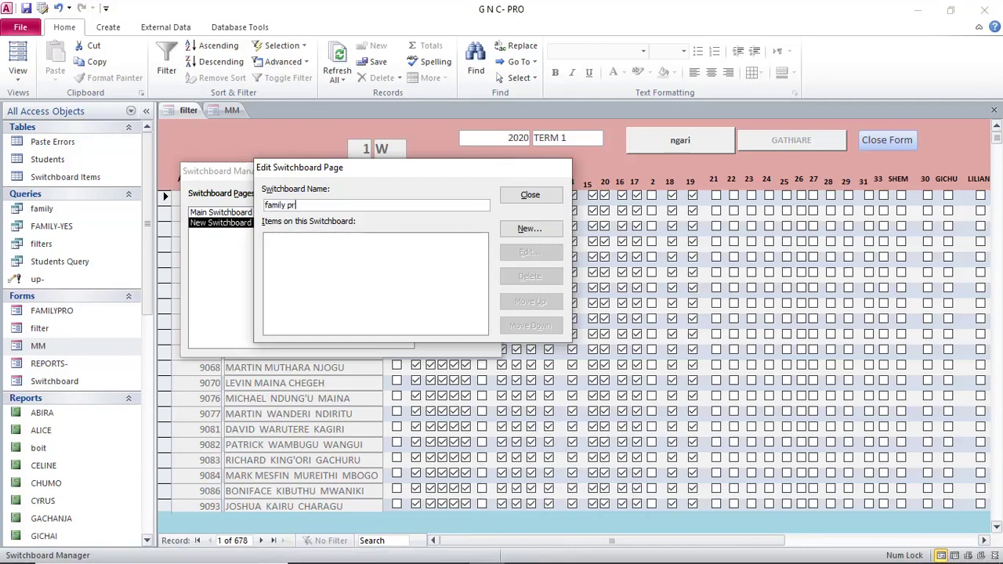
pyautogui.write('o main form')
# Step: Rename the switchboard page as FAMILYPRO
pyautogui.moveTo(337, 204); pyautogui.dragTo(264, 204)
pyautogui.press('capslock')
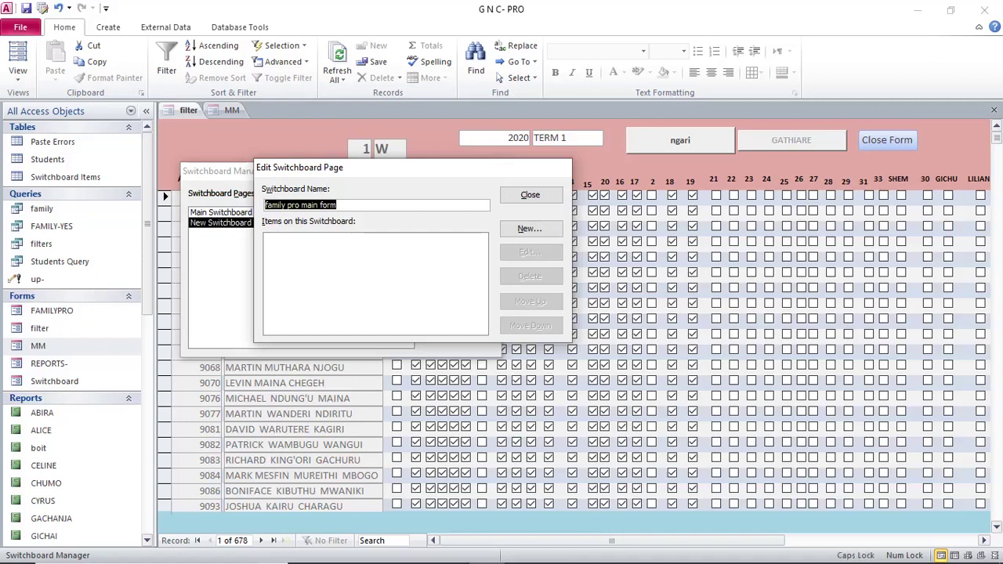
pyautogui.write('FAMILYP')
pyautogui.write('RO')
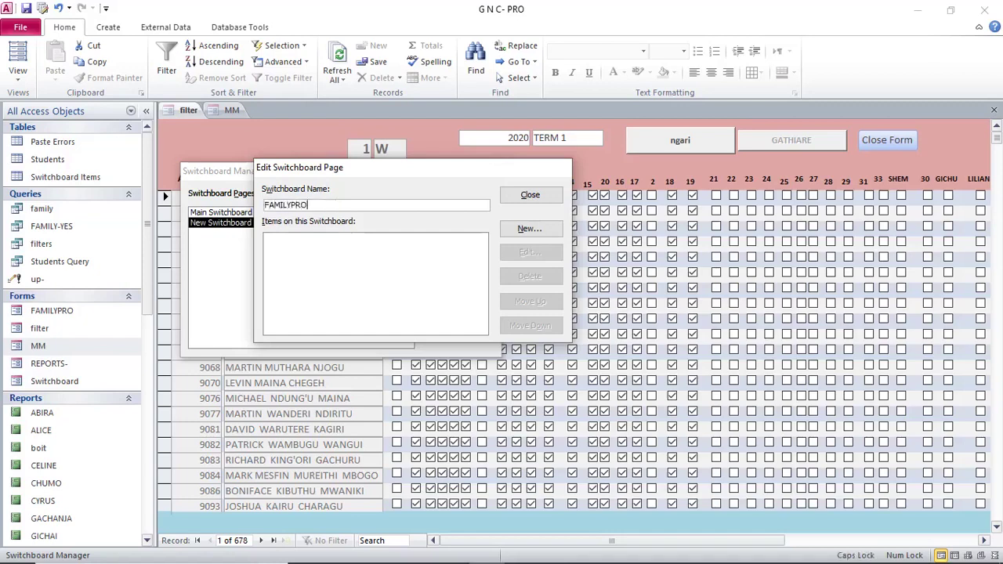
pyautogui.press('capslock')
# Step: Create a new switchboard item that uses Open Form in Add Mode with the form MM
pyautogui.click(529, 228)
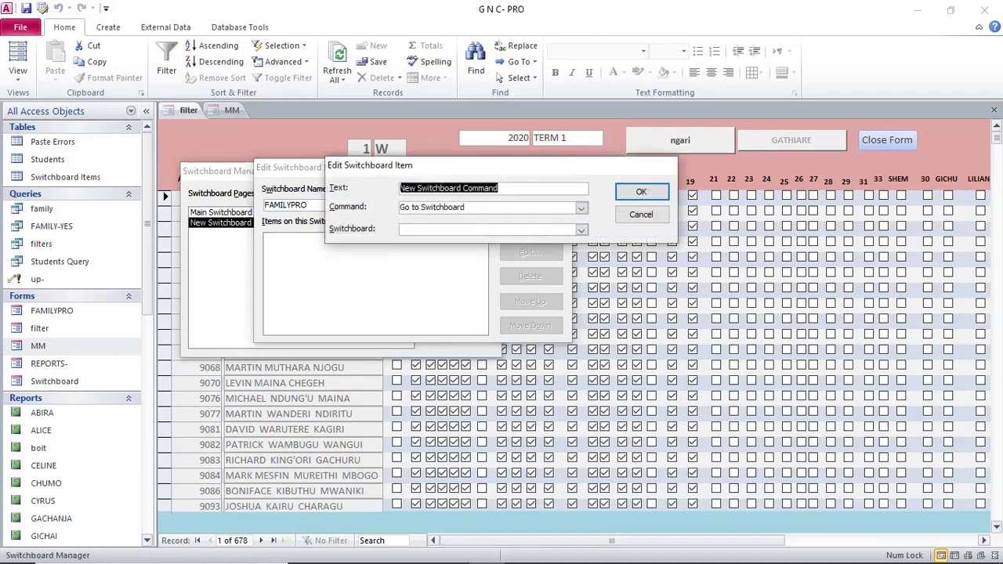
pyautogui.moveTo(497, 166); pyautogui.dragTo(471, 188)
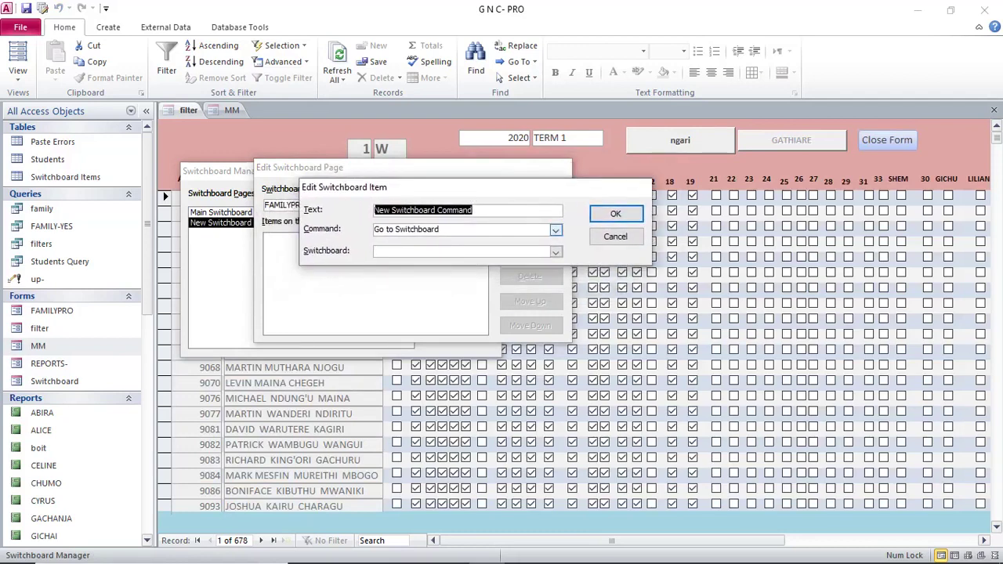
pyautogui.click(556, 230)
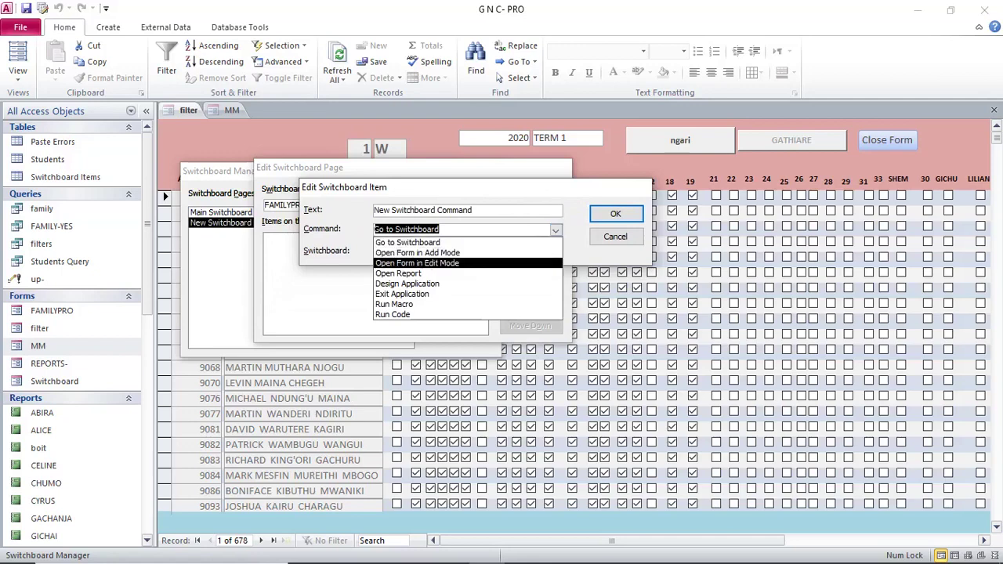
pyautogui.click(417, 252)
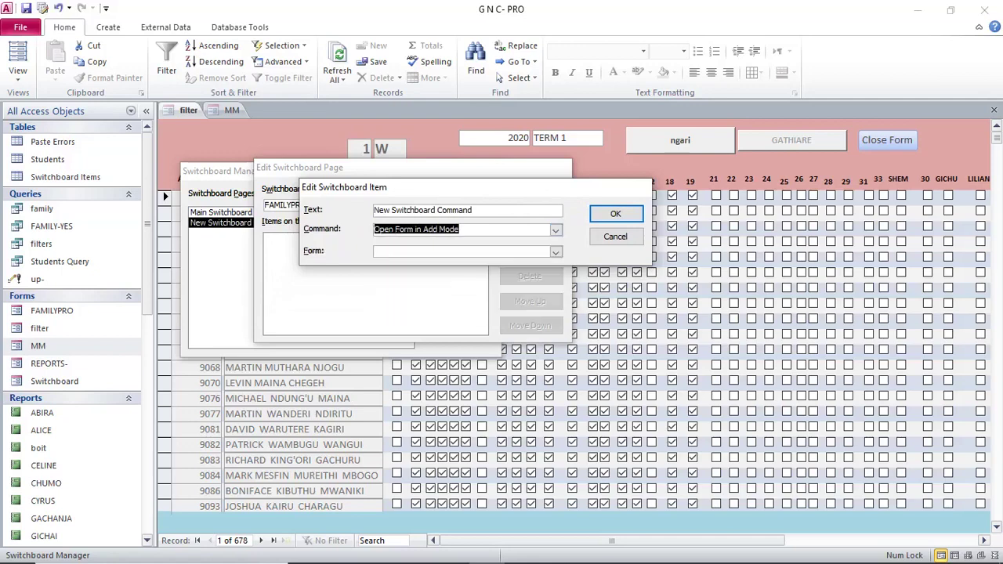
pyautogui.click(556, 252)
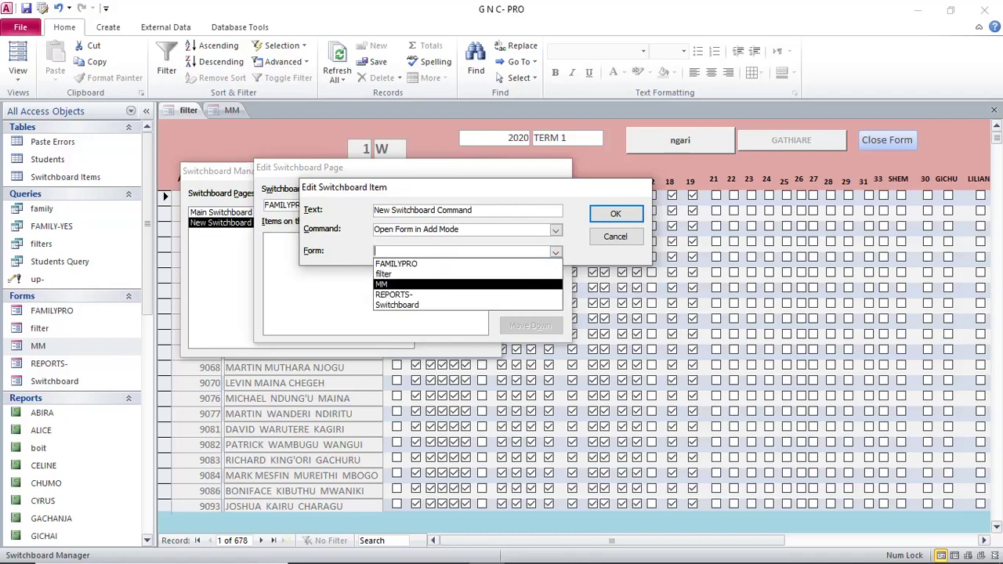
pyautogui.click(415, 284)
# Step: Set the MM item's text to OPEN THE MAIN FORM and save it to the FAMILYPRO page
pyautogui.moveTo(474, 210); pyautogui.dragTo(375, 210)
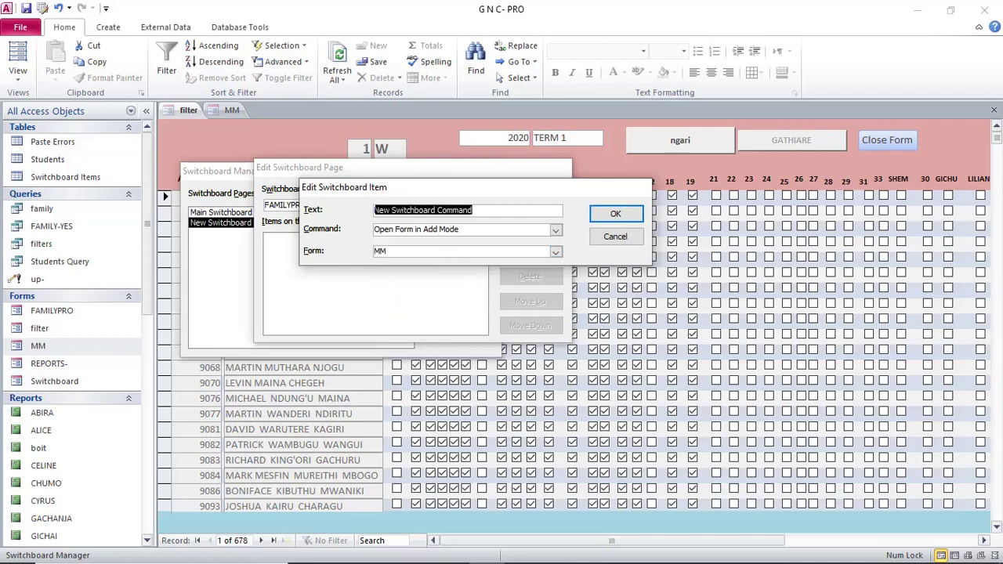
pyautogui.moveTo(557, 549)
pyautogui.write('op')
pyautogui.press('BackSpace')
pyautogui.press('BackSpace')
pyautogui.press('capslock')
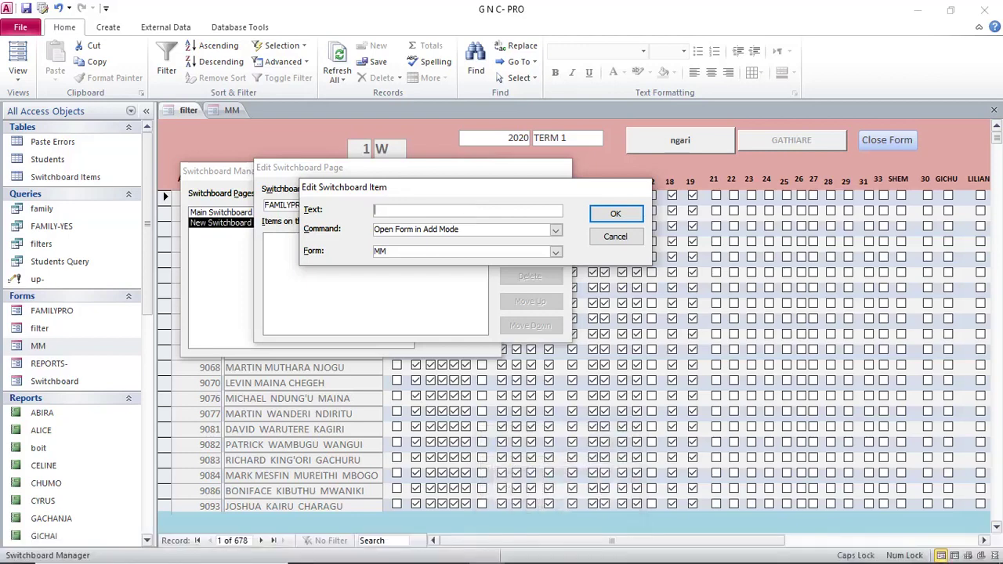
pyautogui.write('OPN')
pyautogui.press('BackSpace')
pyautogui.write('EN THEM')
pyautogui.press('BackSpace')
pyautogui.write('MAIN FORM')
pyautogui.press('Return')
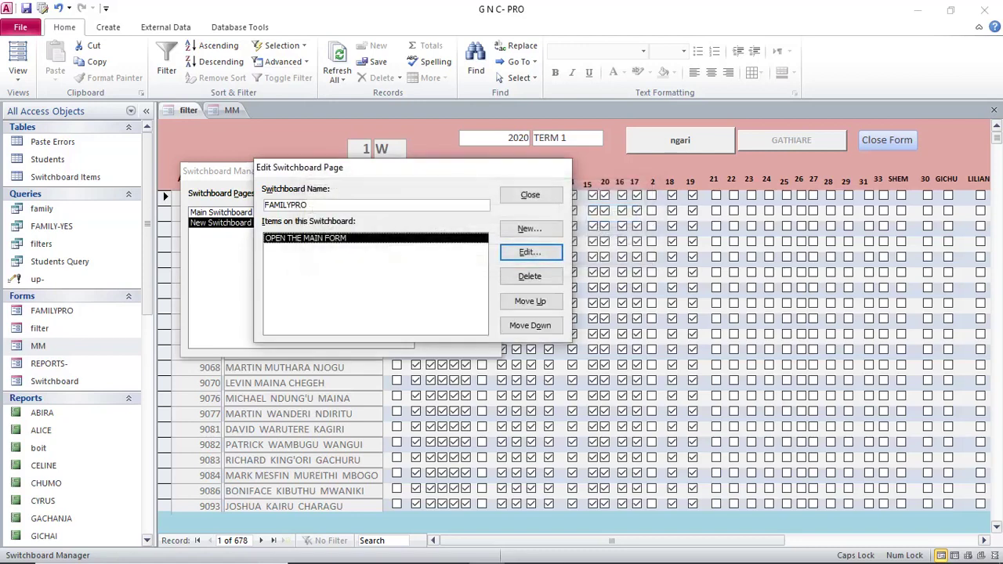
# Step: Create another item on the FAMILYPRO page with the command Open Report
pyautogui.click(530, 228)
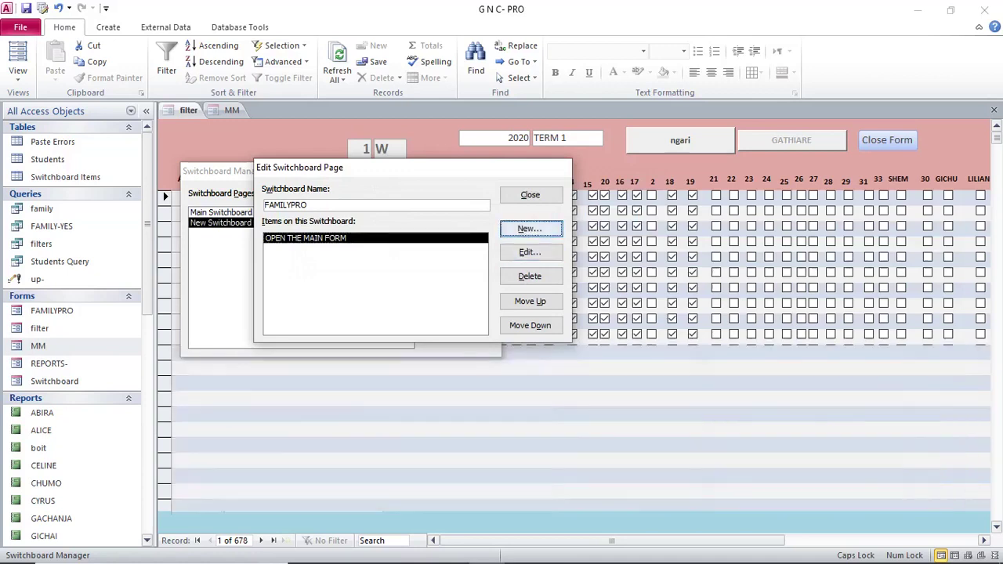
pyautogui.press('Return')
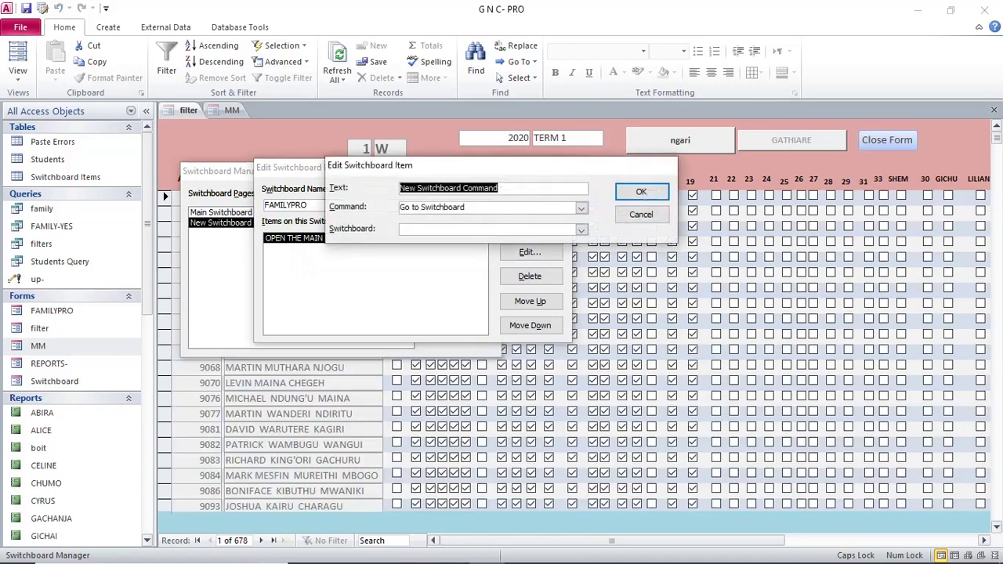
pyautogui.press('Tab')
pyautogui.hotkey('alt', 'Down')
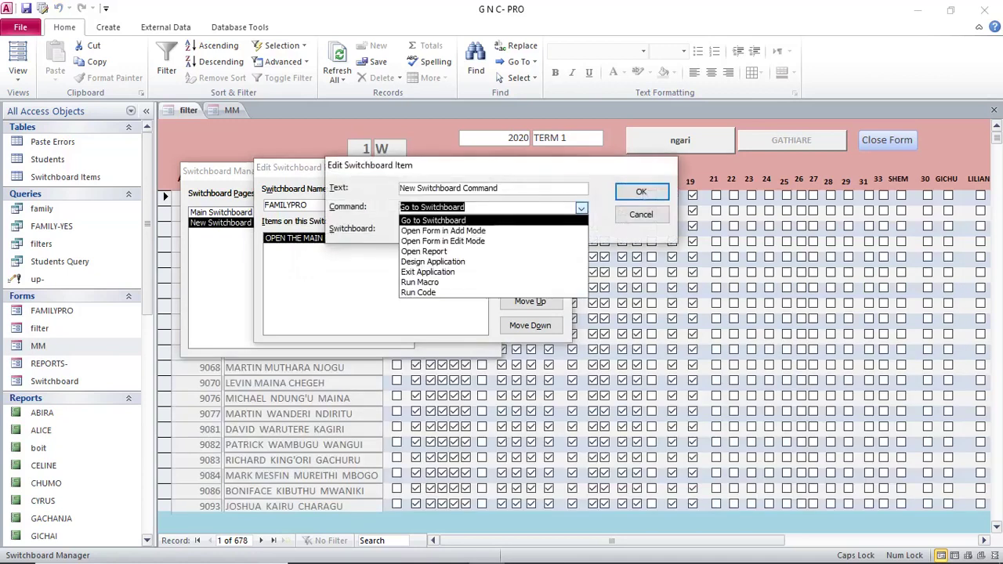
pyautogui.press('Down')
pyautogui.press('Down')
pyautogui.press('Down')
pyautogui.press('Return')
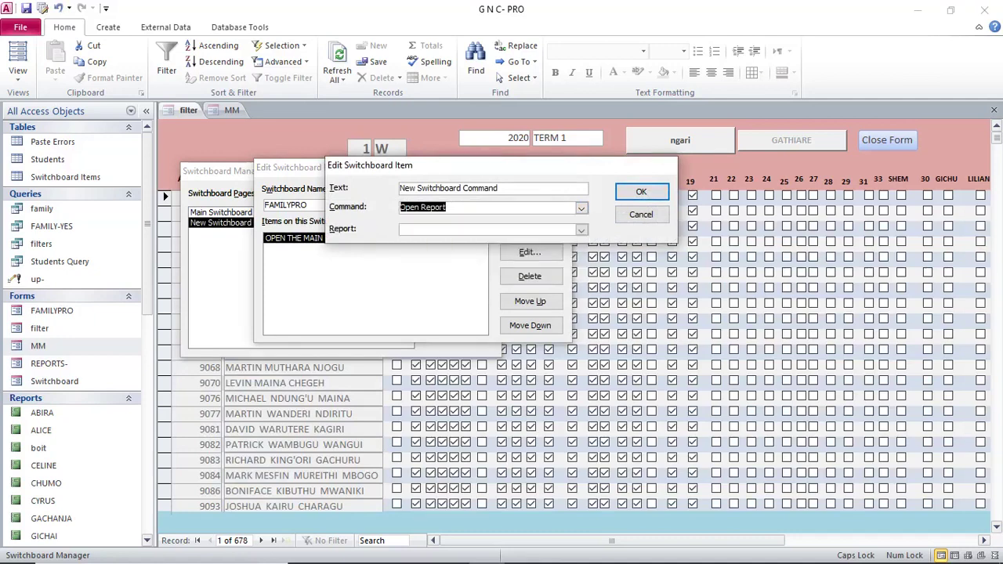
# Step: Choose the eighth report in the alphabetical list as the report this item opens
pyautogui.press('Tab')
pyautogui.hotkey('alt', 'Down')
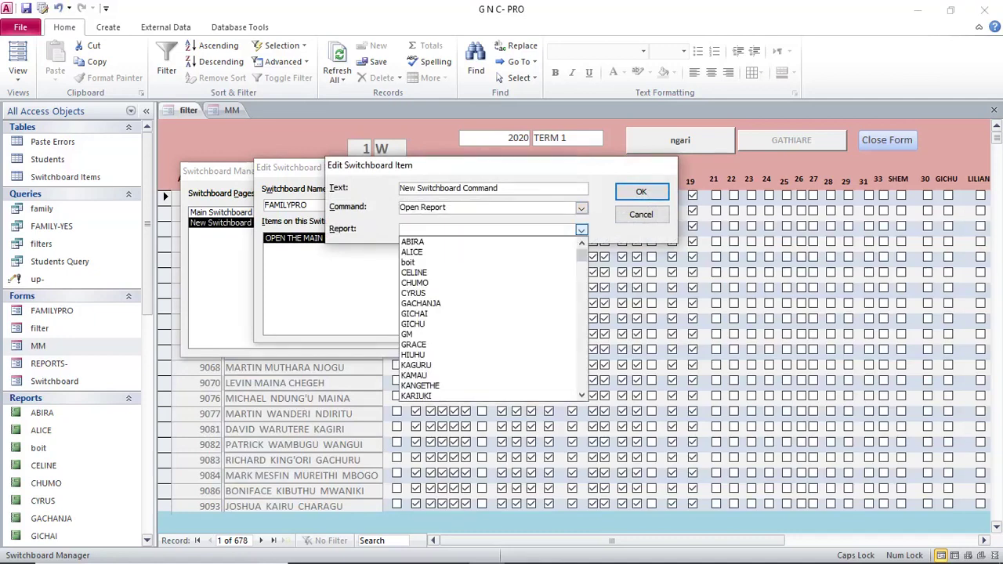
pyautogui.press('Down')
pyautogui.press('Down')
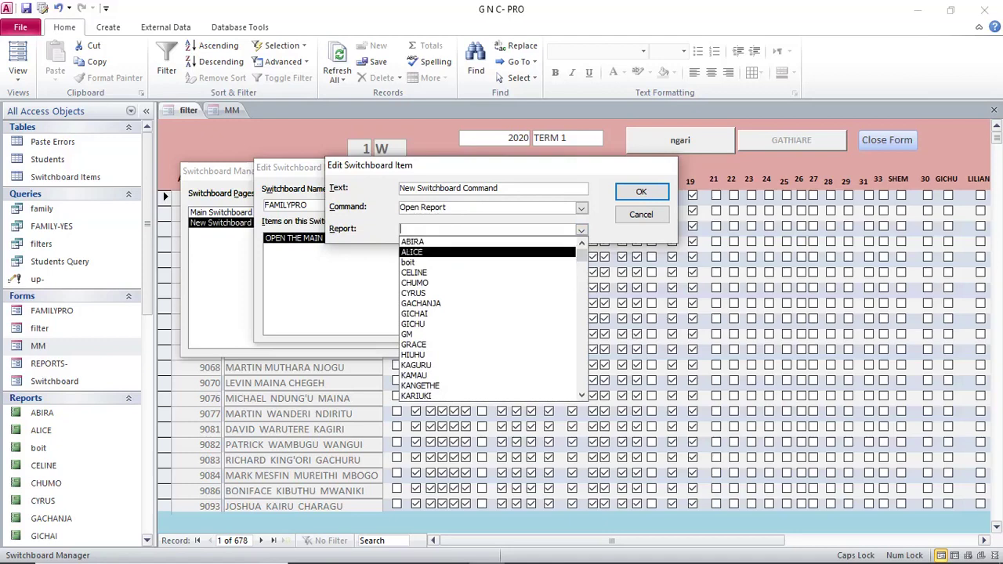
pyautogui.scroll(-4, 490, 317)
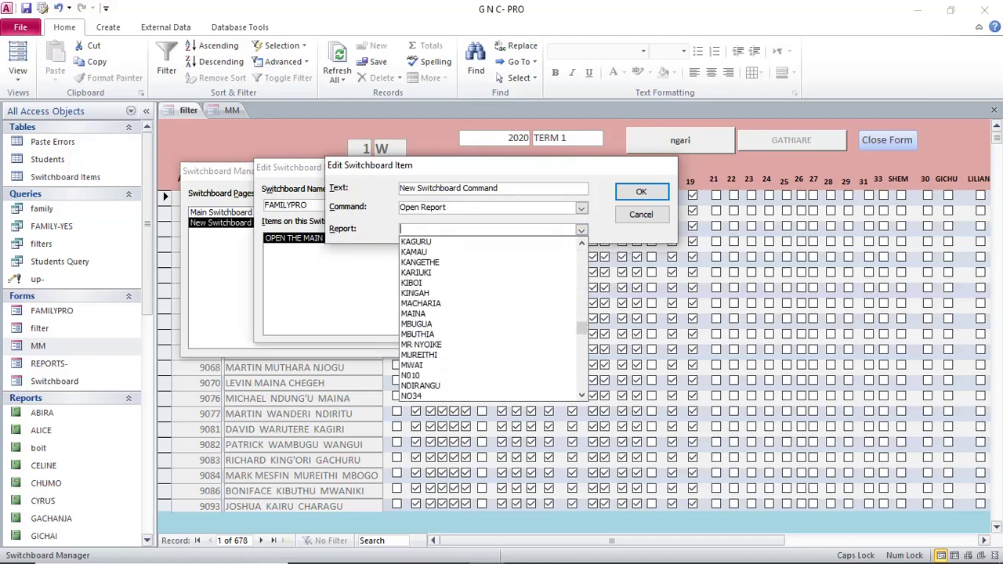
pyautogui.scroll(-3, 493, 317)
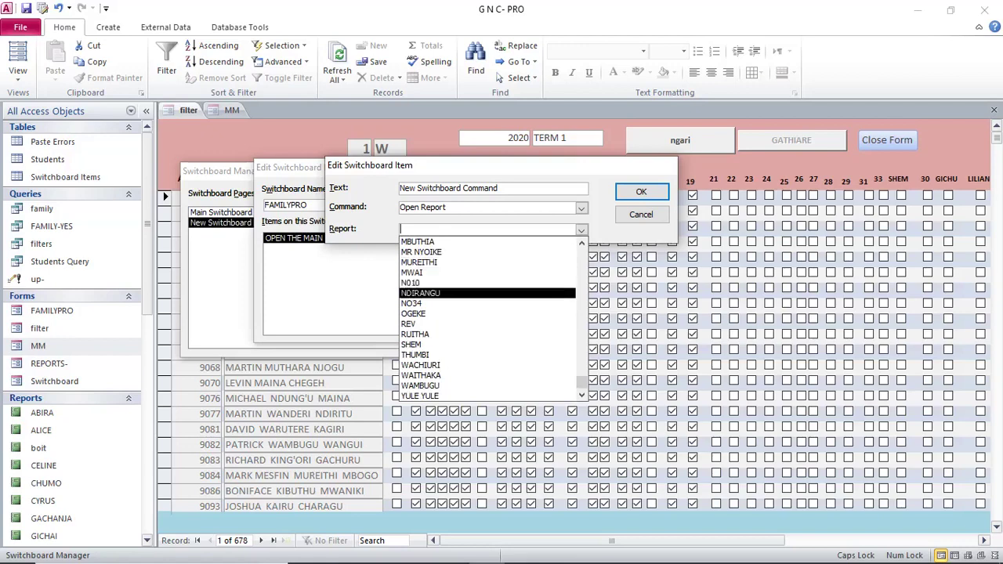
pyautogui.scroll(1, 486, 322)
pyautogui.scroll(4, 487, 322)
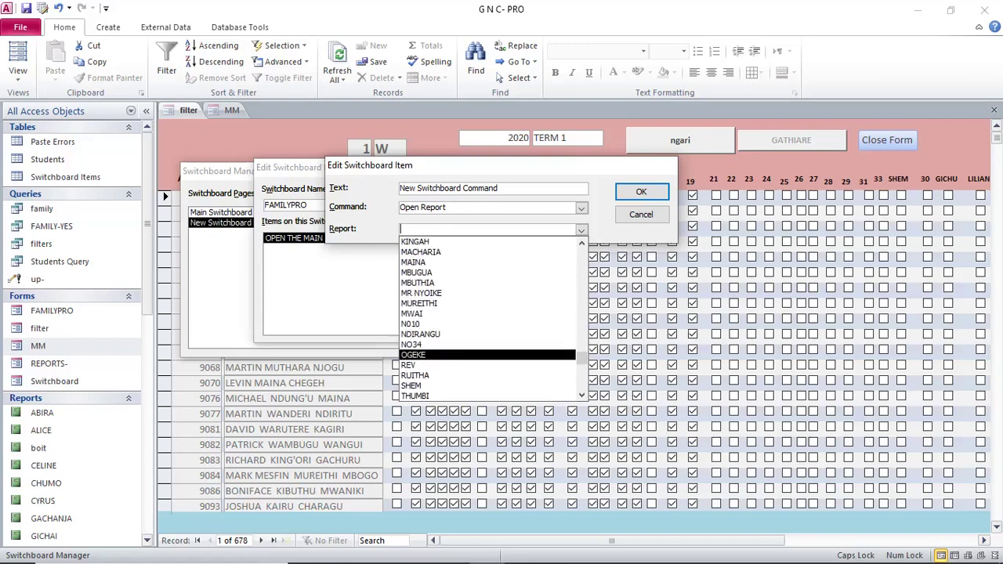
pyautogui.scroll(1, 486, 317)
pyautogui.click(438, 251)
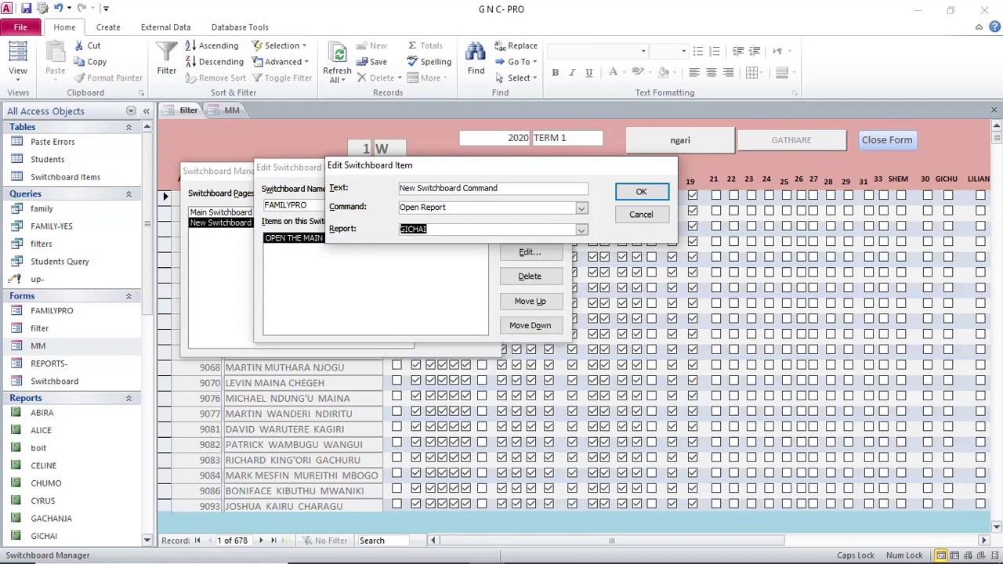
# Step: Set the report item's text to OPEN followed by the report's name and save the item
pyautogui.click(449, 188)
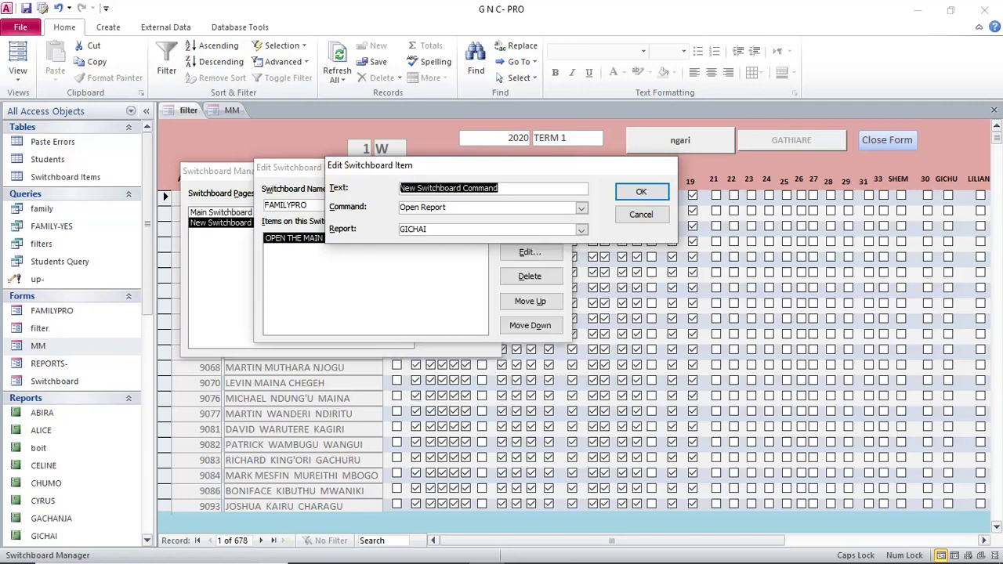
pyautogui.write('O')
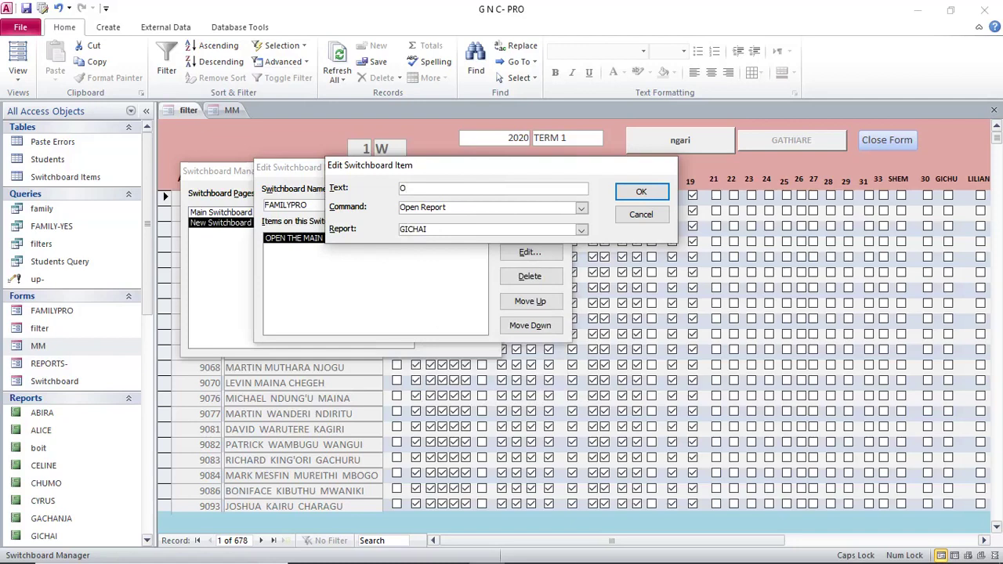
pyautogui.write('PEN GICHAI')
pyautogui.press('Return')
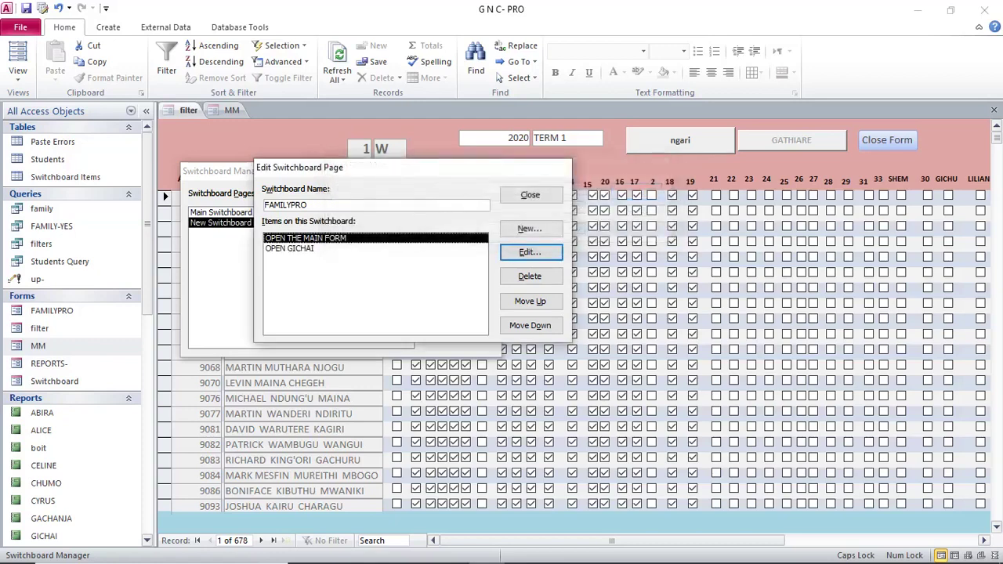
# Step: Create a third switchboard item that uses Open Form in Add Mode with the form filter
pyautogui.click(530, 228)
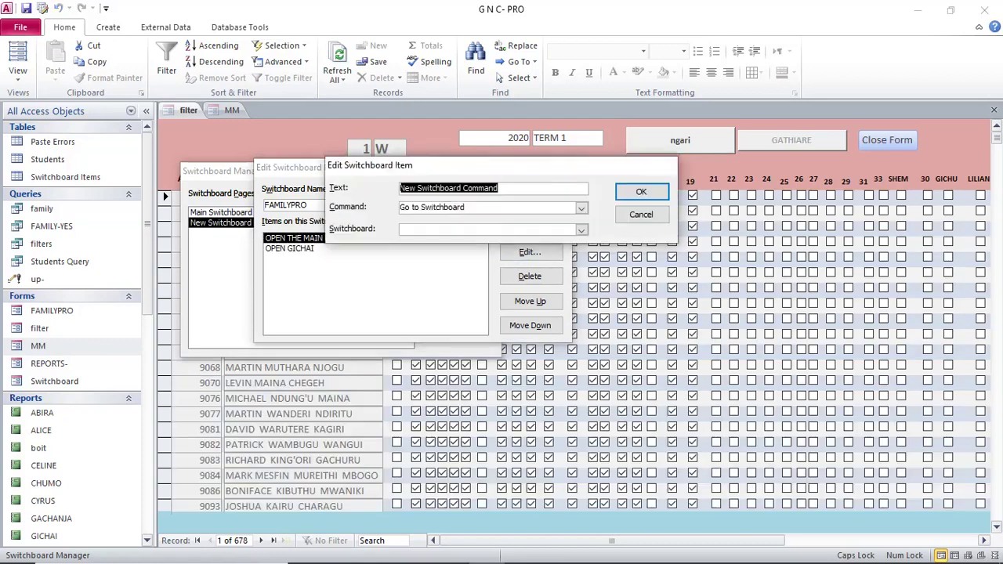
pyautogui.click(466, 207)
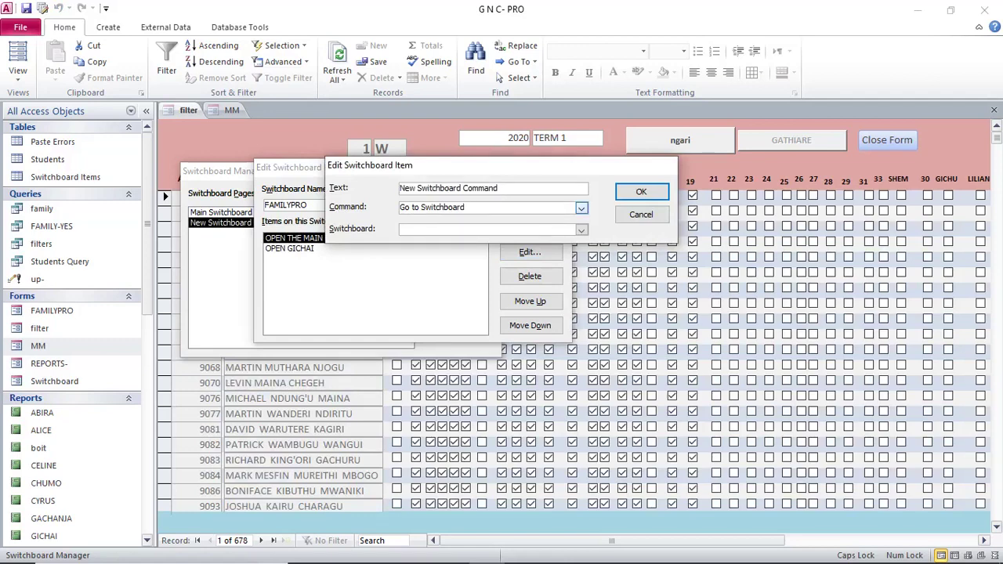
pyautogui.click(581, 208)
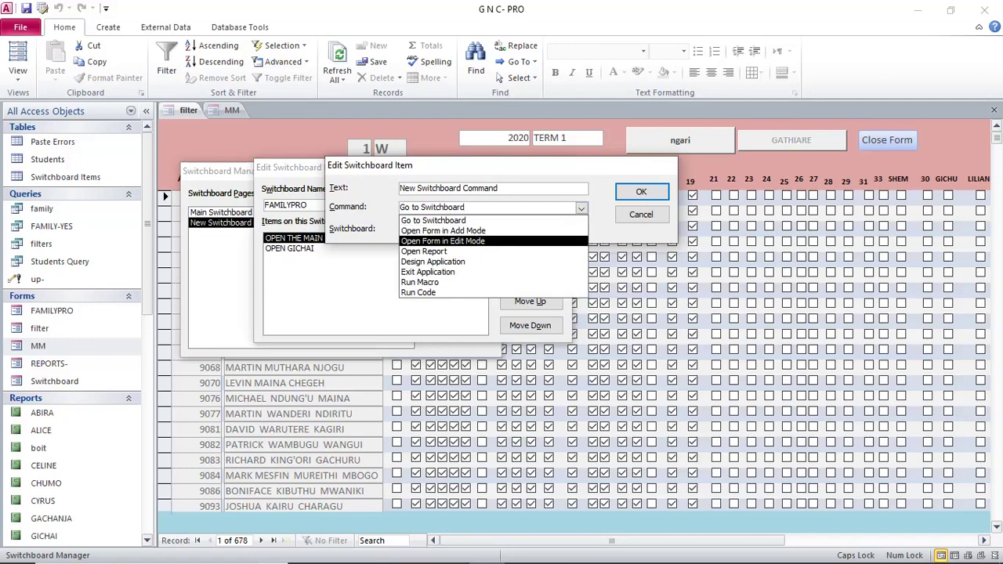
pyautogui.press('Return')
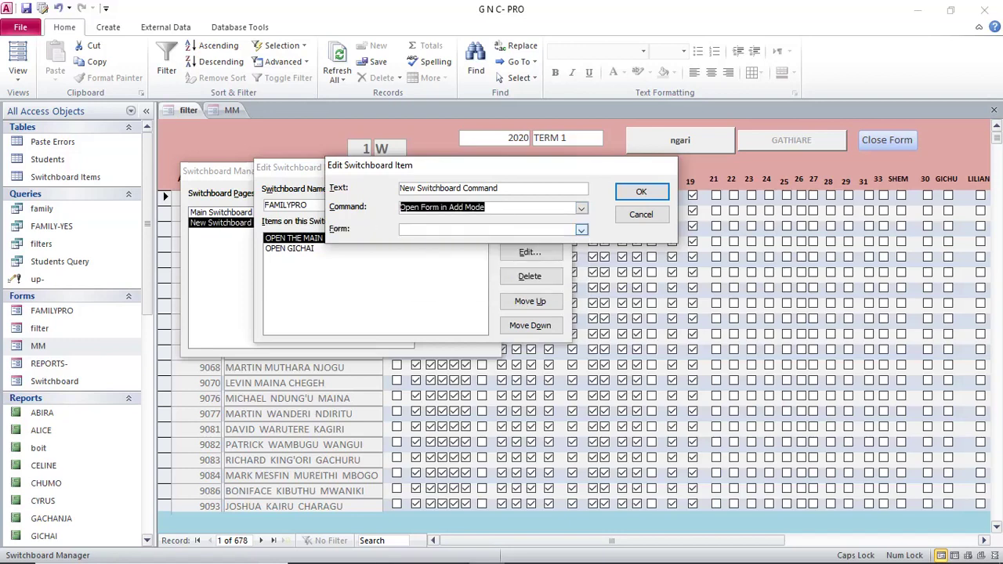
pyautogui.click(581, 229)
pyautogui.press('Return')
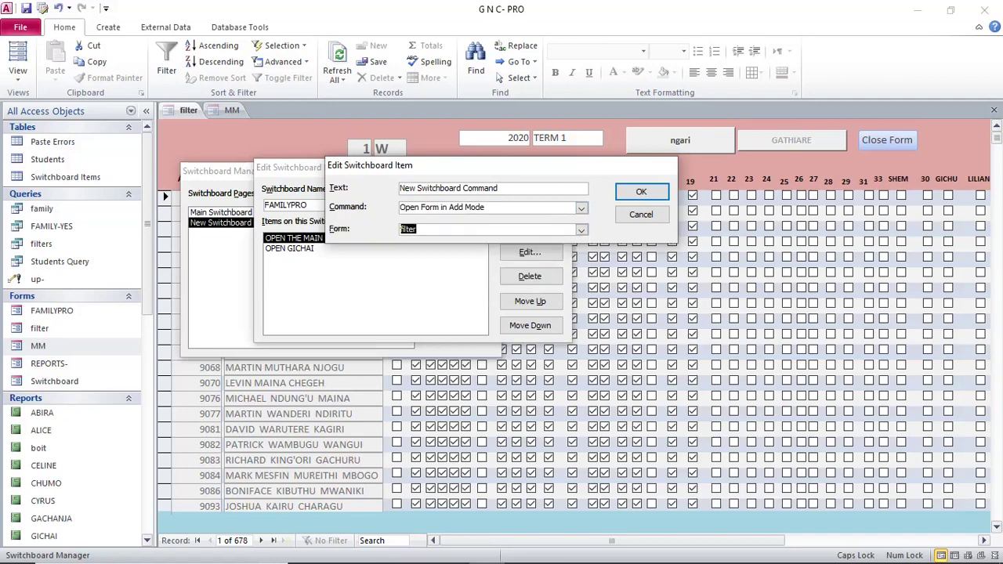
# Step: Set the filter form item's text to OPEN FORM FILTERS and save it to the FAMILYPRO page
pyautogui.press('Tab')
pyautogui.moveTo(486, 549)
pyautogui.write('OEP==')
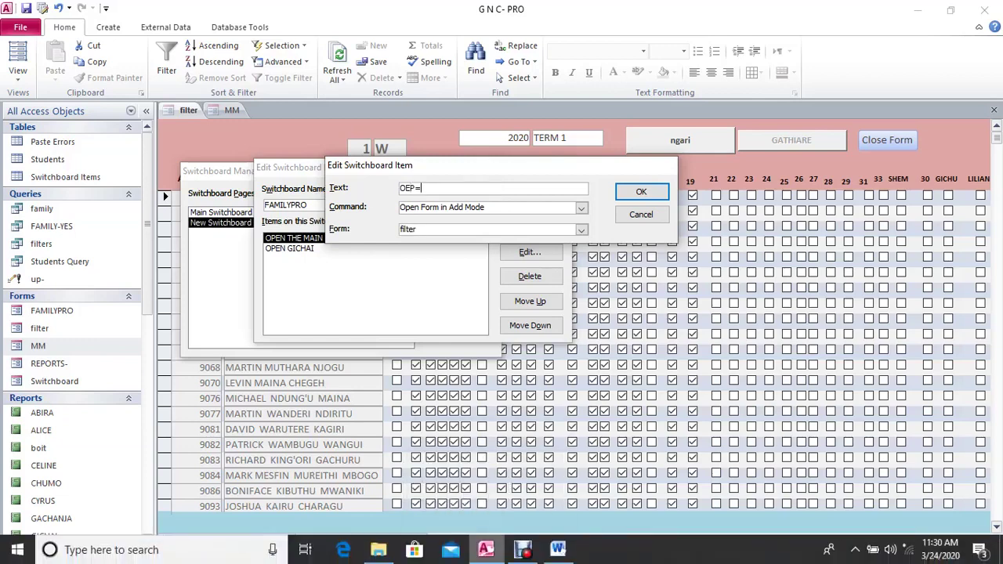
pyautogui.press('BackSpace')
pyautogui.press('BackSpace')
pyautogui.press('BackSpace')
pyautogui.press('BackSpace')
pyautogui.write('PEN FORM FILTERS')
pyautogui.press('Return')
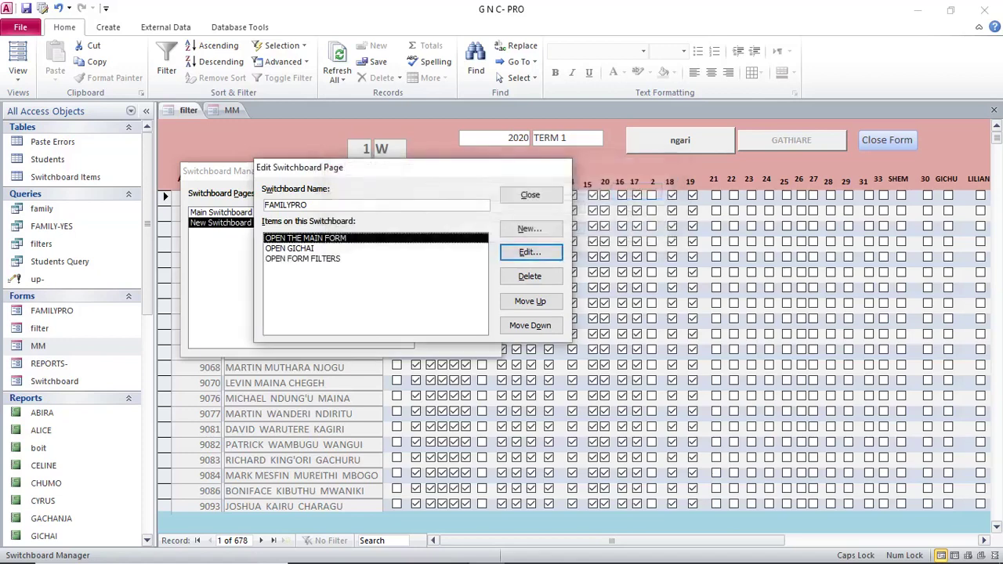
# Step: Make the FAMILYPRO page the default switchboard and close the Switchboard Manager
pyautogui.press('Return')
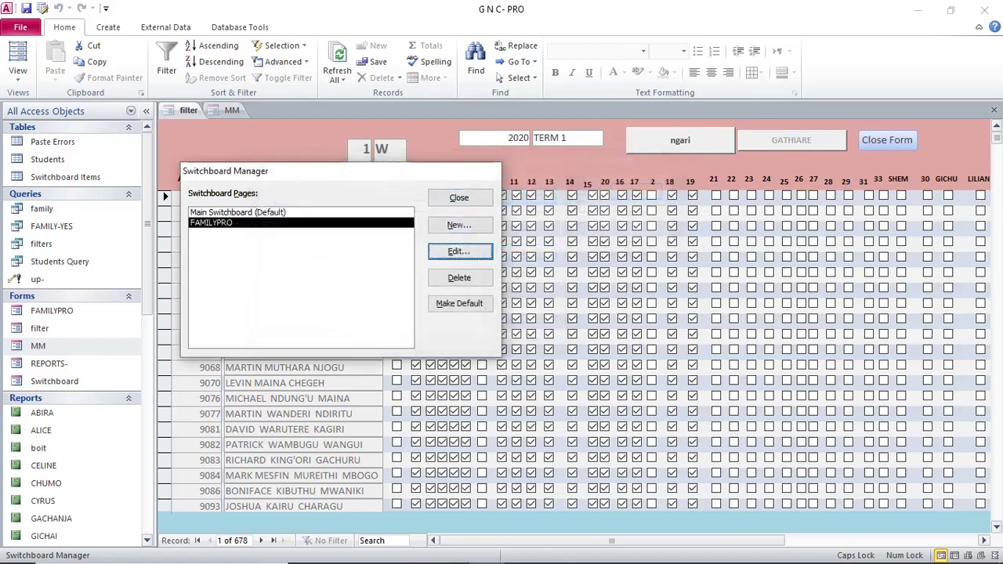
pyautogui.click(459, 304)
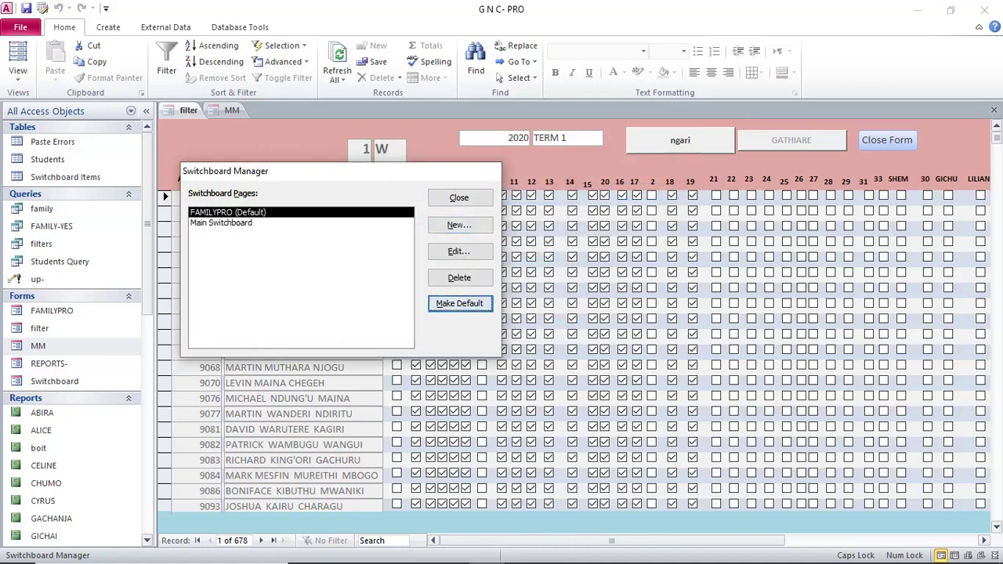
pyautogui.click(459, 198)
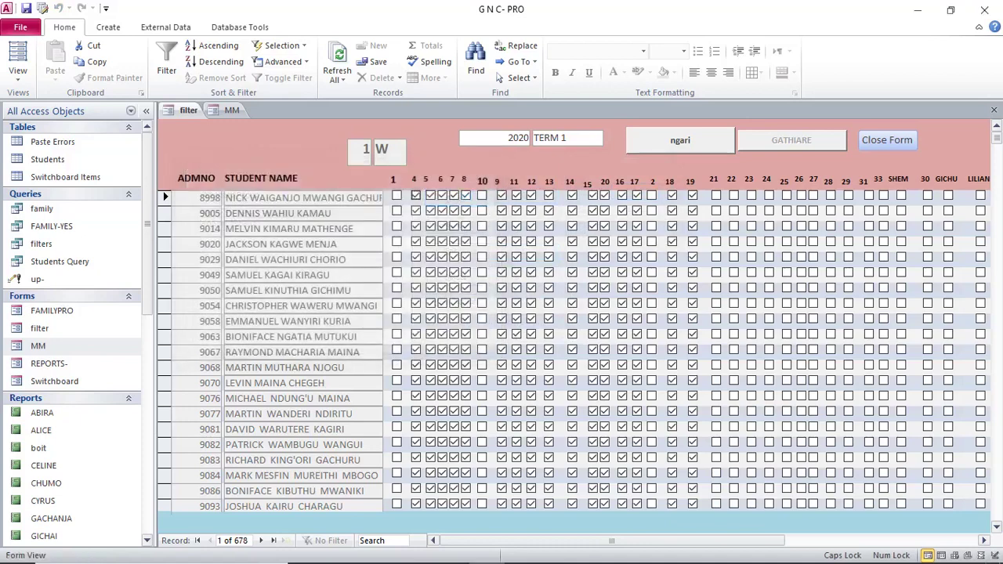
# Step: Open the Switchboard form, test its OPEN THE MAIN FORM item, and return to the switchboard
pyautogui.doubleClick(54, 381)
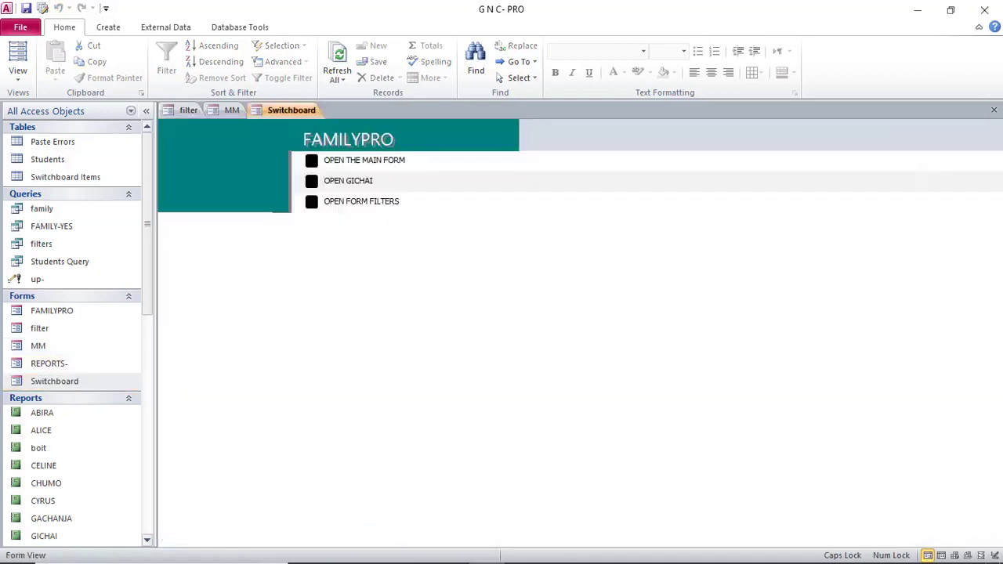
pyautogui.click(54, 381)
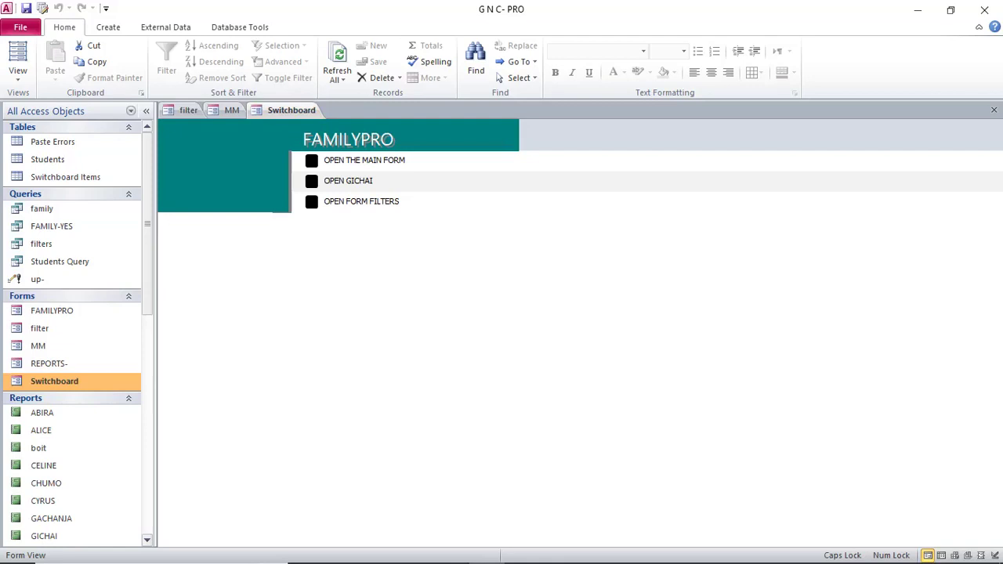
pyautogui.click(17, 58)
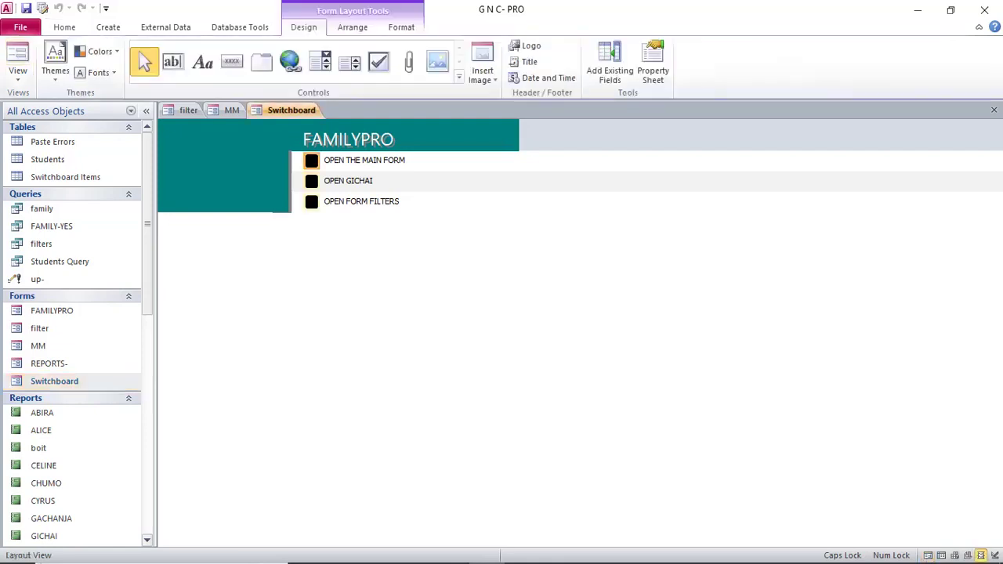
pyautogui.click(17, 53)
pyautogui.click(311, 159)
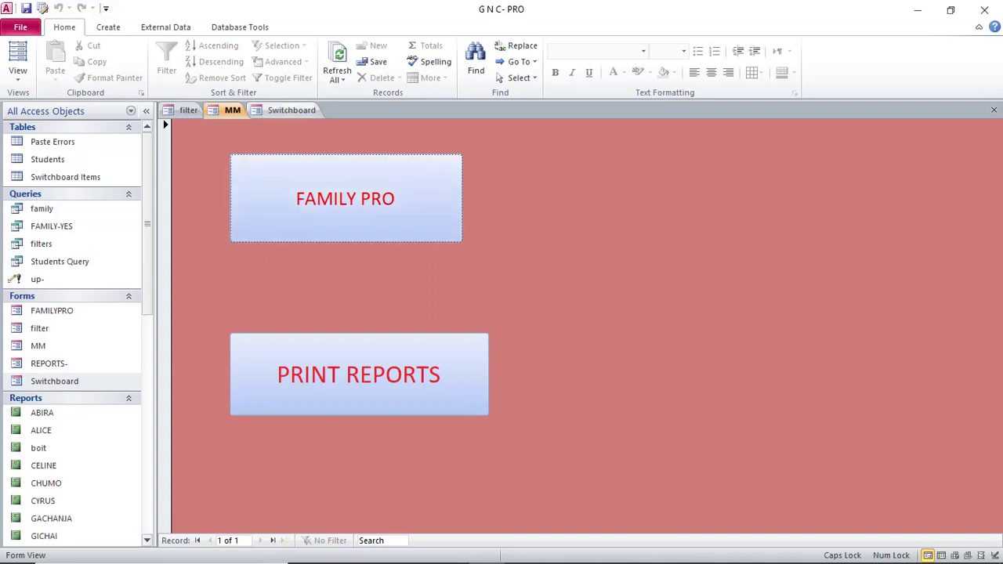
pyautogui.click(290, 110)
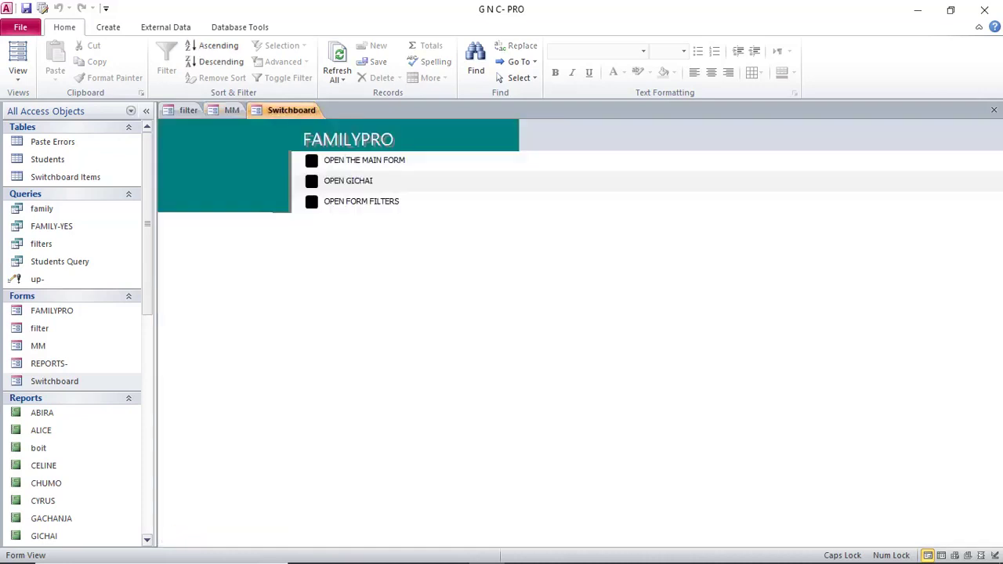
# Step: Close the MM and filter forms so only the Switchboard form stays open
pyautogui.click(232, 110)
pyautogui.rightClick(232, 109)
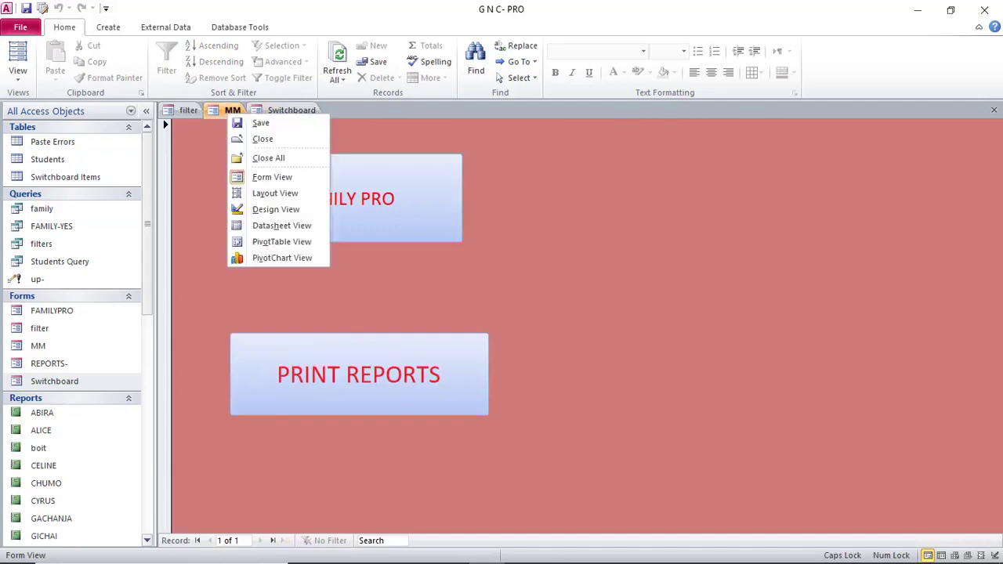
pyautogui.click(262, 139)
pyautogui.rightClick(188, 110)
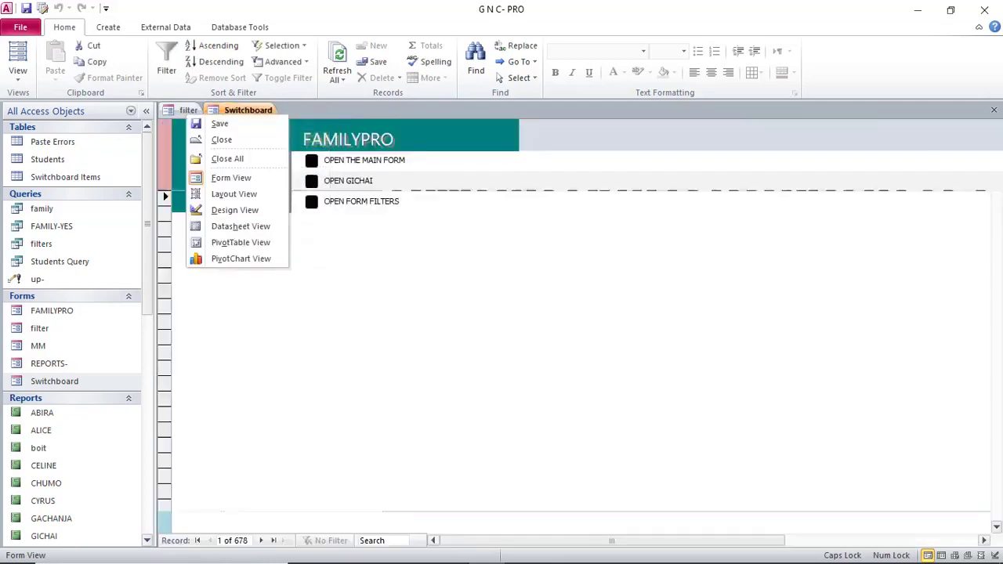
pyautogui.click(221, 140)
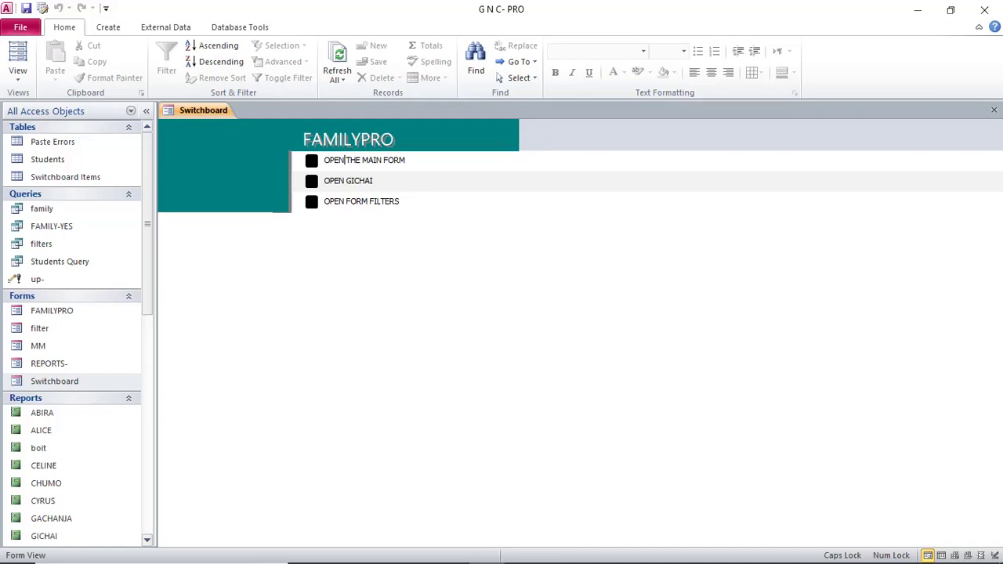
# Step: Test the switchboard's second item by opening its report, and close the report again
pyautogui.click(311, 181)
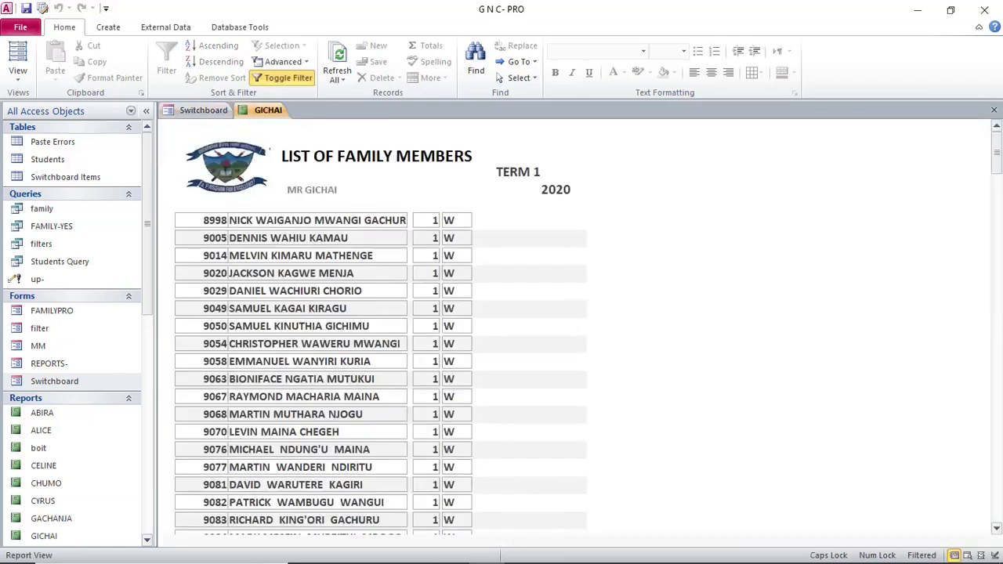
pyautogui.click(311, 256)
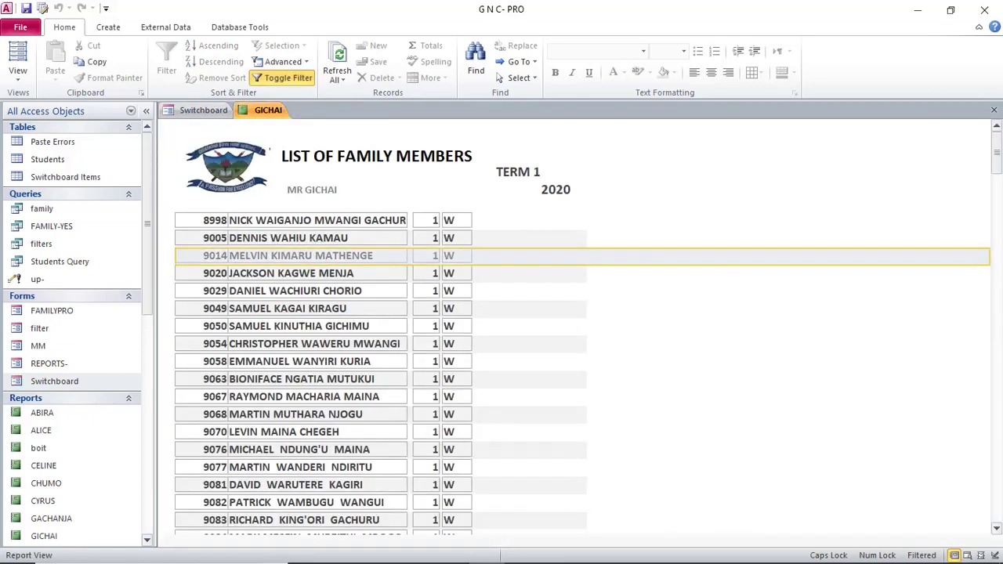
pyautogui.rightClick(249, 111)
pyautogui.click(283, 138)
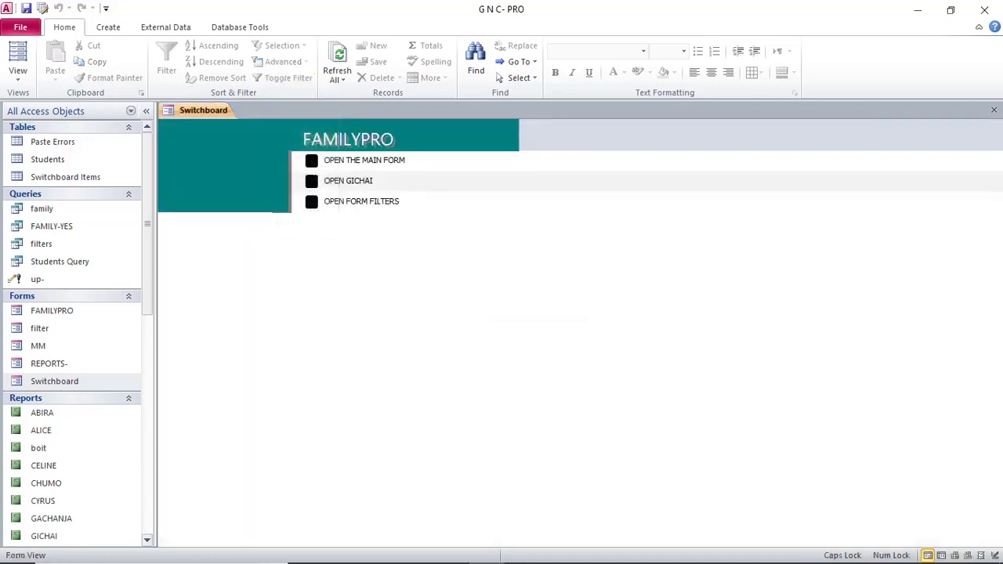
# Step: Test the main form item by opening FAMILY PRO with parameter values 3 and N, and close both forms again
pyautogui.click(311, 160)
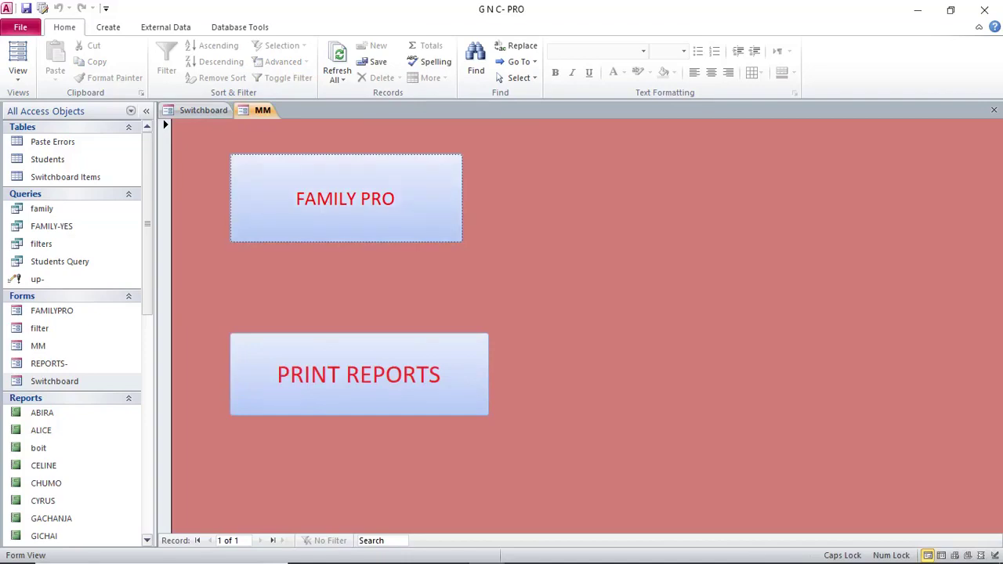
pyautogui.click(346, 198)
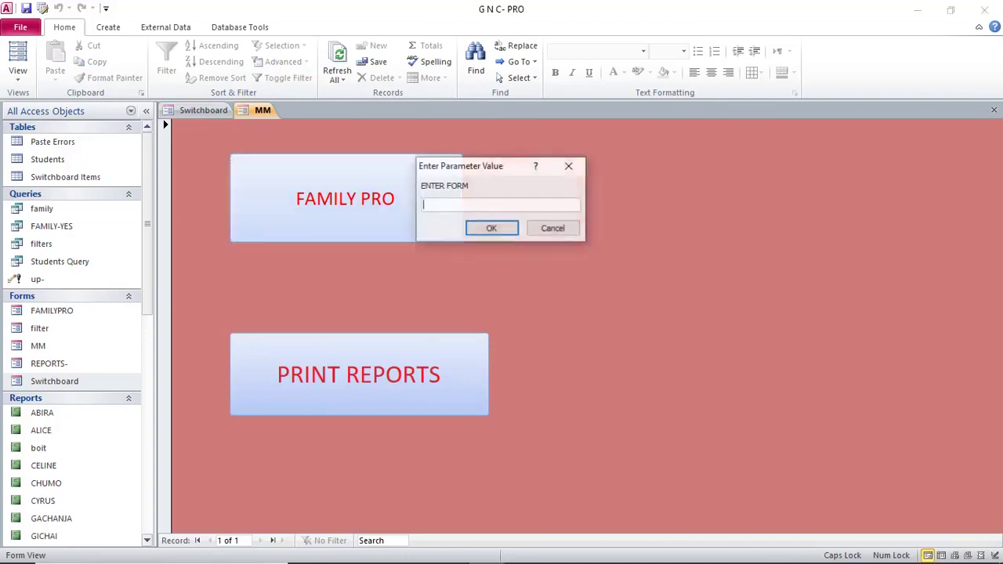
pyautogui.write('3')
pyautogui.press('Return')
pyautogui.write('N')
pyautogui.press('Return')
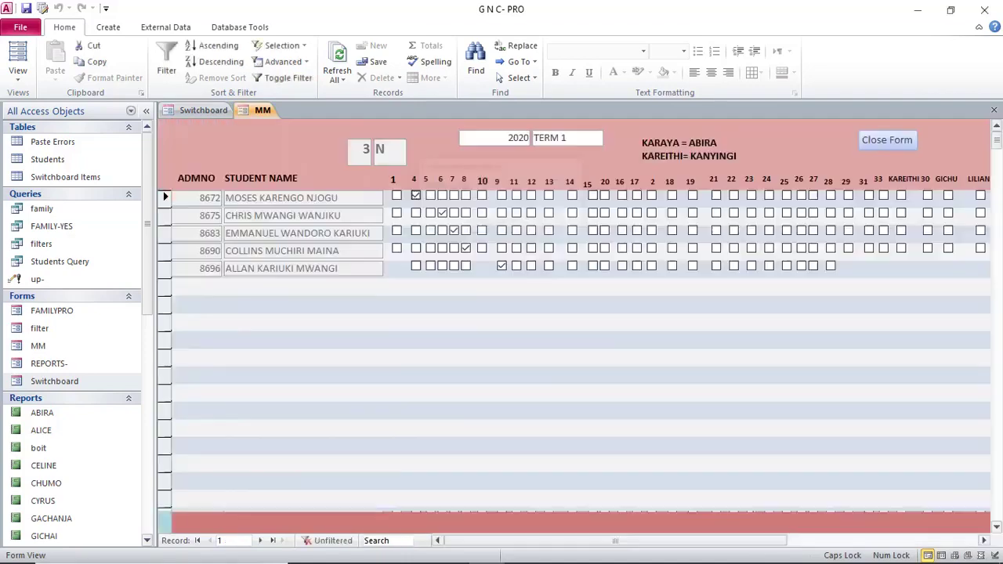
pyautogui.click(886, 139)
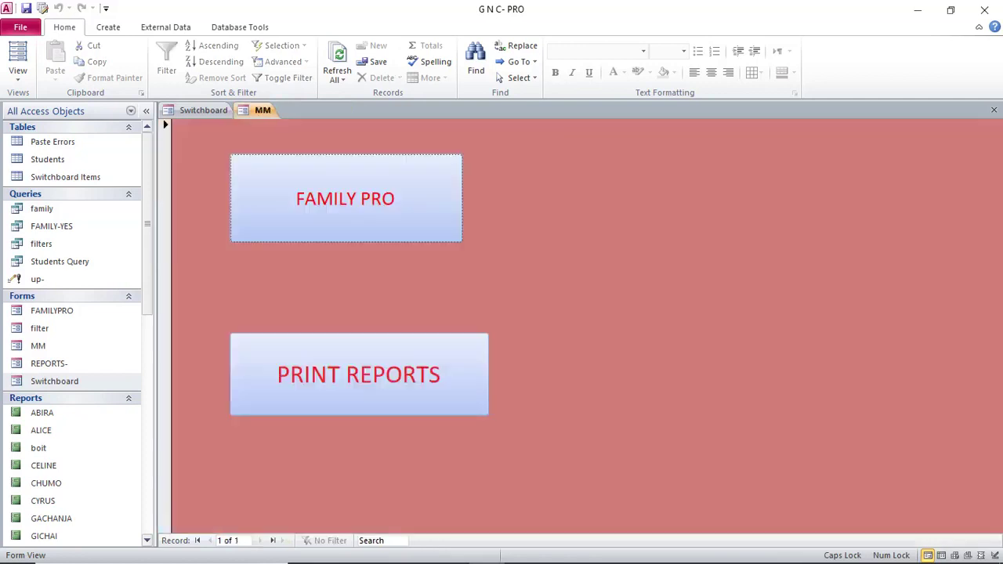
pyautogui.rightClick(257, 112)
pyautogui.click(284, 143)
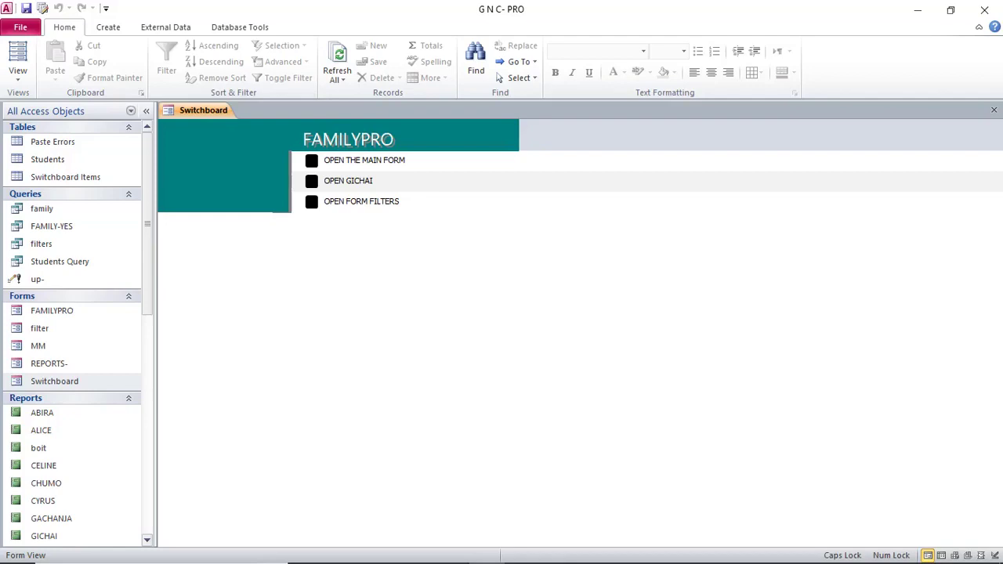
# Step: Create a new form in Design View and enlarge its detail area to about 11.96 by 6.13 inches
pyautogui.click(108, 26)
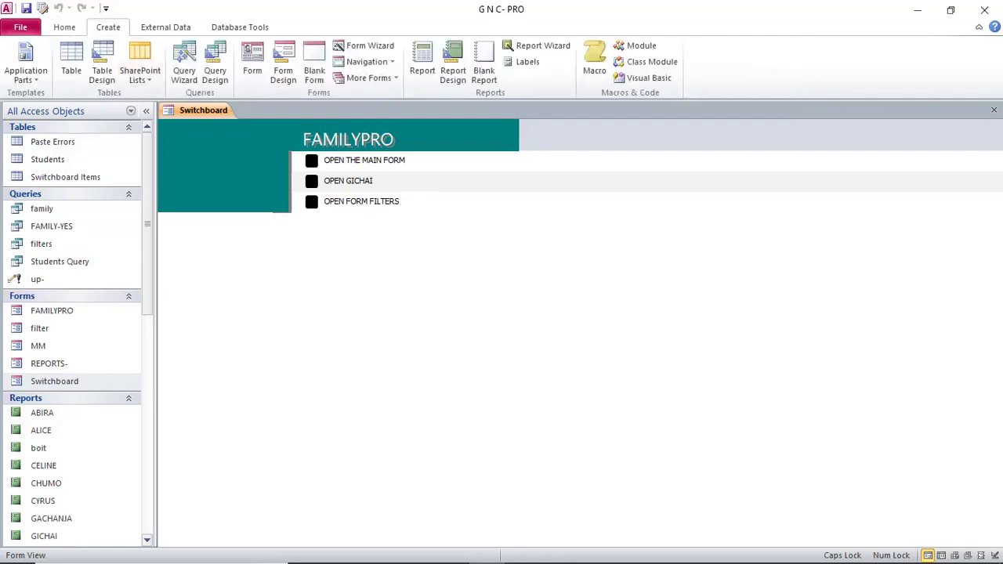
pyautogui.click(282, 62)
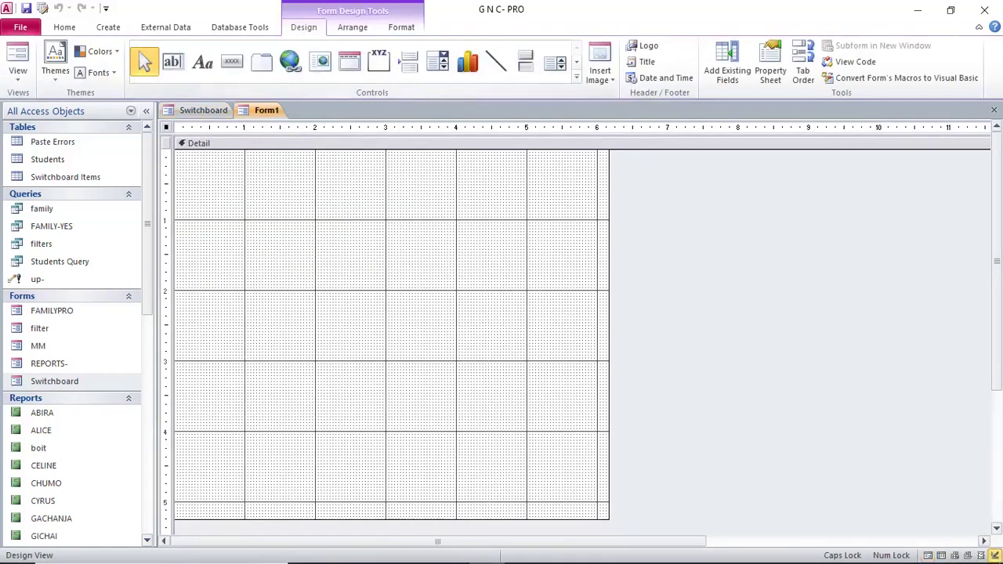
pyautogui.moveTo(609, 519); pyautogui.dragTo(996, 529)
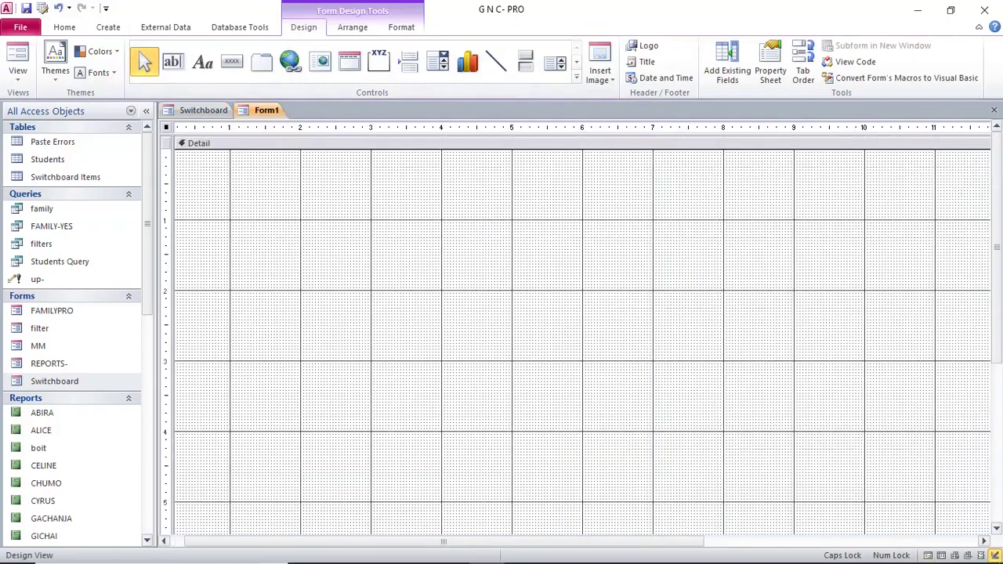
# Step: Save the new form under the name SPLASH
pyautogui.hotkey('ctrl', 's')
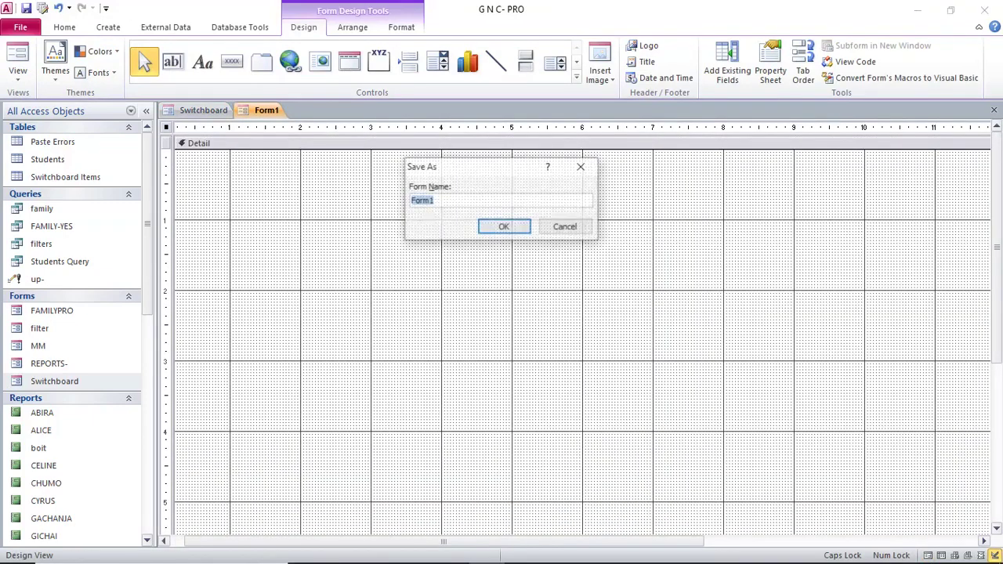
pyautogui.write('SPLASH')
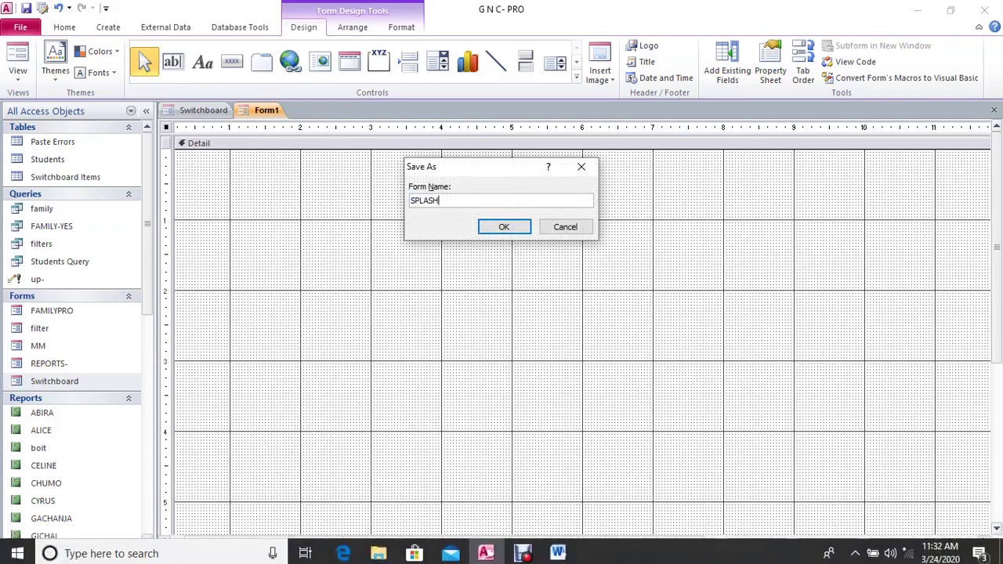
pyautogui.press('Return')
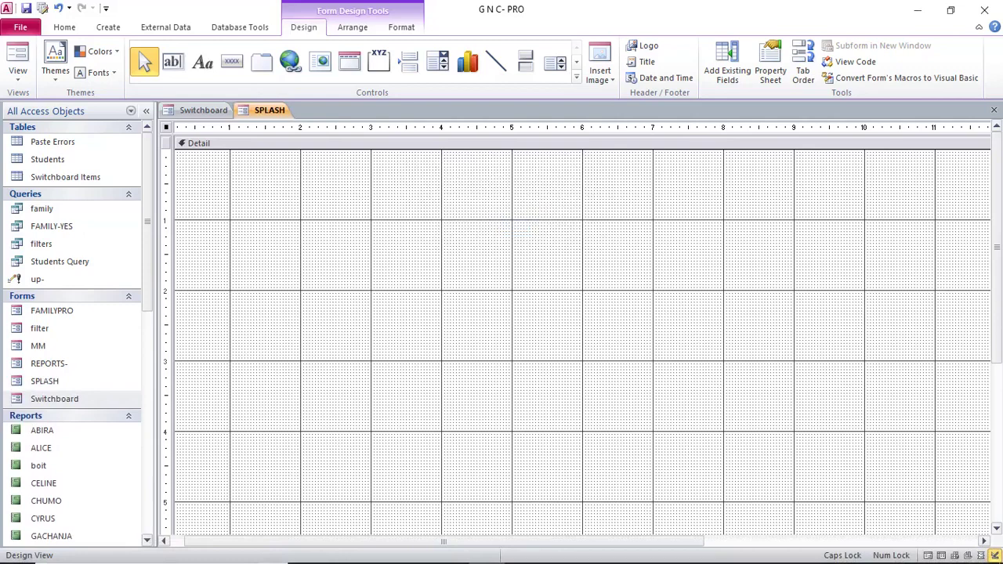
# Step: Show the property sheet for the SPLASH form and switch it from the Detail section to the whole form
pyautogui.rightClick(325, 214)
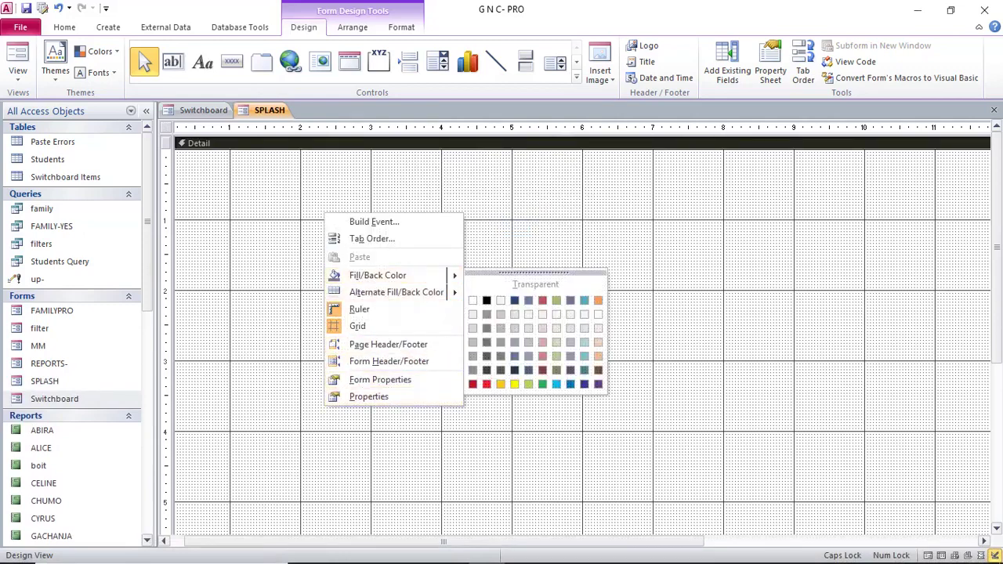
pyautogui.click(287, 252)
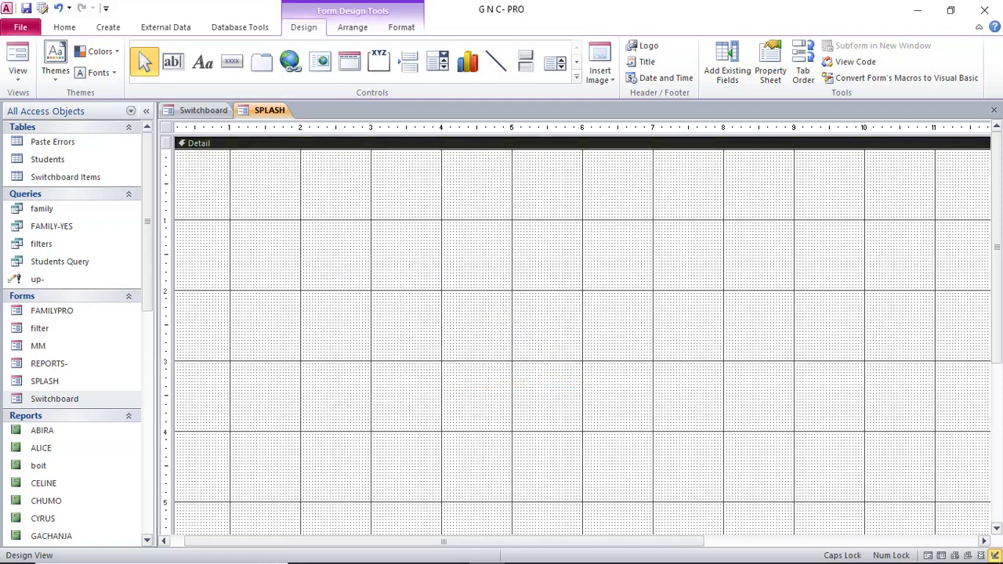
pyautogui.rightClick(287, 251)
pyautogui.click(331, 435)
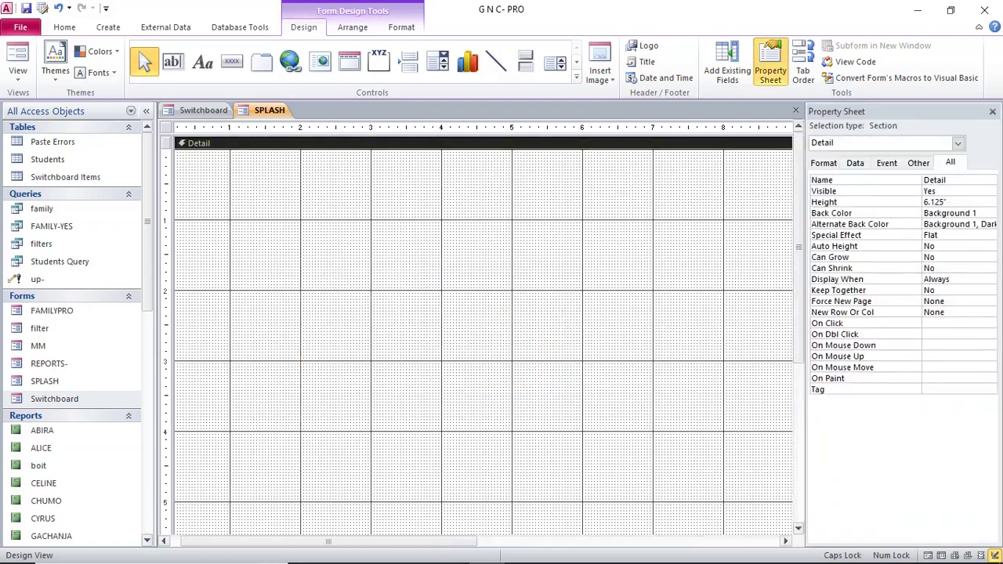
pyautogui.click(958, 144)
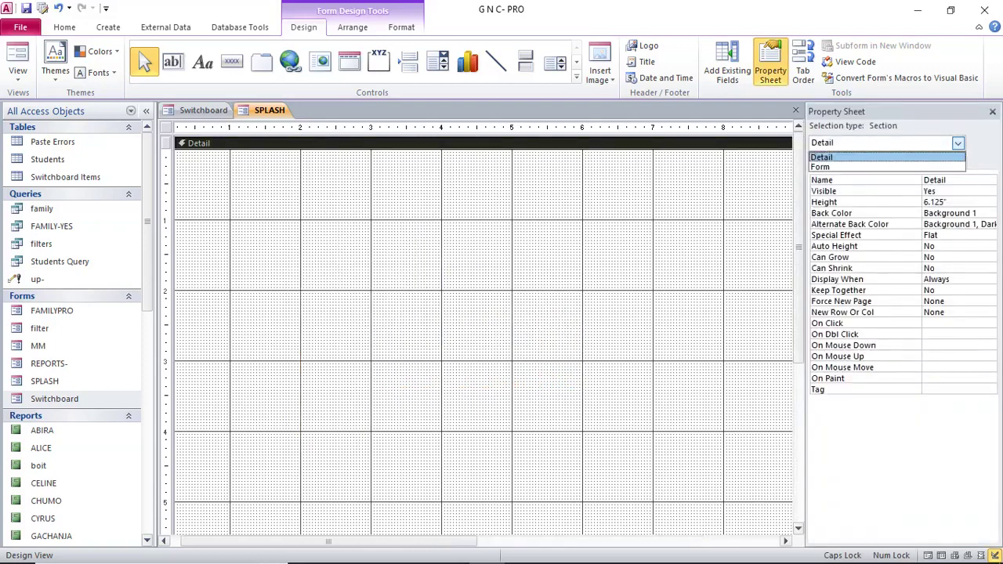
pyautogui.click(855, 167)
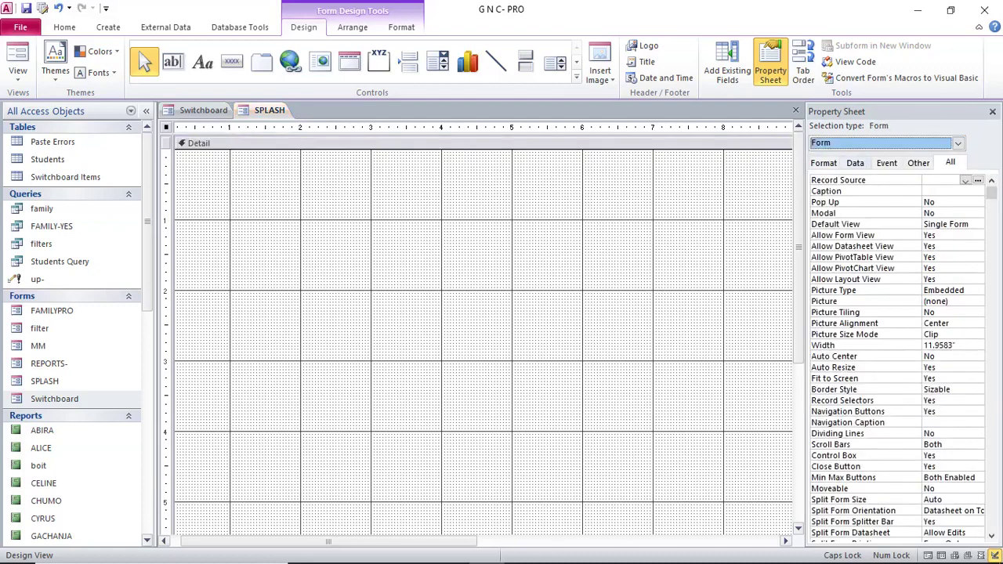
# Step: Set the form's background picture to the IMG_20200315 photo of the man beside a laptop from the Pictures folder
pyautogui.click(966, 302)
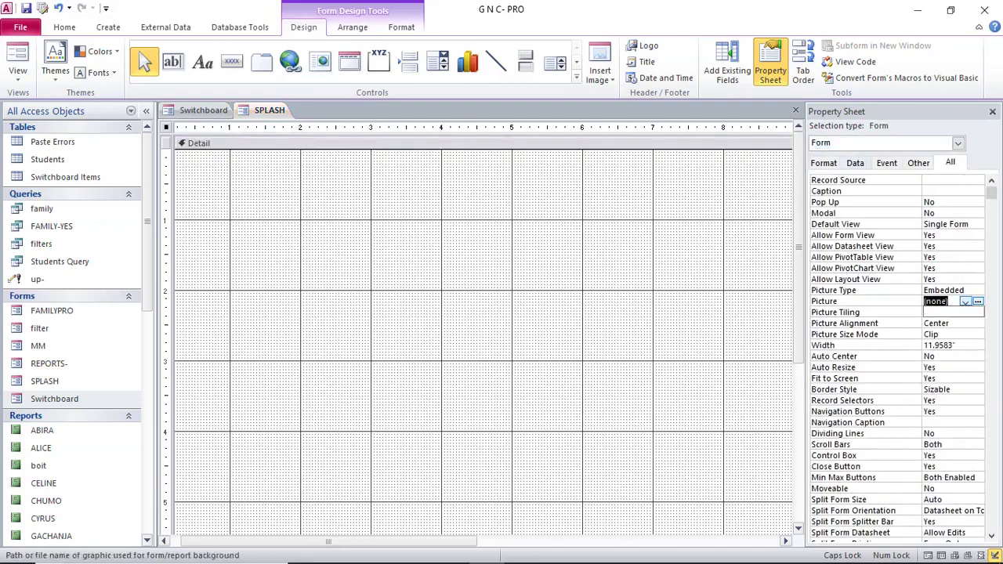
pyautogui.click(977, 301)
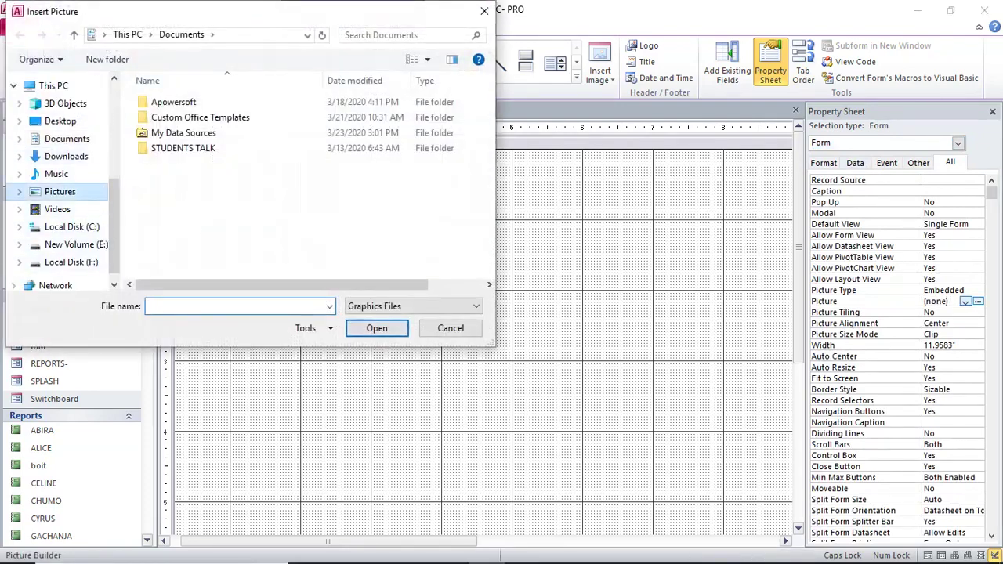
pyautogui.click(60, 191)
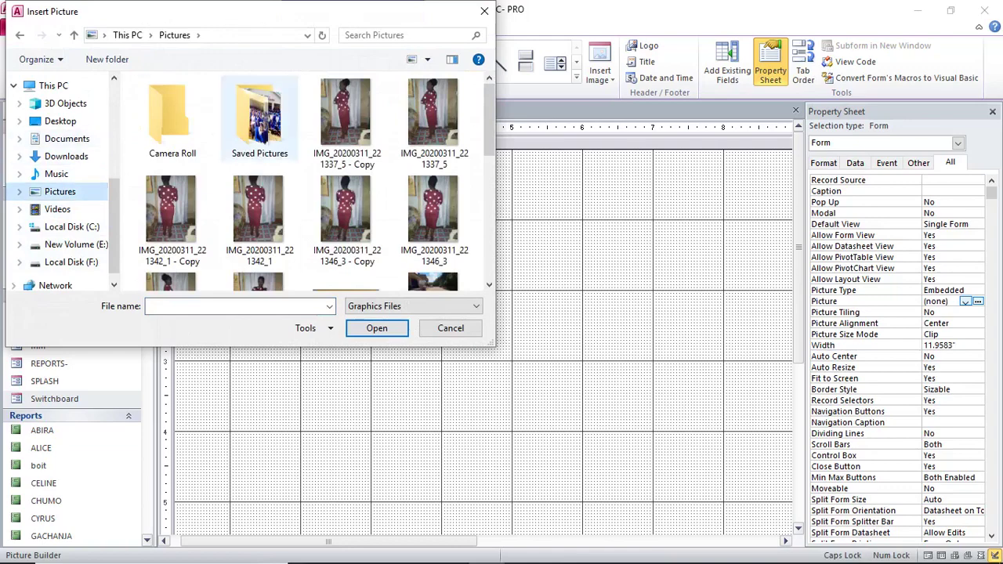
pyautogui.doubleClick(258, 117)
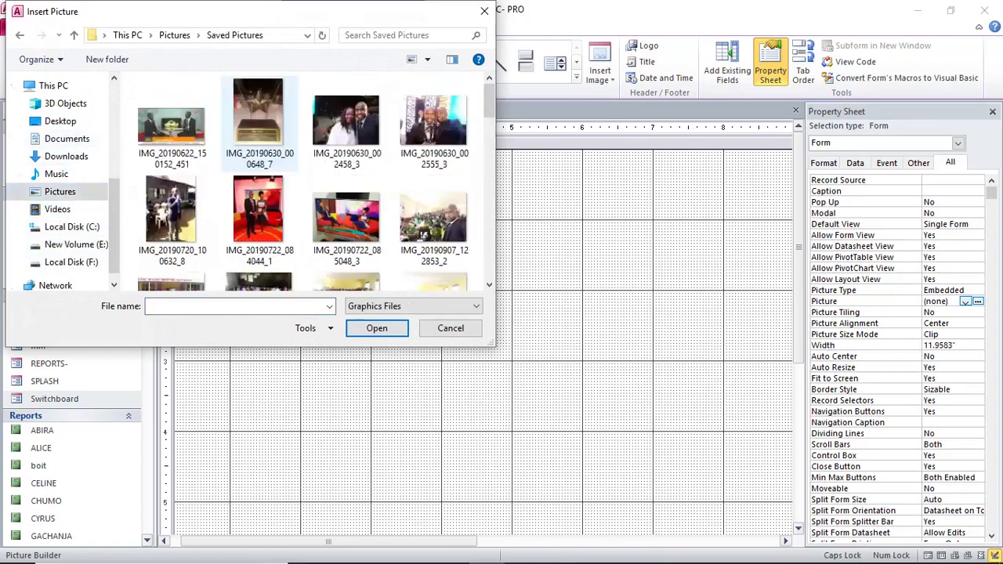
pyautogui.scroll(-5, 346, 219)
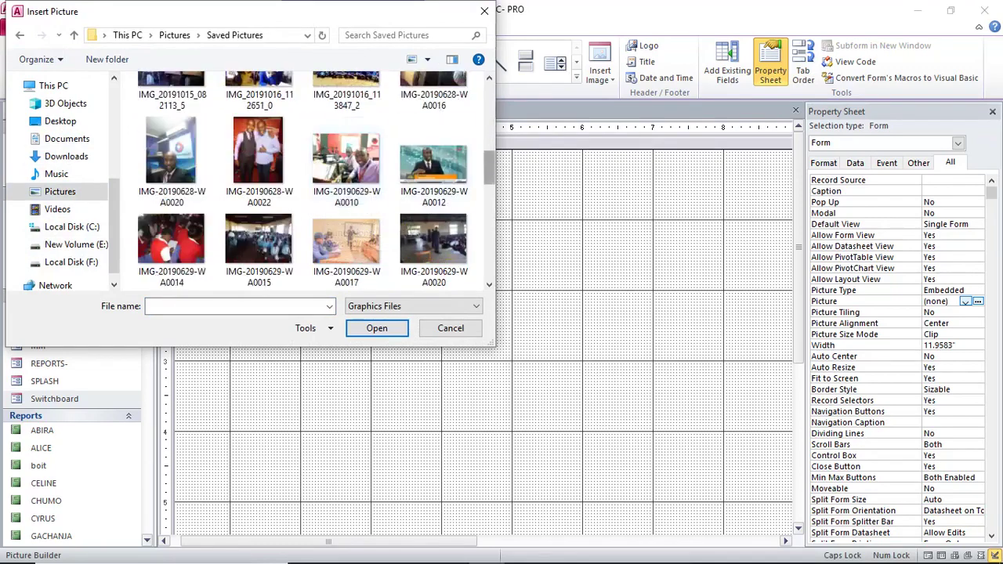
pyautogui.scroll(-5, 346, 181)
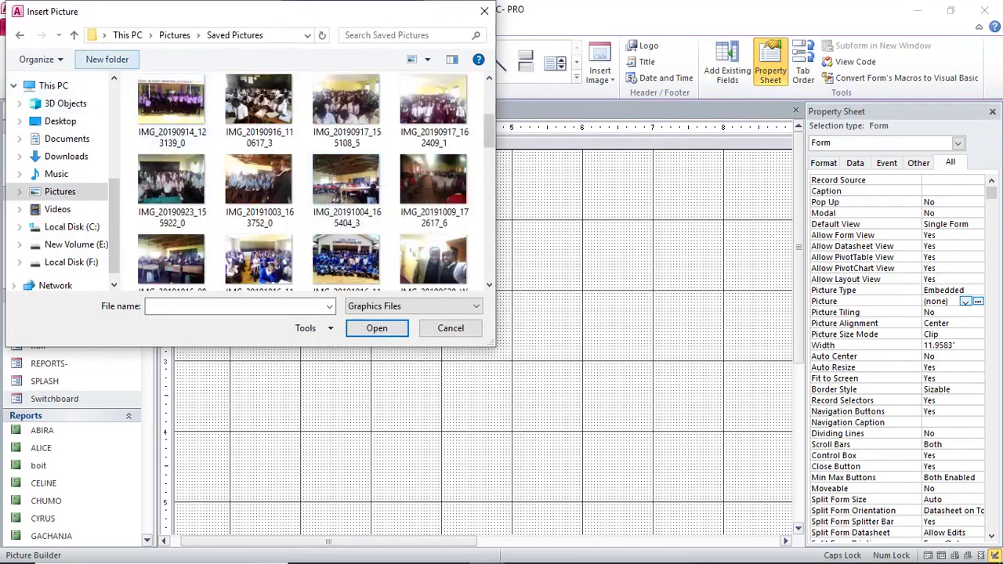
pyautogui.click(174, 34)
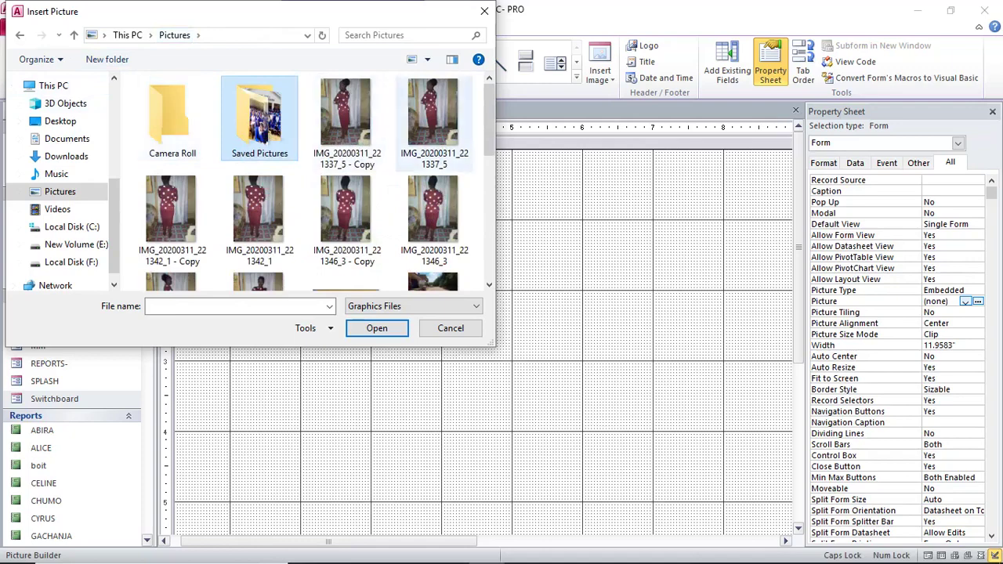
pyautogui.scroll(-3, 265, 206)
pyautogui.doubleClick(265, 205)
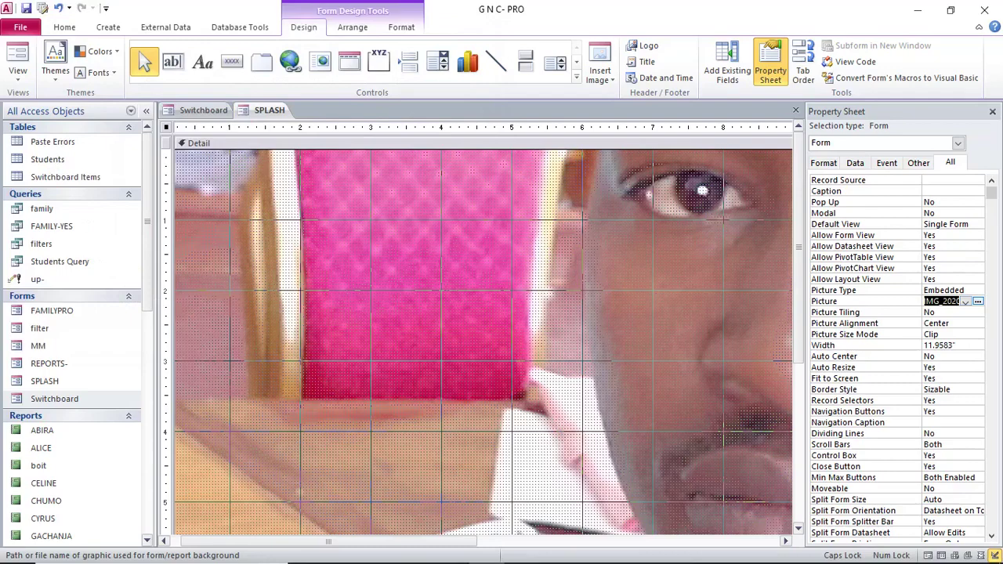
# Step: Set the form's Picture Size Mode to Stretch, close the property sheet and preview the result in Form View
pyautogui.click(972, 334)
pyautogui.click(977, 334)
pyautogui.click(938, 356)
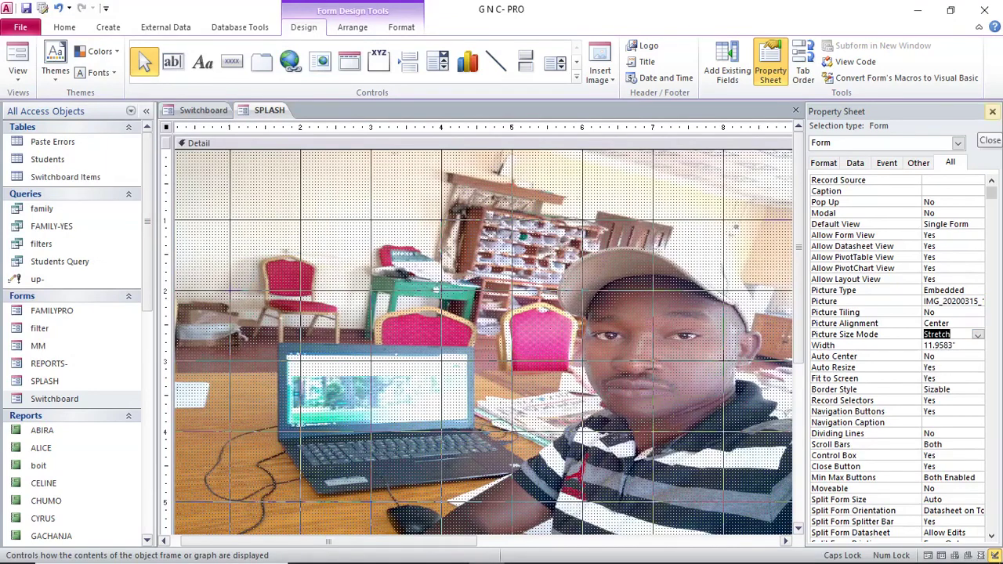
pyautogui.click(992, 111)
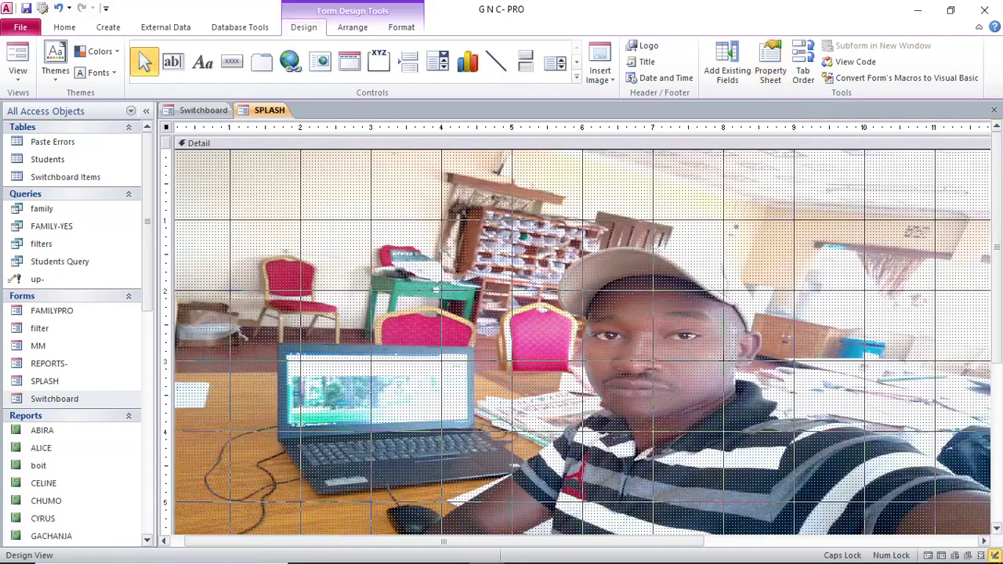
pyautogui.click(18, 63)
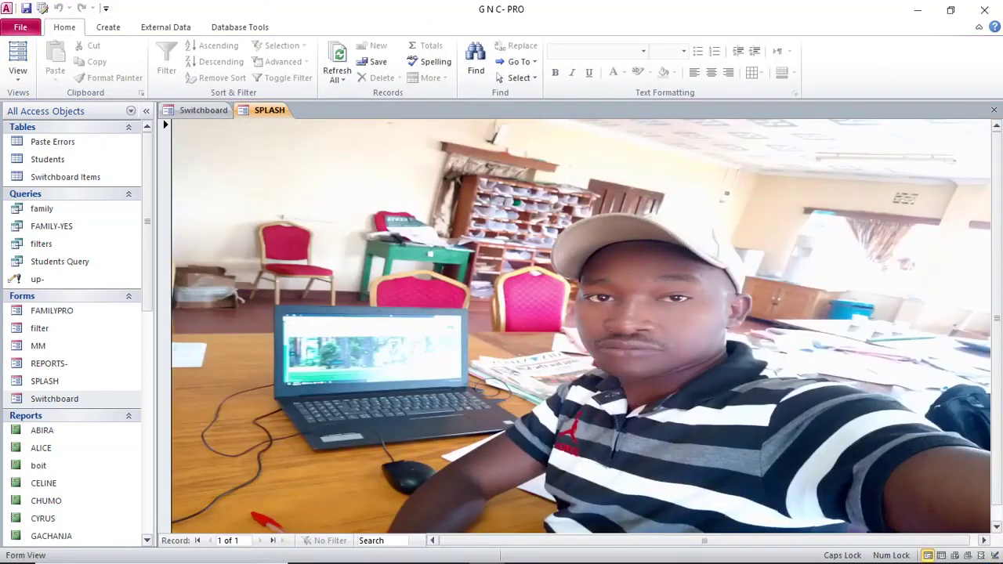
# Step: Return to Design View and add a label reading WELCOME TO FAMILIES PRO, about 9.29 by 1 inches, across the form's upper part
pyautogui.rightClick(360, 240)
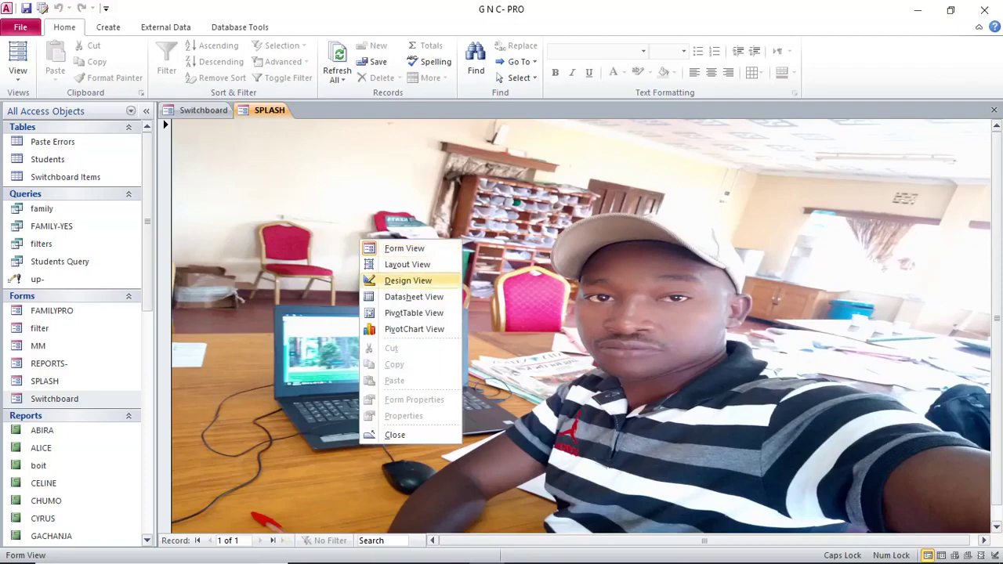
pyautogui.click(407, 279)
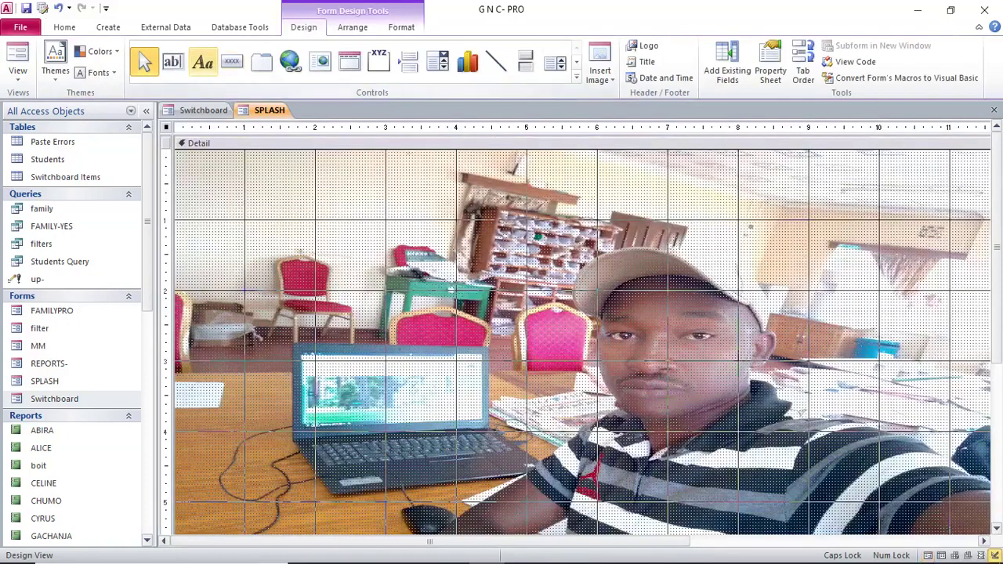
pyautogui.click(202, 62)
pyautogui.moveTo(268, 198); pyautogui.dragTo(923, 270)
pyautogui.write('W')
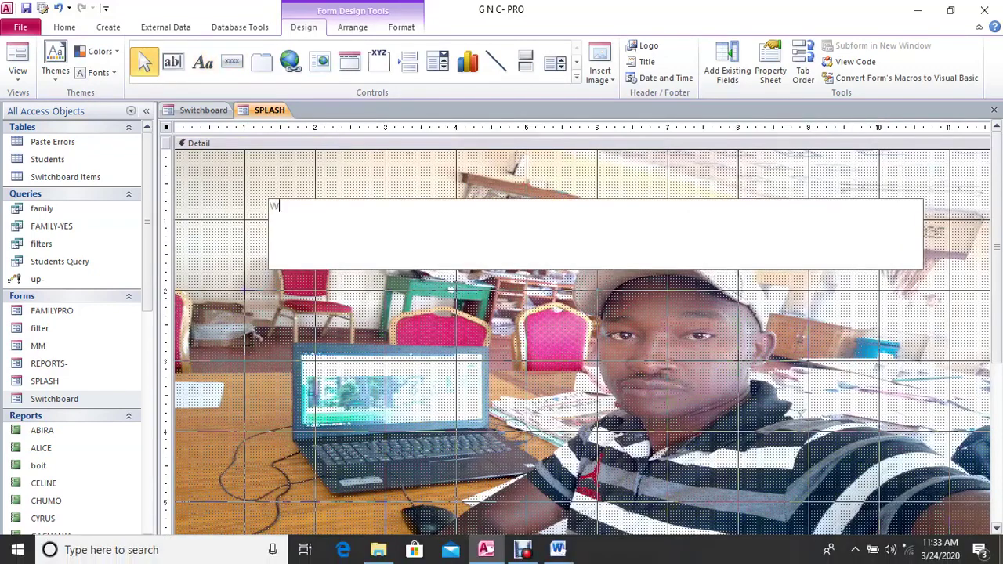
pyautogui.write('ELCOME TO FAMILI')
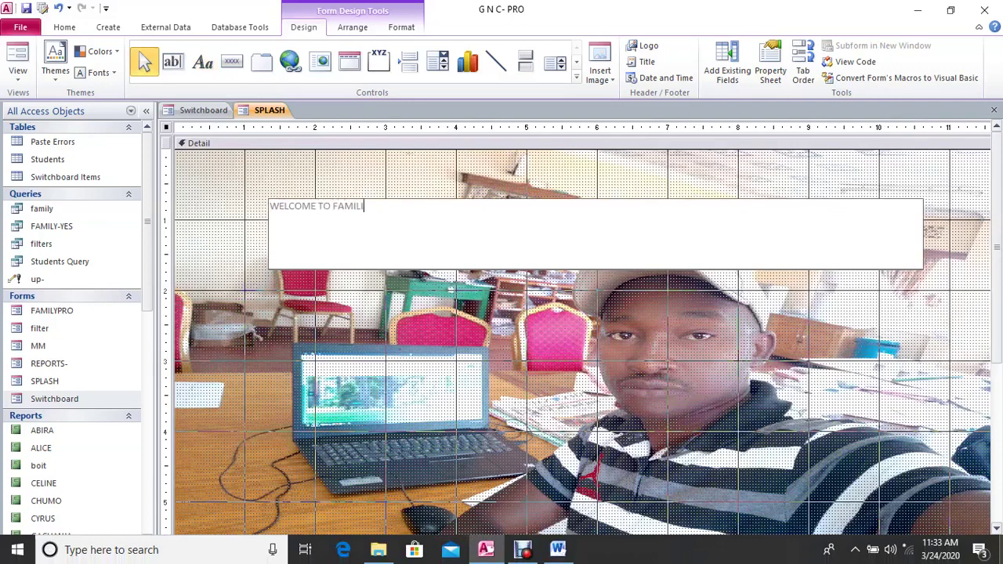
pyautogui.write('ES PRO')
pyautogui.press('Return')
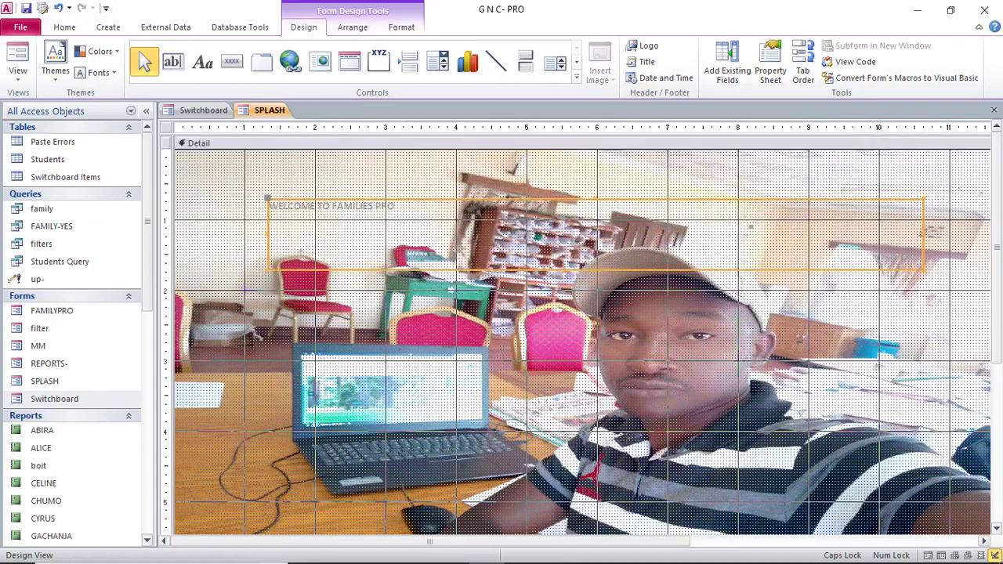
# Step: Try dark red as the welcome label's font color, and settle on the standard green
pyautogui.click(65, 27)
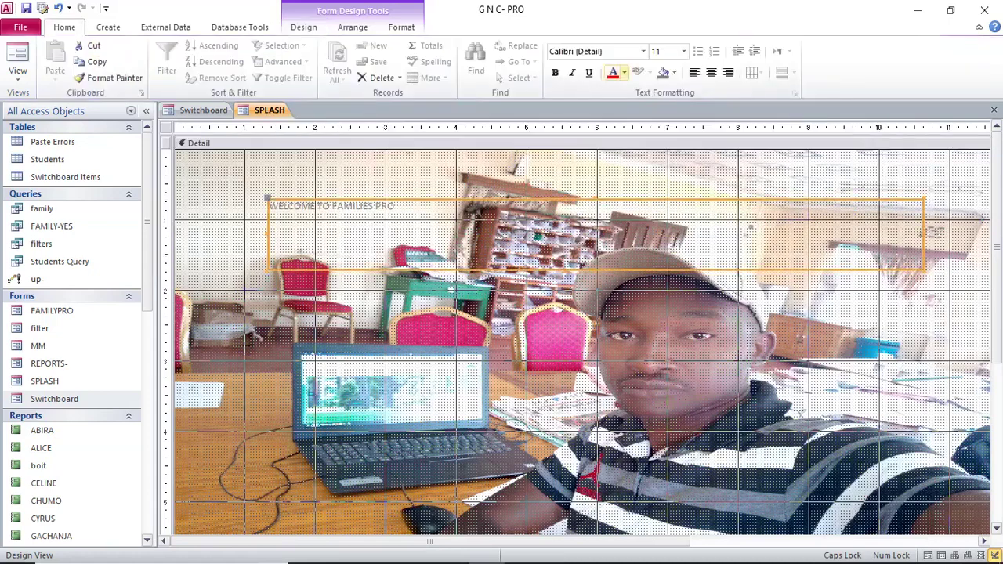
pyautogui.click(624, 73)
pyautogui.click(612, 273)
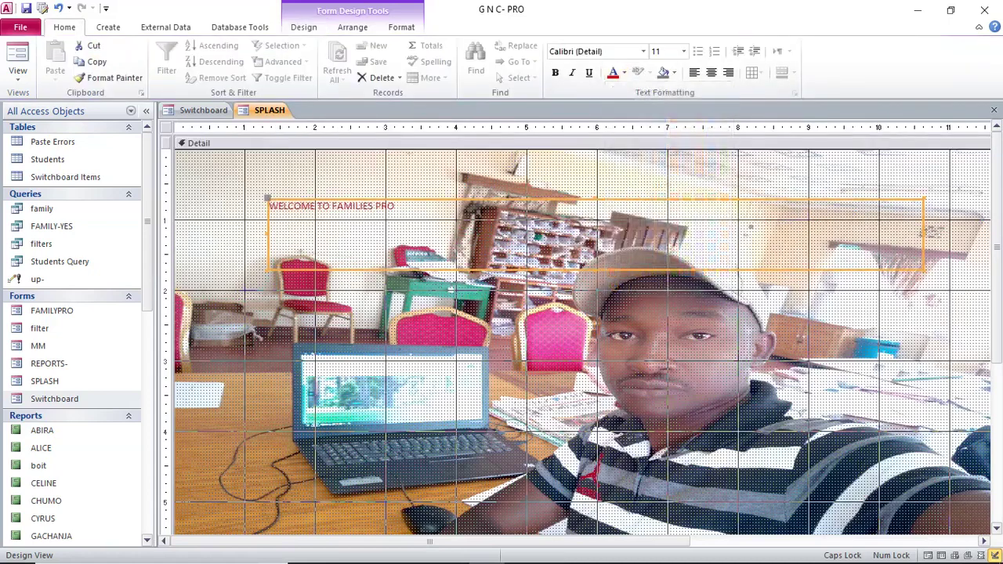
pyautogui.click(624, 73)
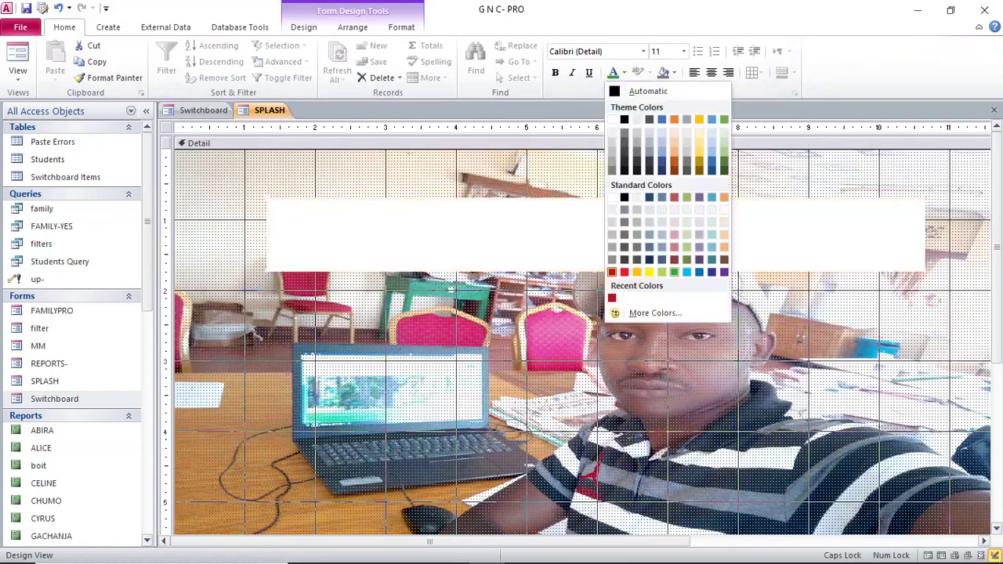
pyautogui.click(675, 272)
# Step: Format the welcome label as 48-point bold and move it to about 0.75 inches from the left and 0.17 inches from the top
pyautogui.click(683, 51)
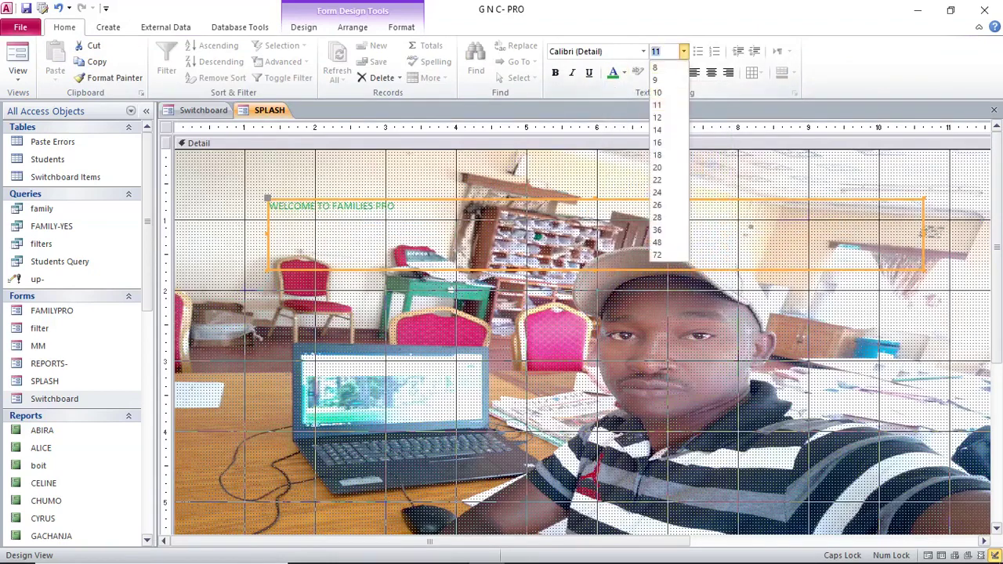
pyautogui.click(666, 242)
pyautogui.moveTo(791, 266); pyautogui.dragTo(751, 228)
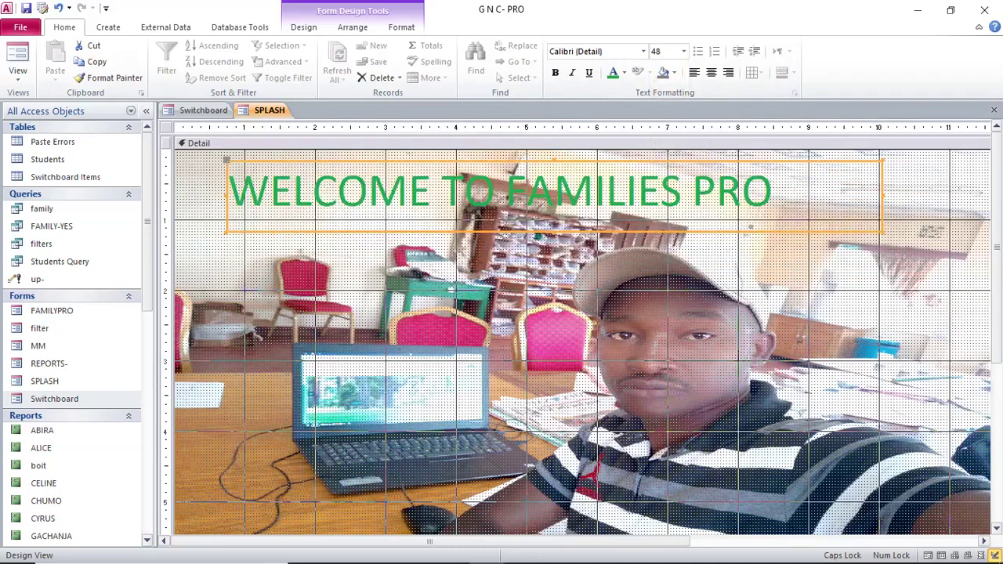
pyautogui.hotkey('ctrl', 'b')
# Step: Check the formatted welcome label in Form View and return to Design View
pyautogui.click(17, 62)
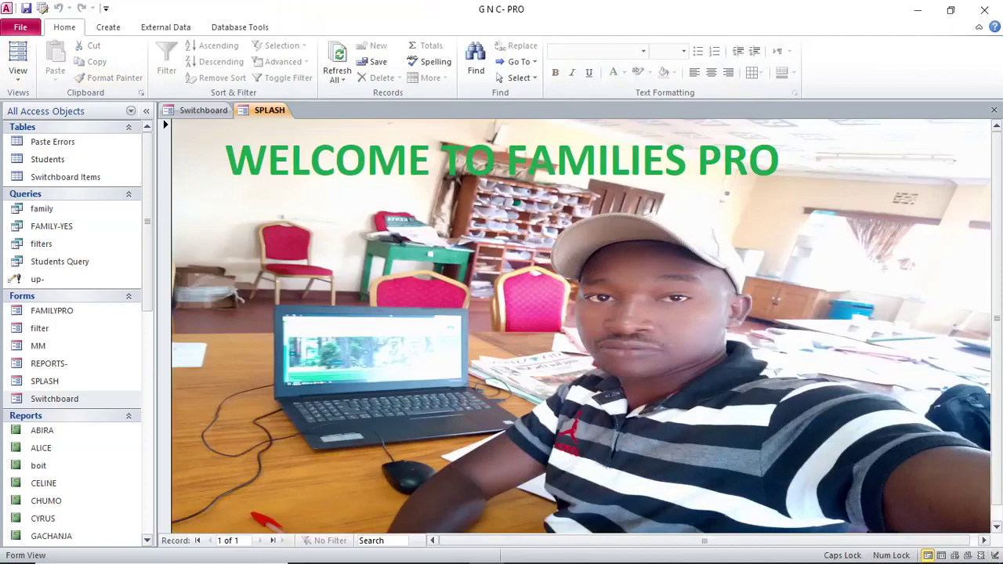
pyautogui.rightClick(446, 243)
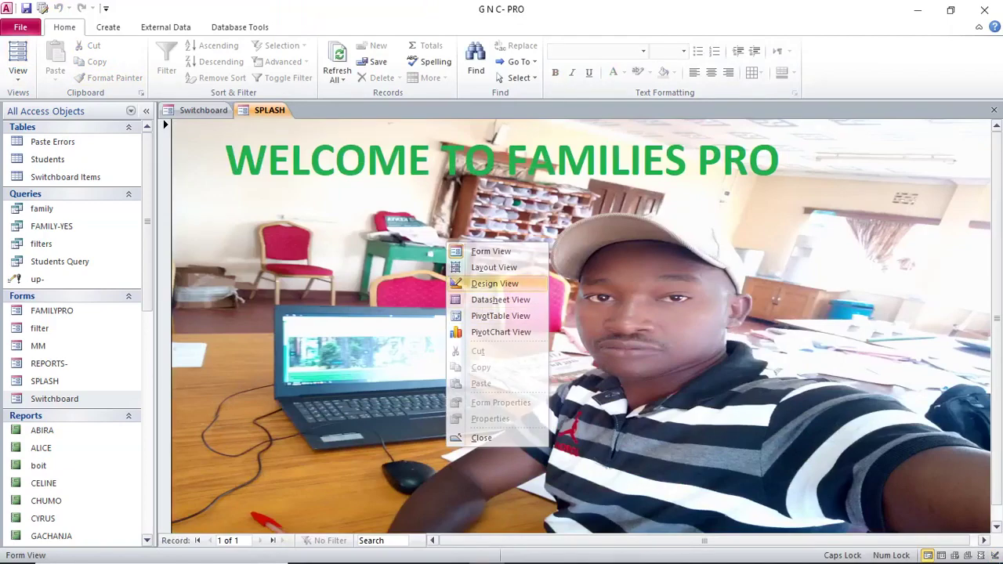
pyautogui.click(495, 283)
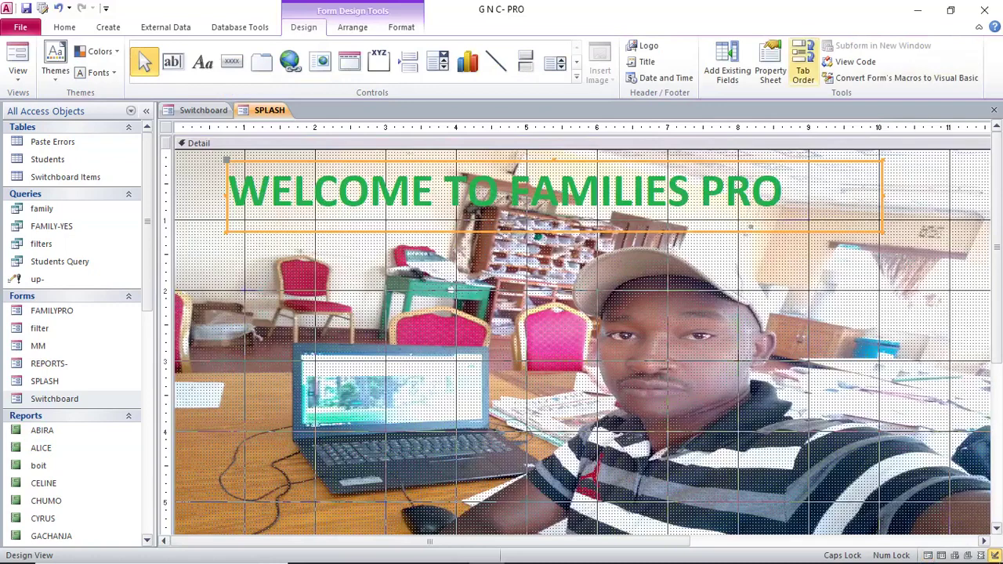
# Step: Set the whole form's Picture Size Mode to Zoom and preview the form in Form View
pyautogui.click(770, 66)
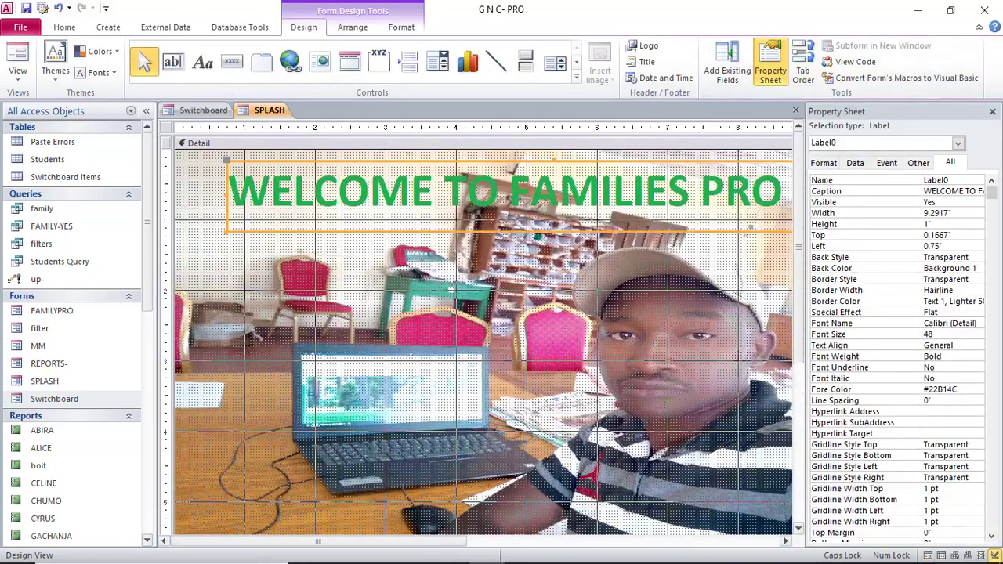
pyautogui.click(958, 143)
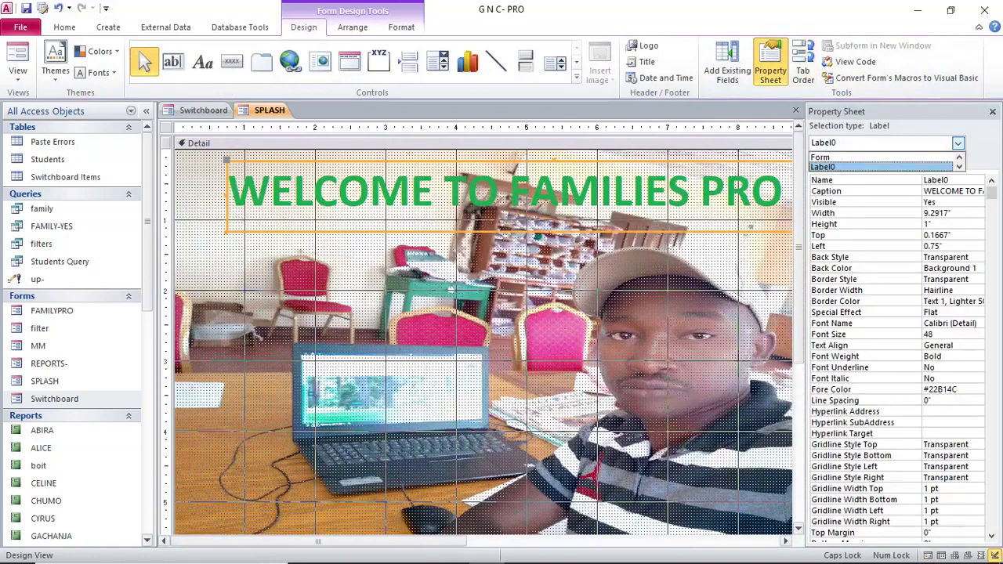
pyautogui.click(881, 156)
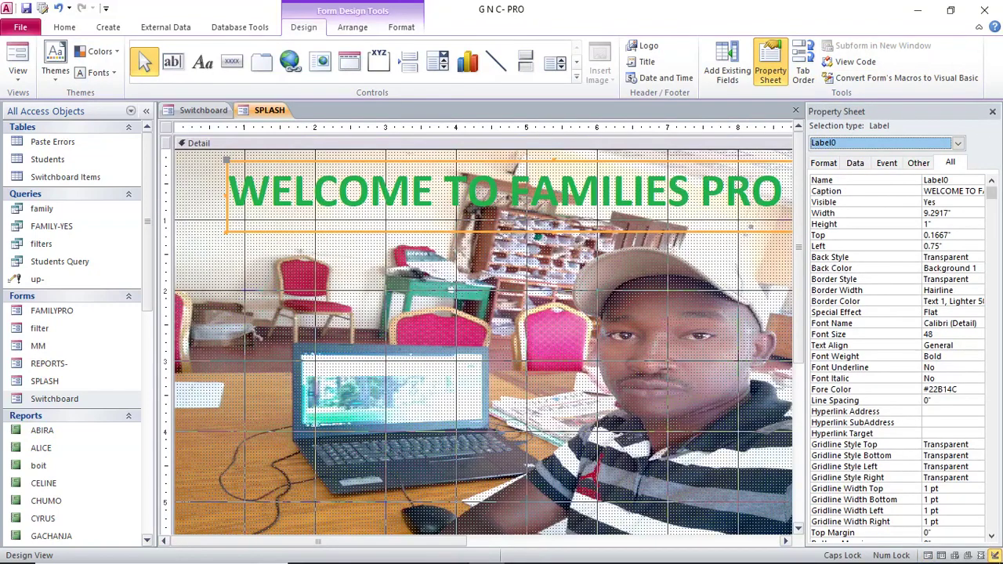
pyautogui.click(957, 142)
pyautogui.click(854, 163)
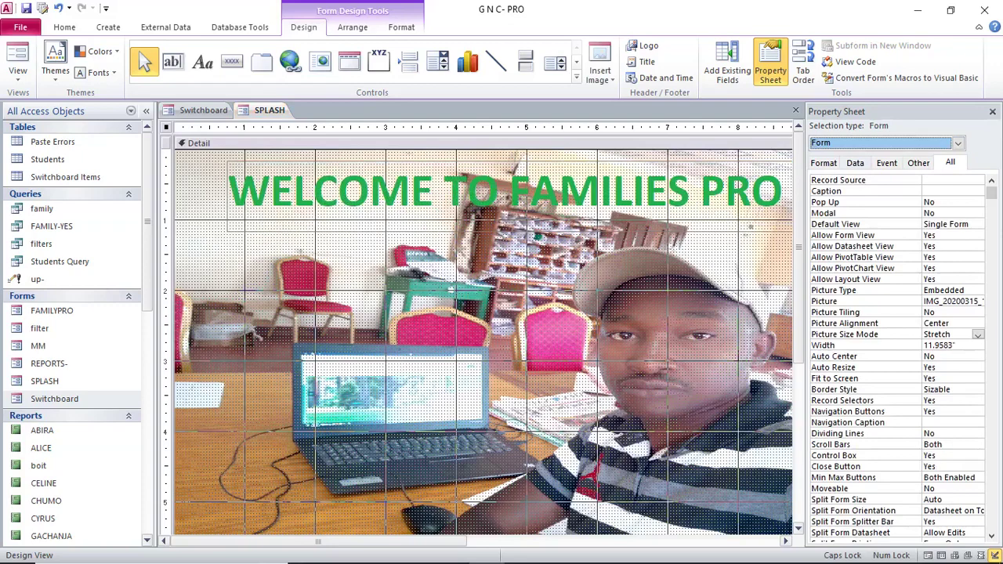
pyautogui.click(978, 334)
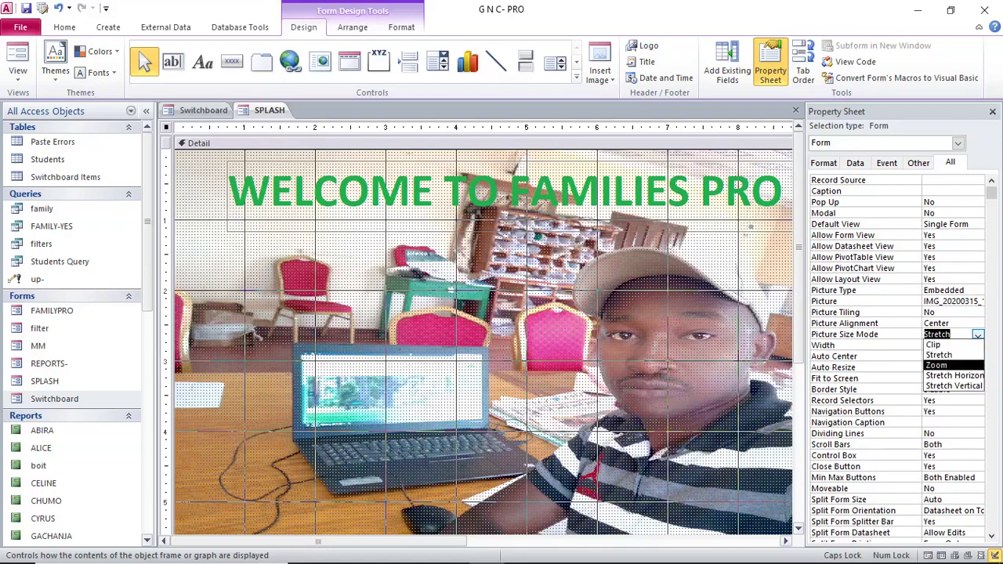
pyautogui.click(937, 365)
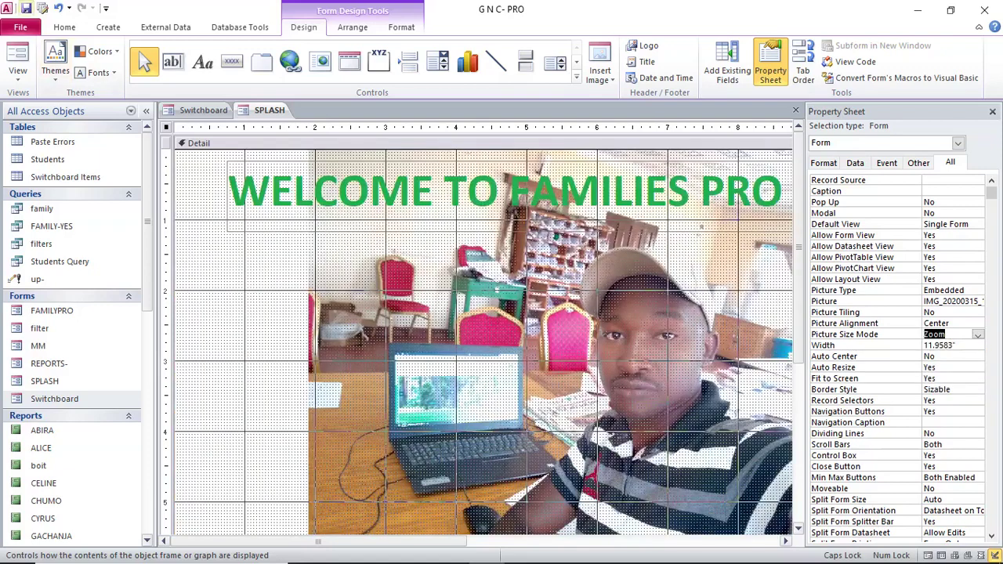
pyautogui.click(18, 56)
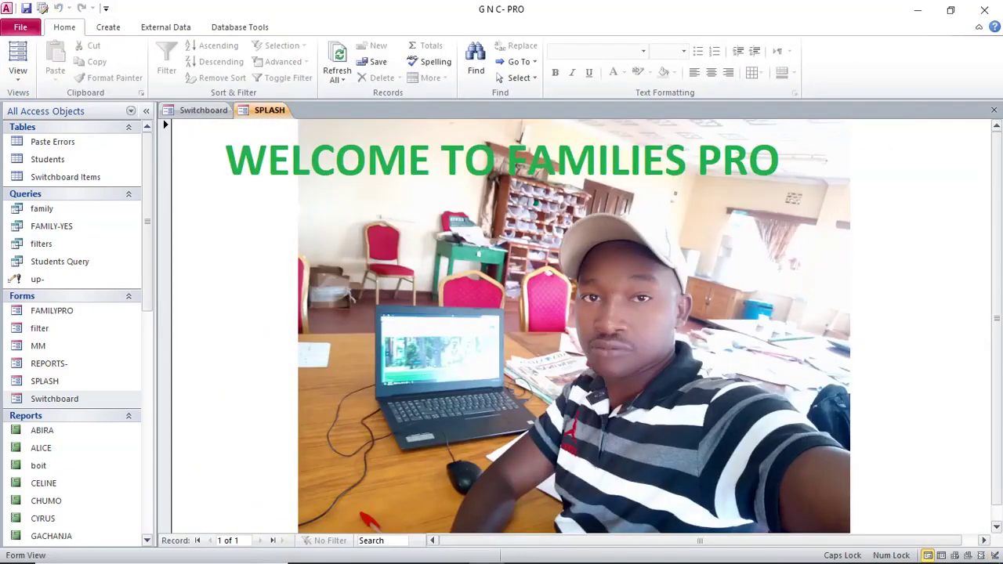
# Step: In Design View, add a label about 5.7 by 0.88 inches reading "PLEASE HOLD NOW FOR 30 SECONDS AM LOADING" with trailing dots
pyautogui.rightClick(324, 249)
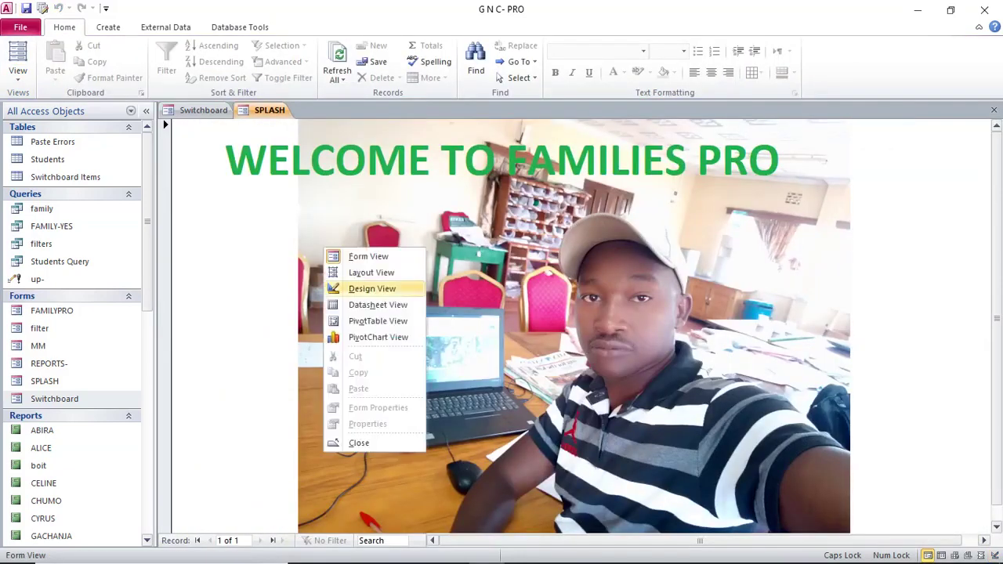
pyautogui.click(373, 288)
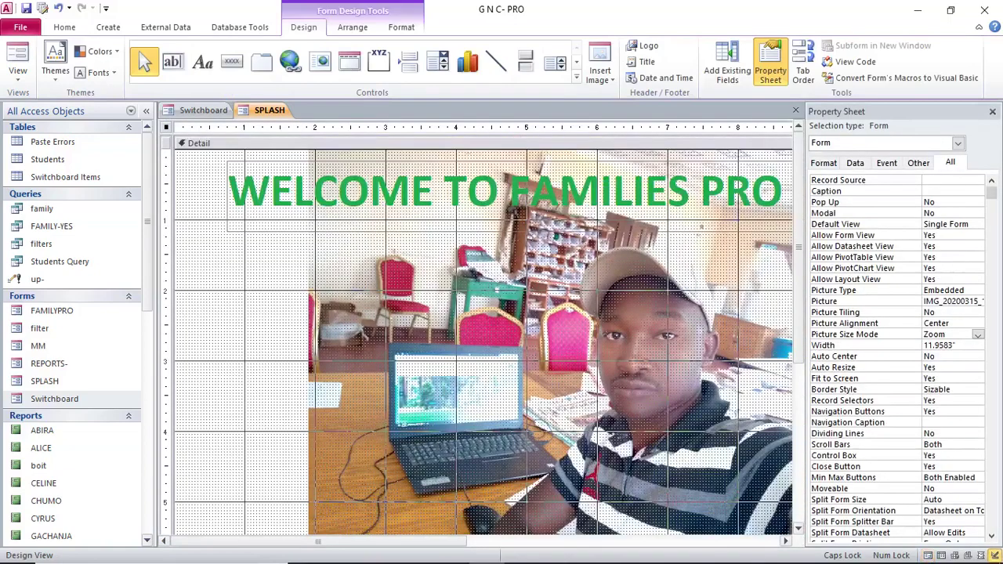
pyautogui.click(202, 62)
pyautogui.moveTo(204, 378); pyautogui.dragTo(606, 439)
pyautogui.write('PLEAS')
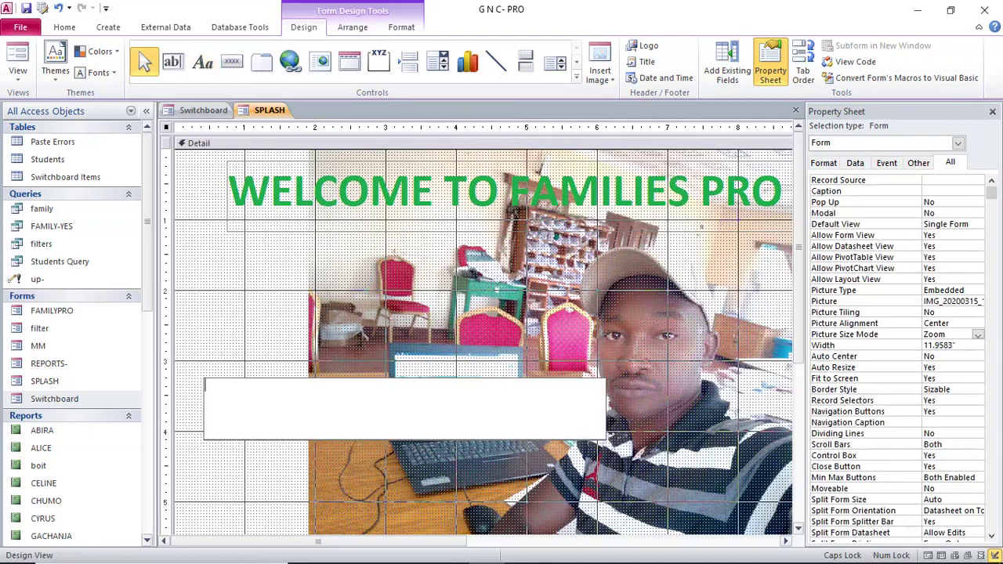
pyautogui.write('E HOLD NOW FOR 30')
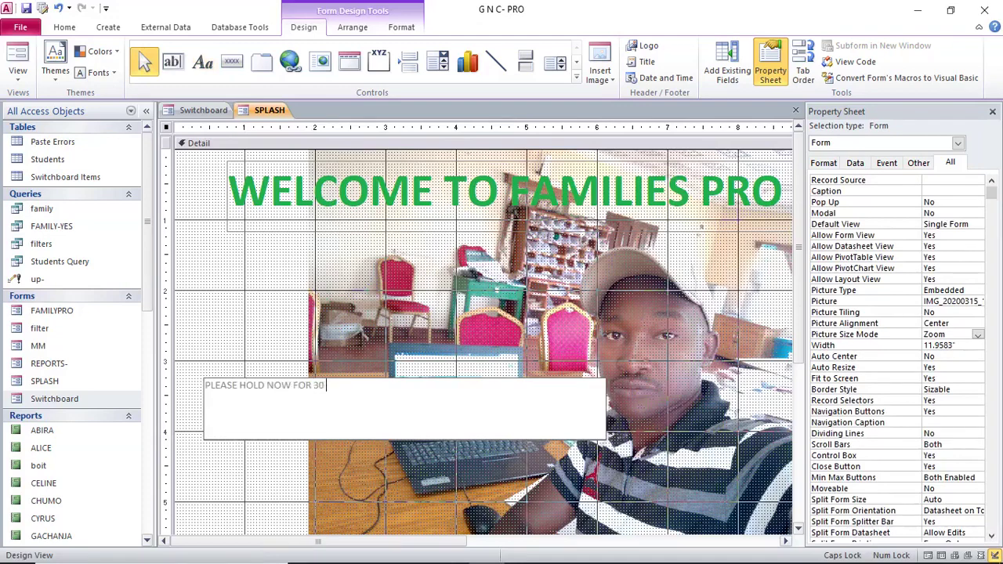
pyautogui.write(' SECONDS AM LOADING....................')
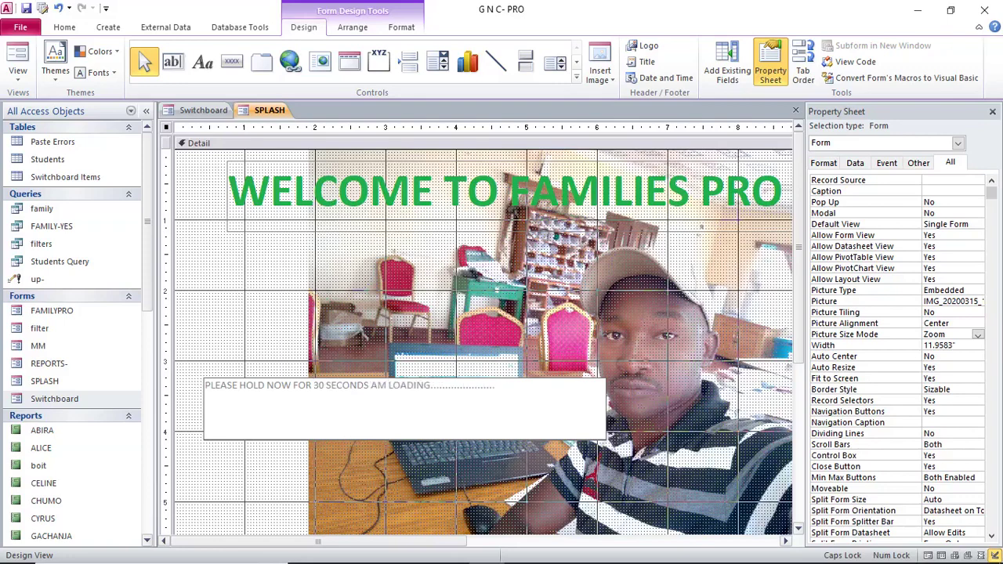
pyautogui.press('Return')
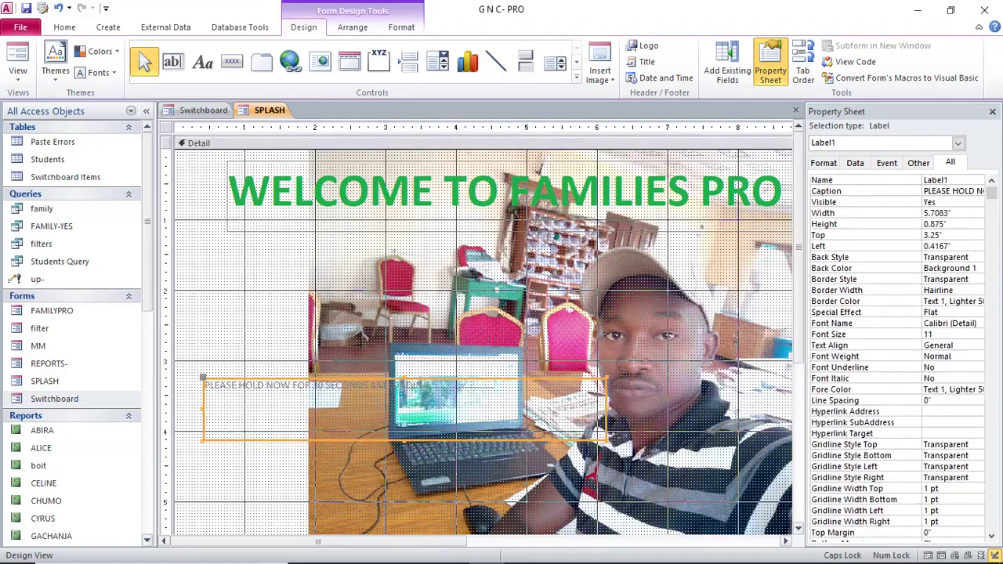
# Step: Set the loading label's font size to 28 and widen the label until its text fits on one line
pyautogui.click(64, 27)
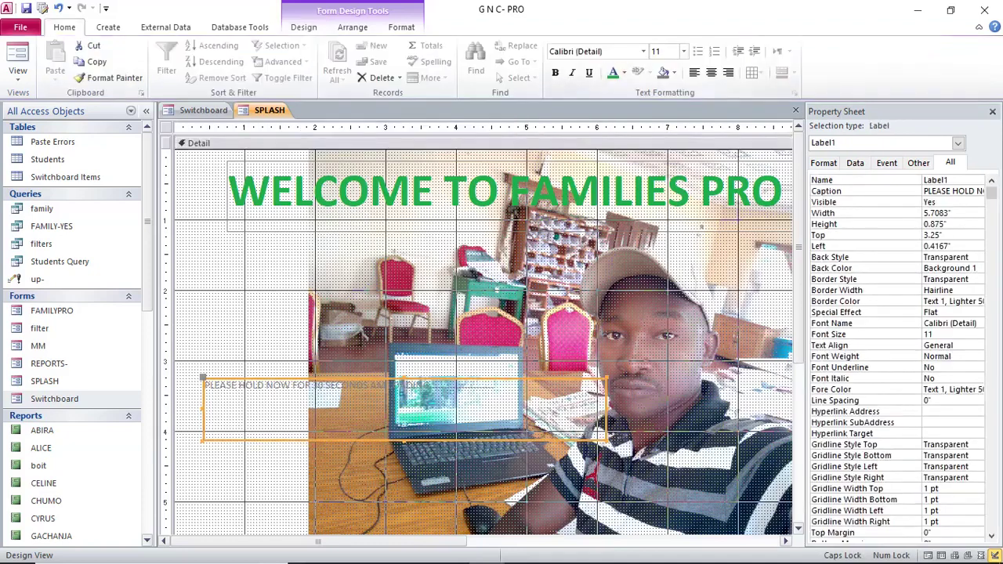
pyautogui.click(683, 51)
pyautogui.click(666, 217)
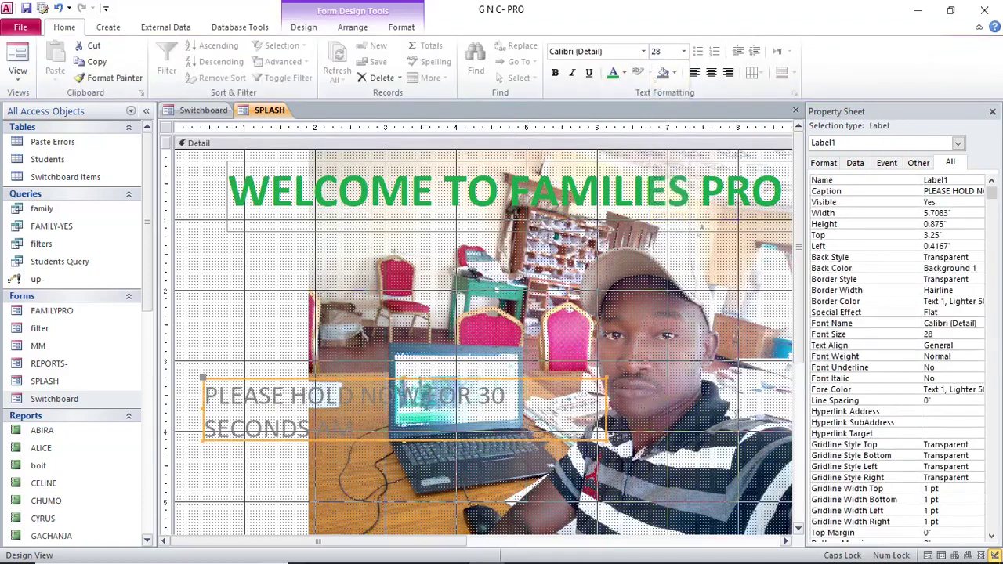
pyautogui.moveTo(606, 409); pyautogui.dragTo(785, 409)
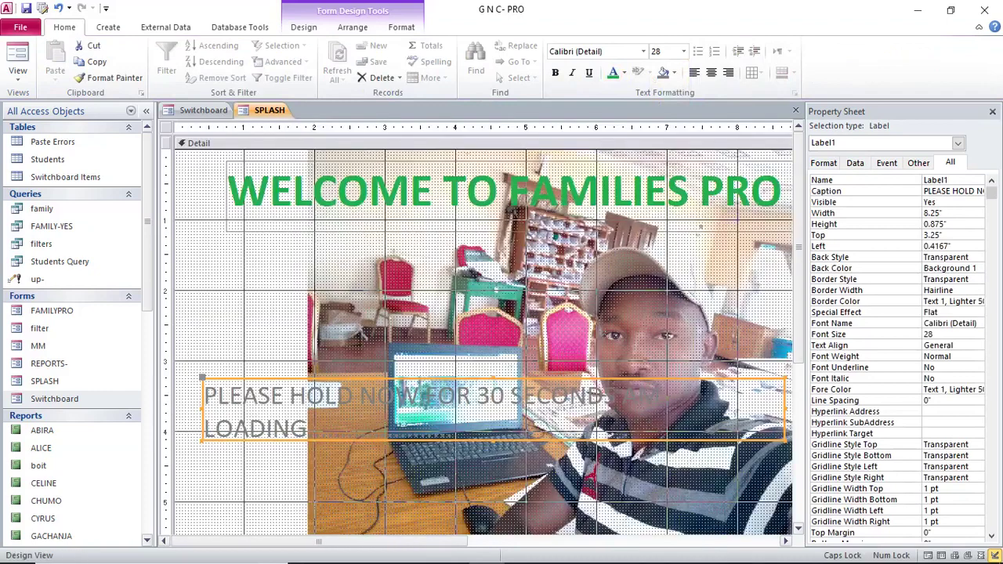
pyautogui.moveTo(202, 409); pyautogui.dragTo(174, 409)
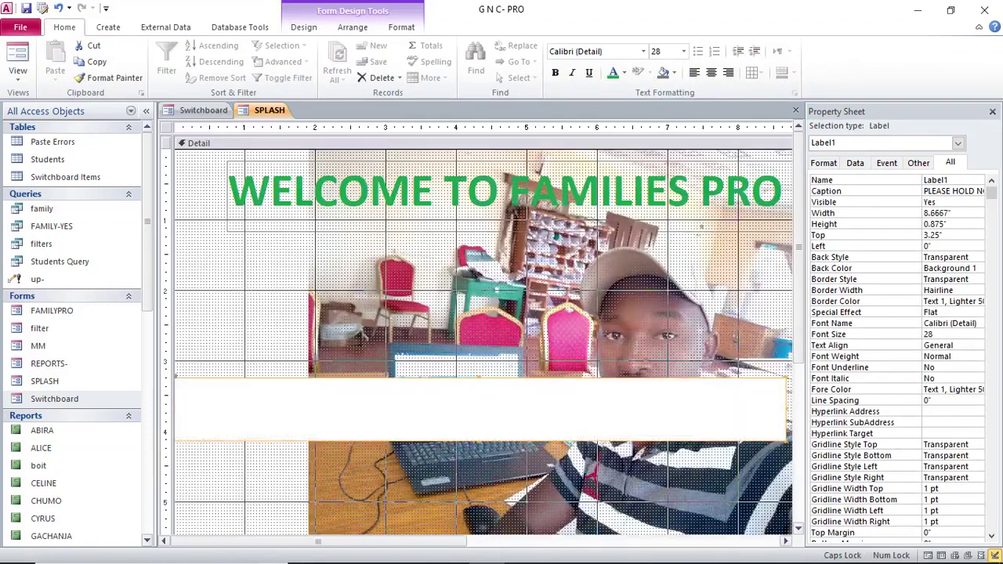
pyautogui.moveTo(786, 409); pyautogui.dragTo(831, 409)
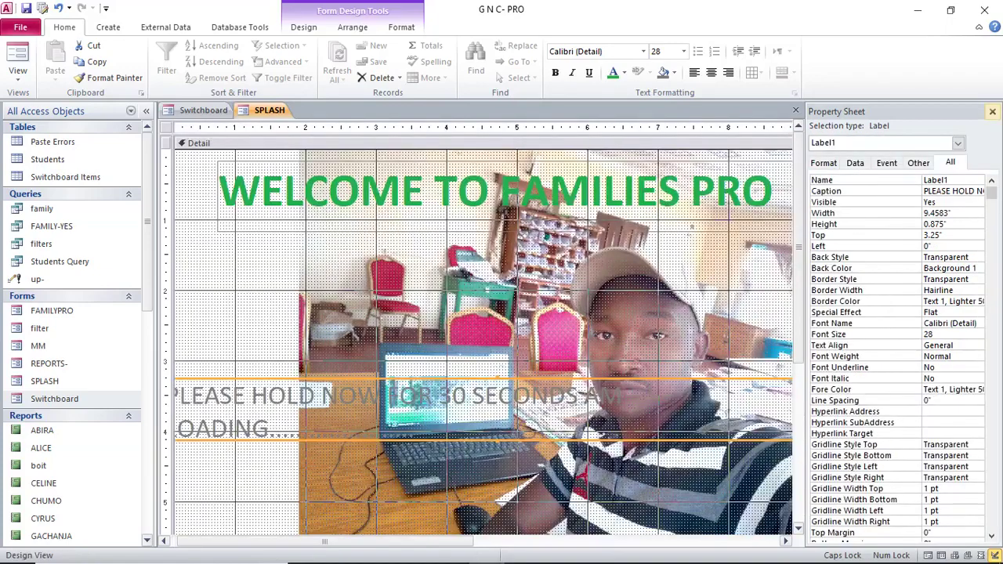
pyautogui.click(992, 111)
pyautogui.moveTo(832, 409); pyautogui.dragTo(984, 409)
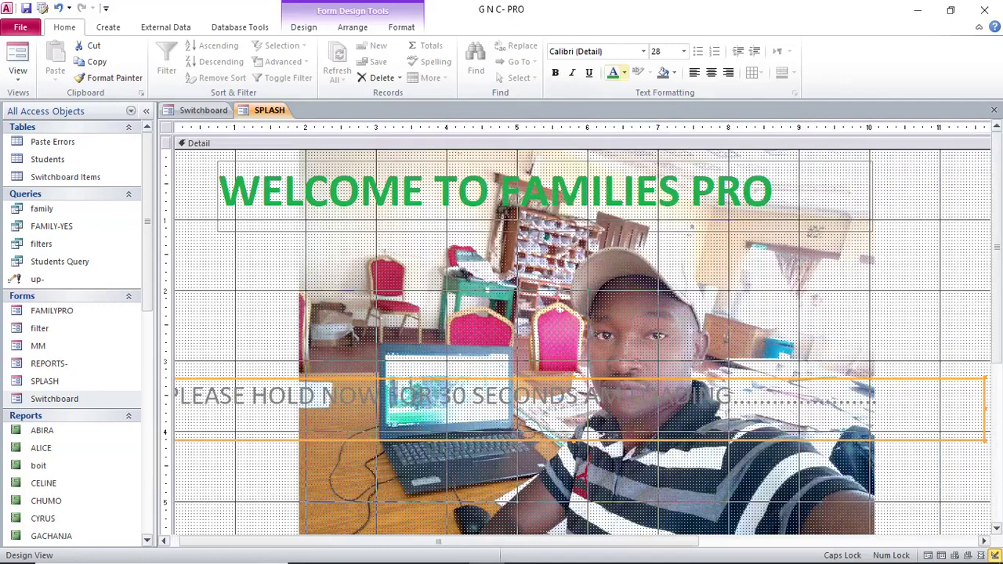
# Step: Color the loading label's text dark red and move the label slightly right and down
pyautogui.click(623, 72)
pyautogui.click(614, 188)
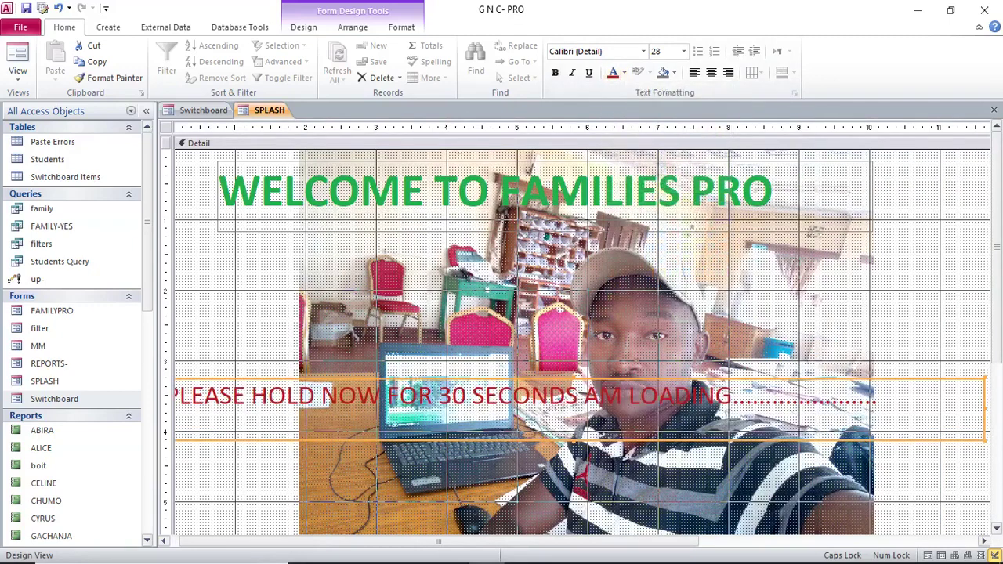
pyautogui.moveTo(613, 395); pyautogui.dragTo(676, 413)
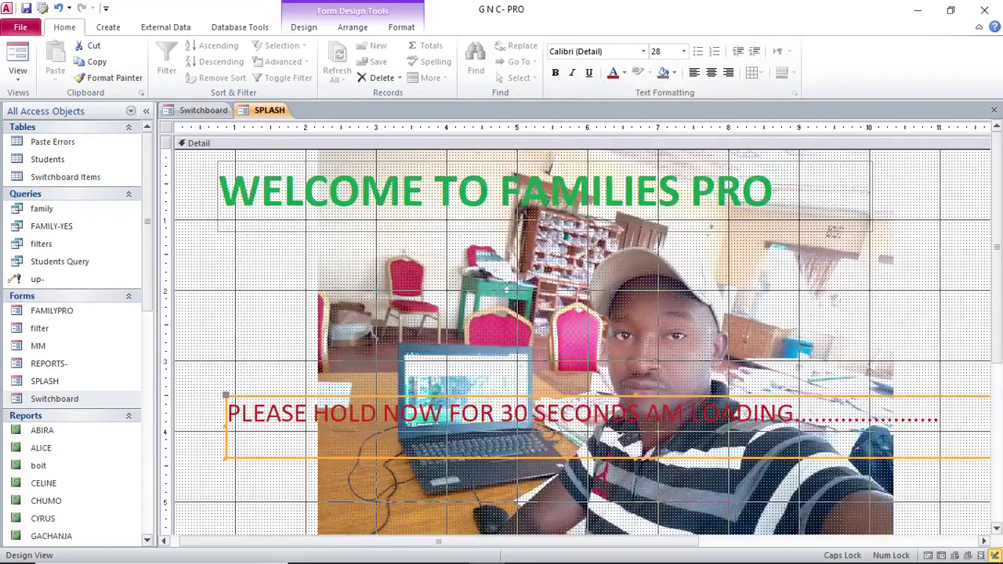
# Step: Check the loading label in Form View and return to Design View
pyautogui.click(17, 57)
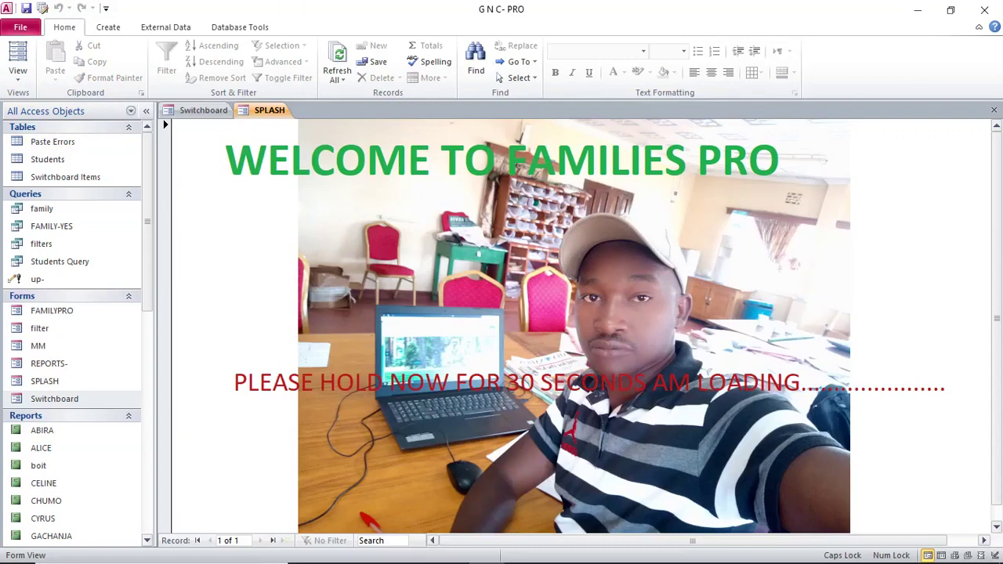
pyautogui.rightClick(445, 320)
pyautogui.click(480, 360)
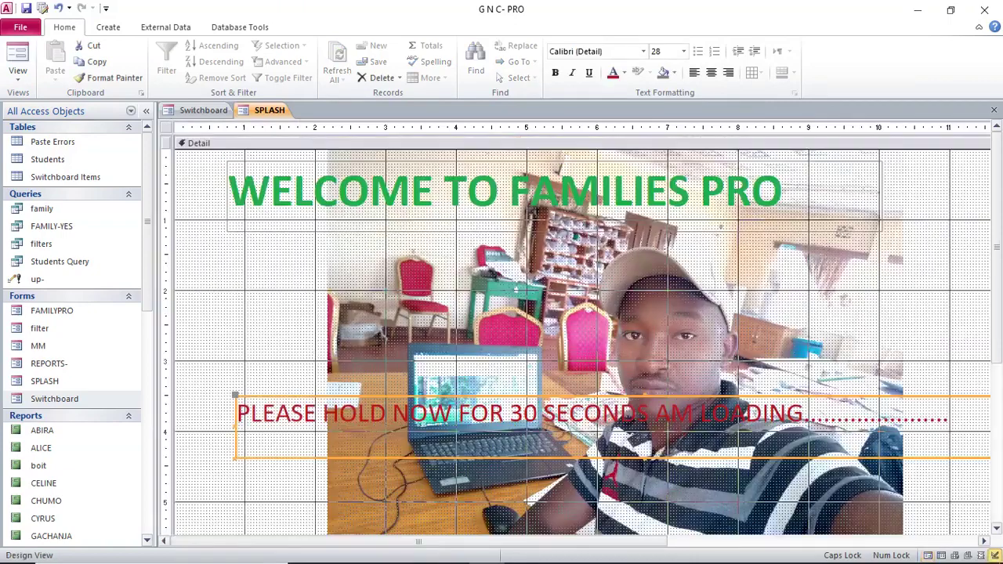
# Step: Replace the word NOW with ON in the loading label's text
pyautogui.click(453, 413)
pyautogui.press('BackSpace')
pyautogui.press('BackSpace')
pyautogui.press('BackSpace')
pyautogui.write('ON')
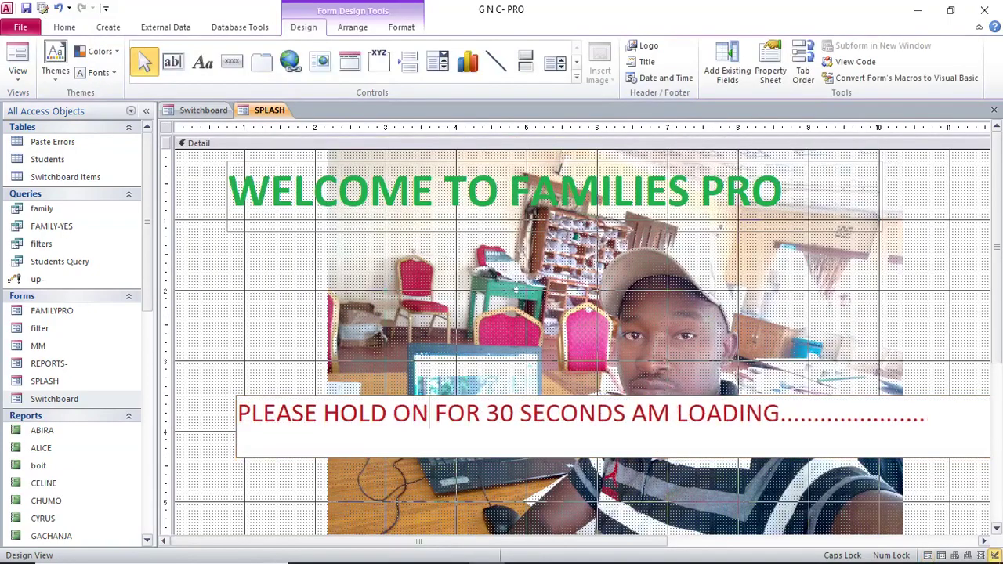
pyautogui.press('Return')
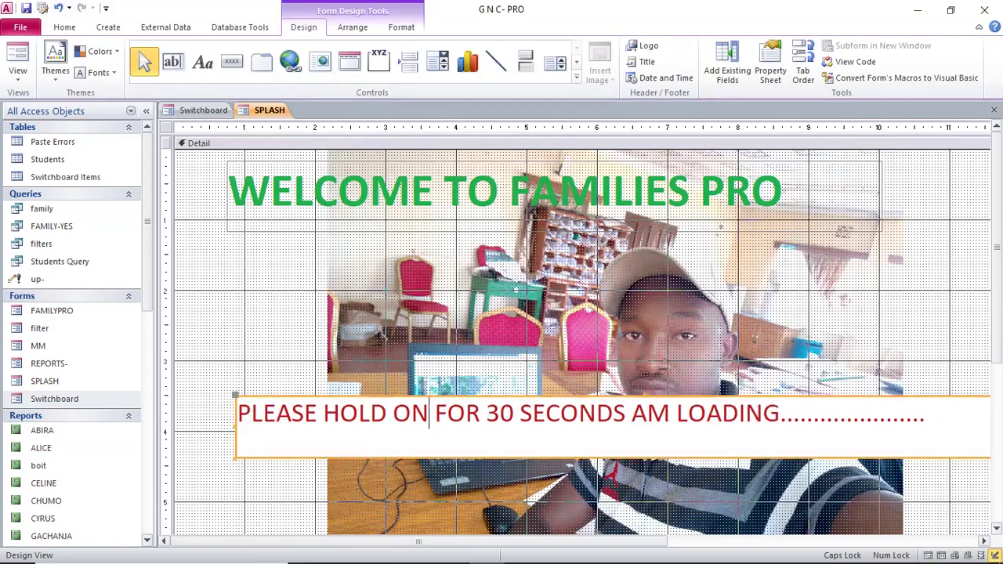
pyautogui.click(516, 289)
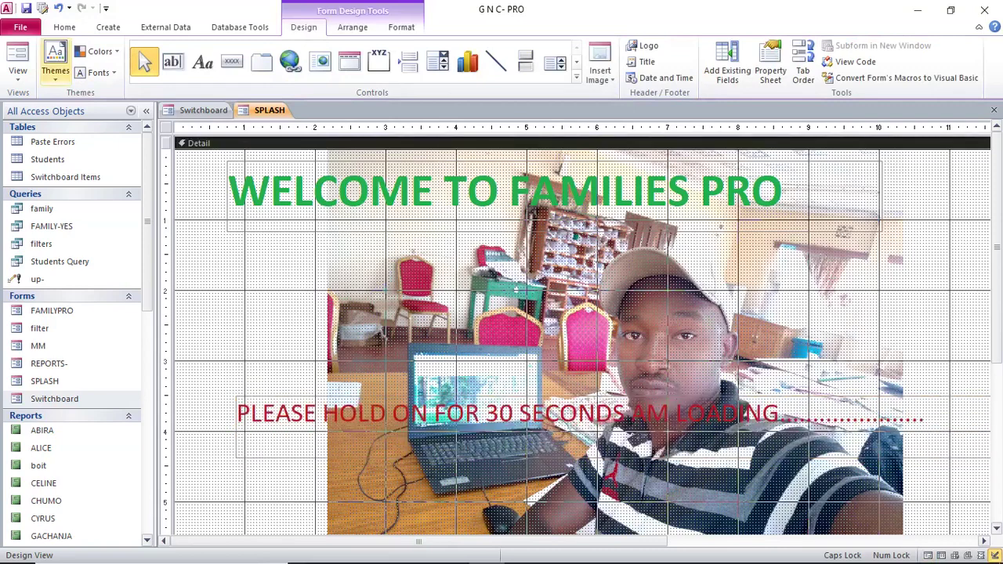
# Step: Preview the SPLASH form in Form View and close the Switchboard form
pyautogui.click(17, 63)
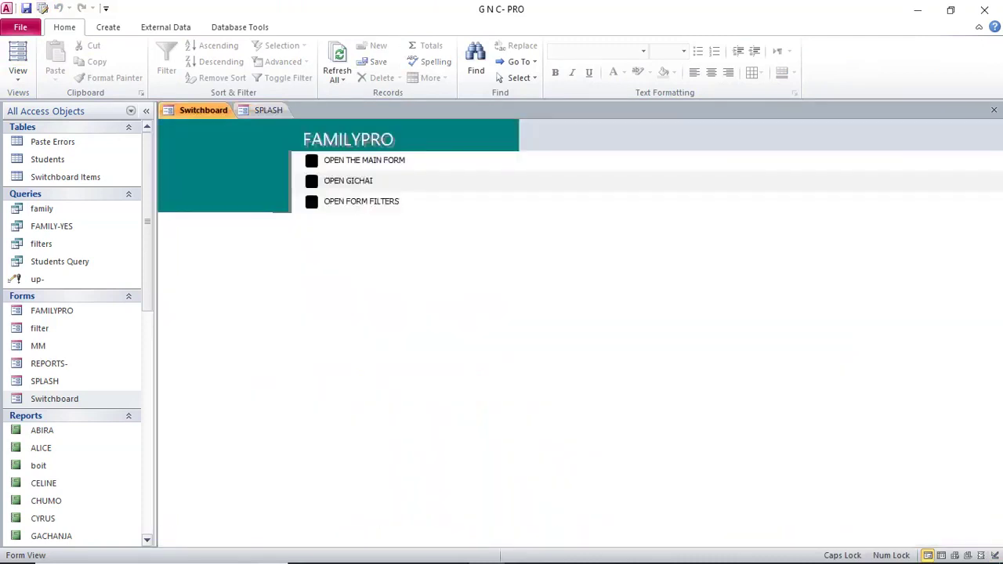
pyautogui.rightClick(193, 111)
pyautogui.click(227, 137)
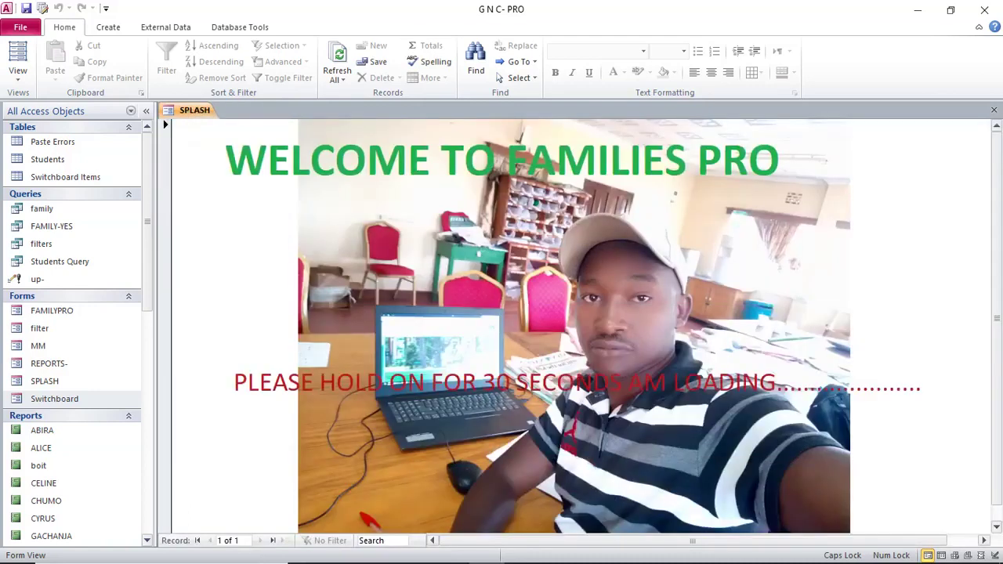
# Step: Return the SPLASH form to Design View and show the event properties of the whole form
pyautogui.rightClick(242, 238)
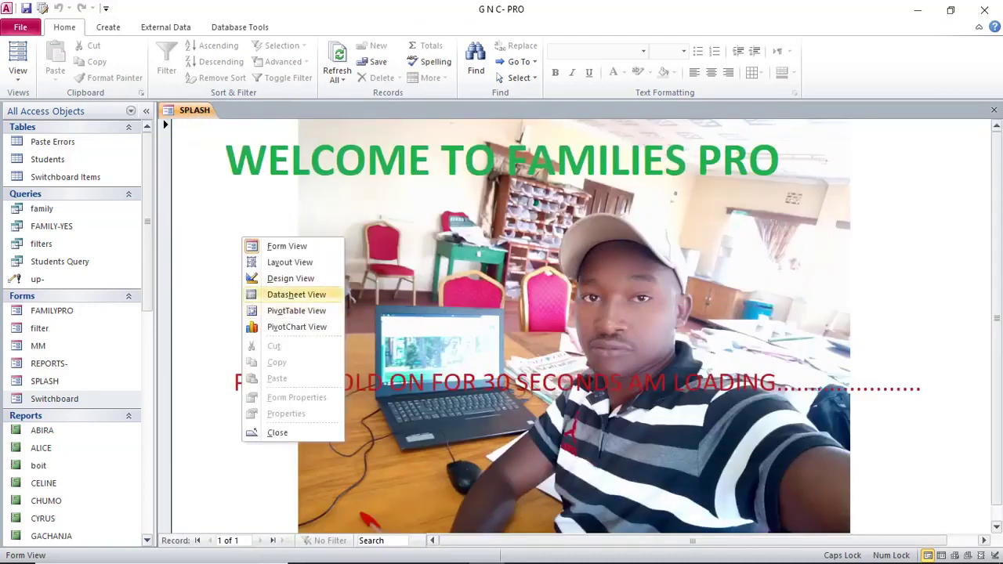
pyautogui.click(296, 294)
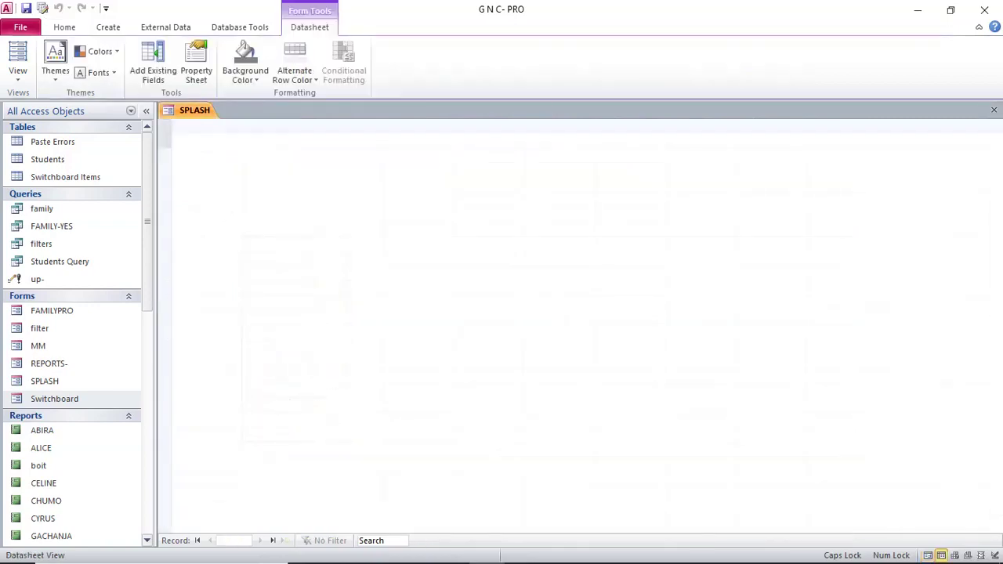
pyautogui.rightClick(196, 111)
pyautogui.click(250, 206)
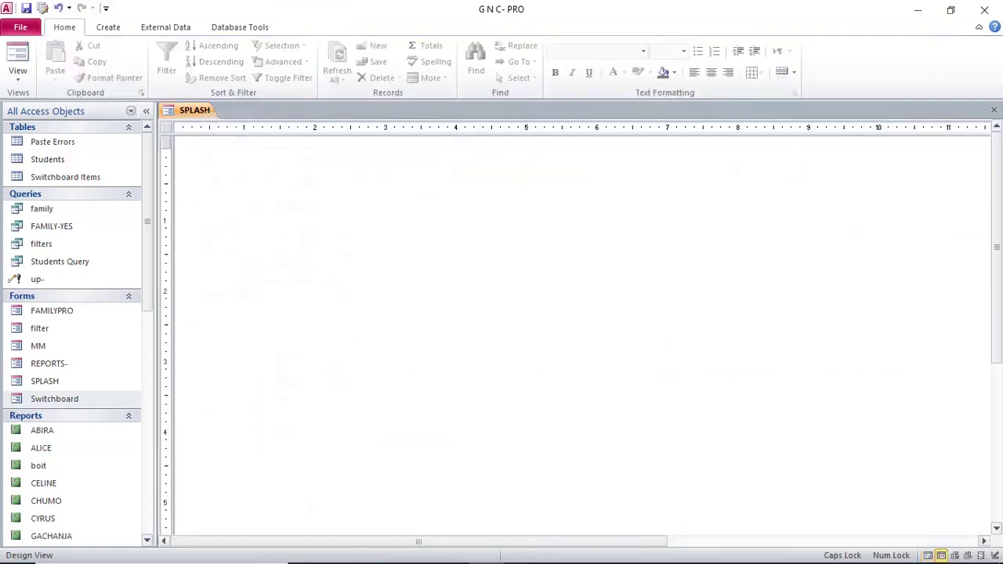
pyautogui.click(770, 66)
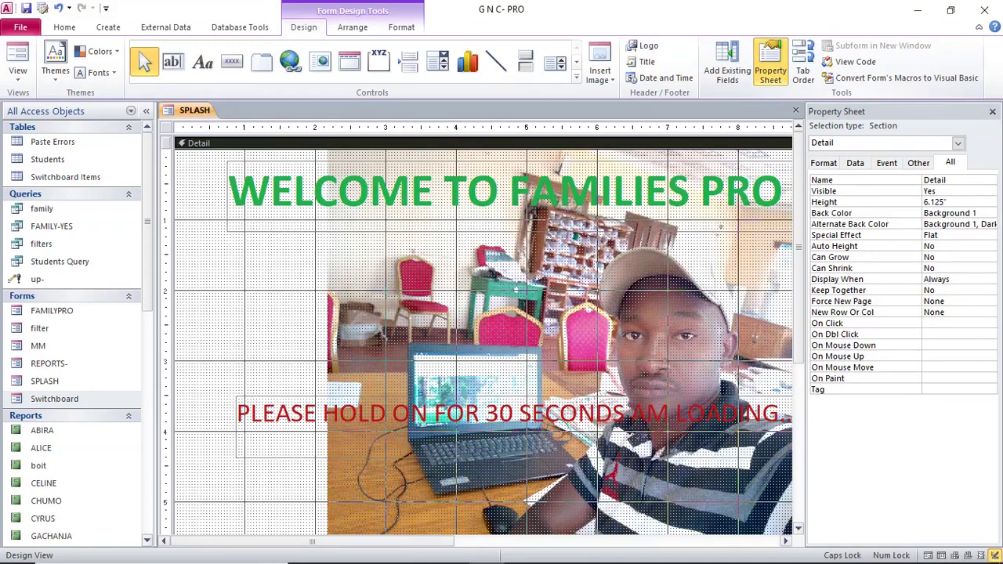
pyautogui.rightClick(797, 20)
pyautogui.click(958, 143)
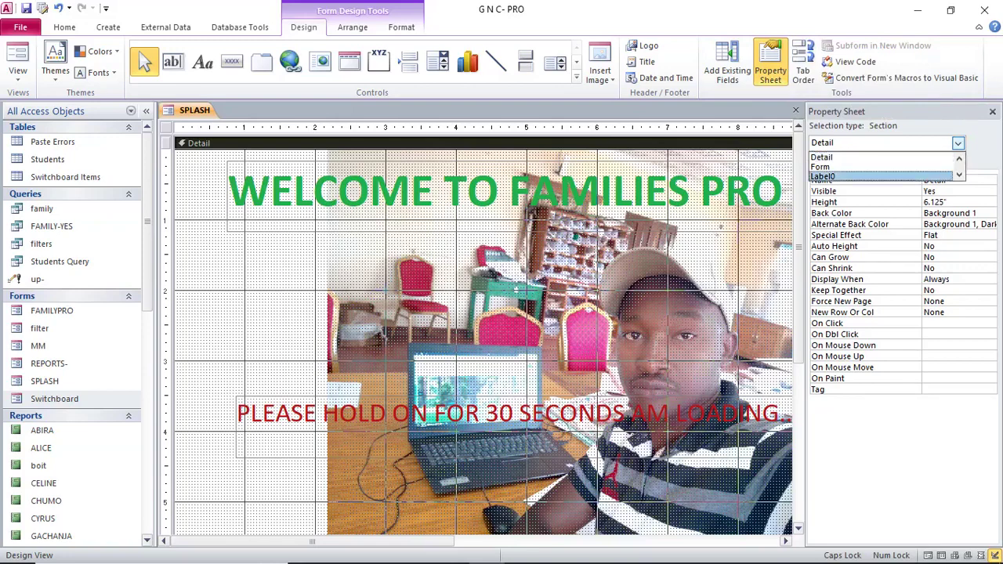
pyautogui.click(862, 166)
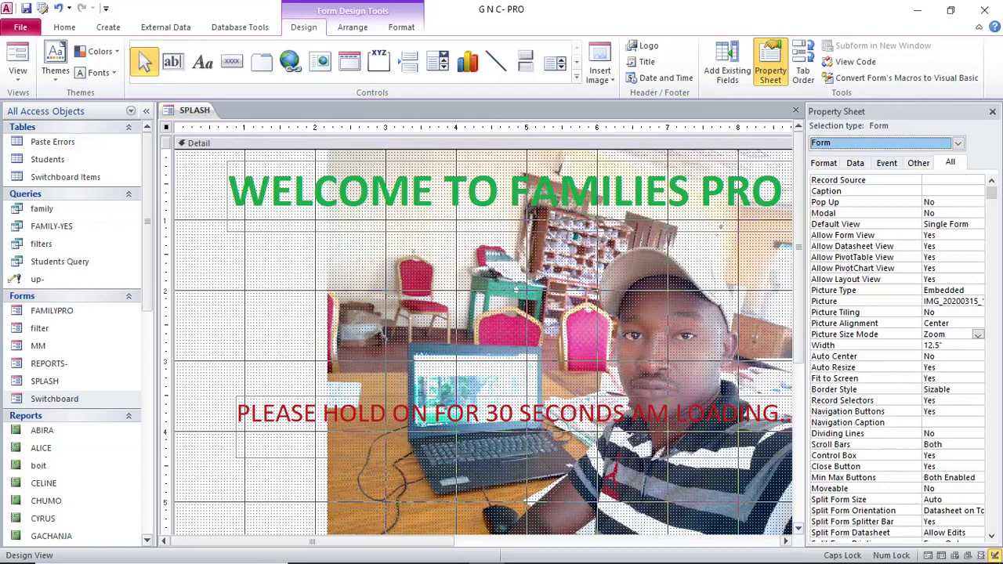
pyautogui.click(886, 162)
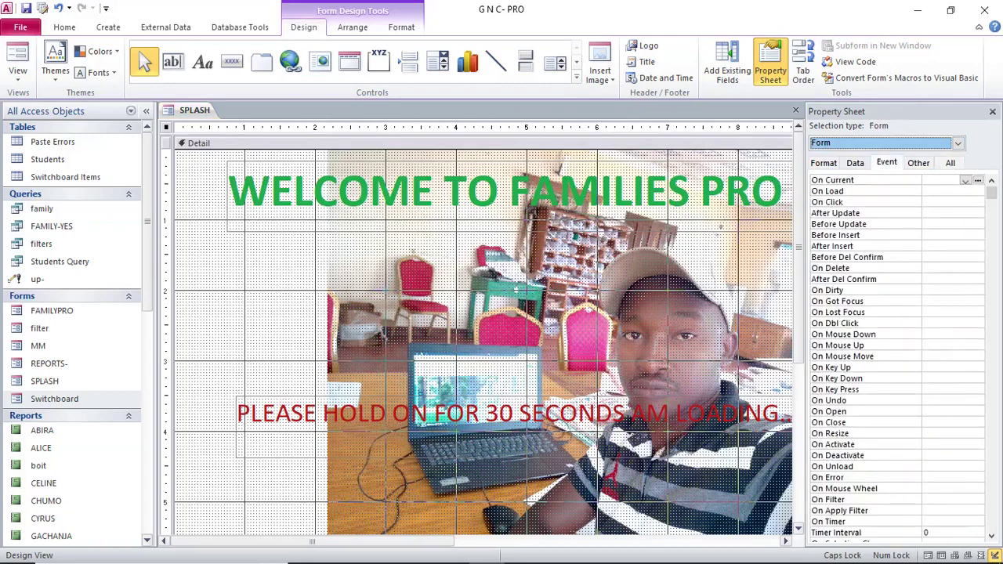
# Step: Set the form's On Timer event to [Event Procedure] and its Timer Interval to 3000 milliseconds
pyautogui.click(940, 521)
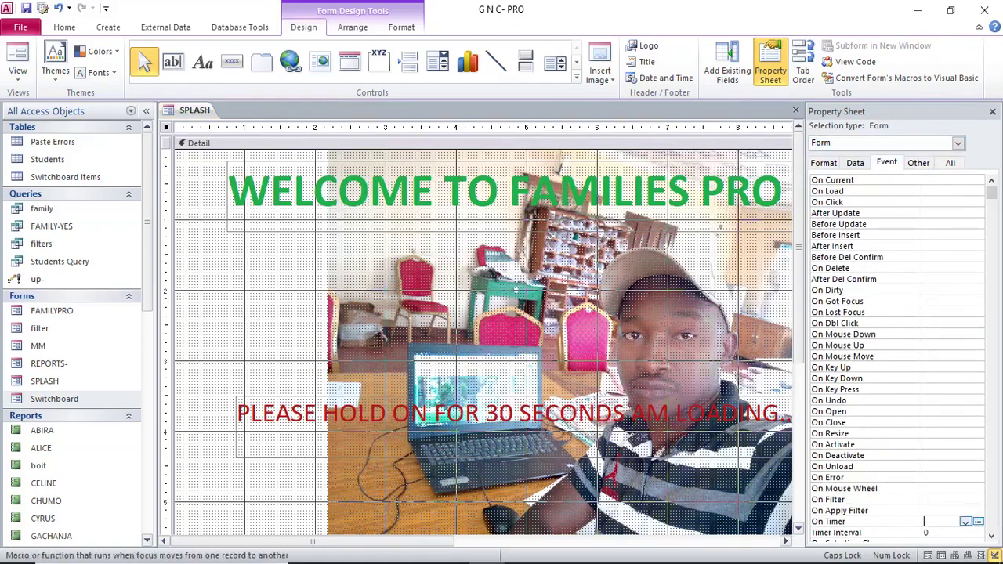
pyautogui.moveTo(991, 192); pyautogui.dragTo(991, 327)
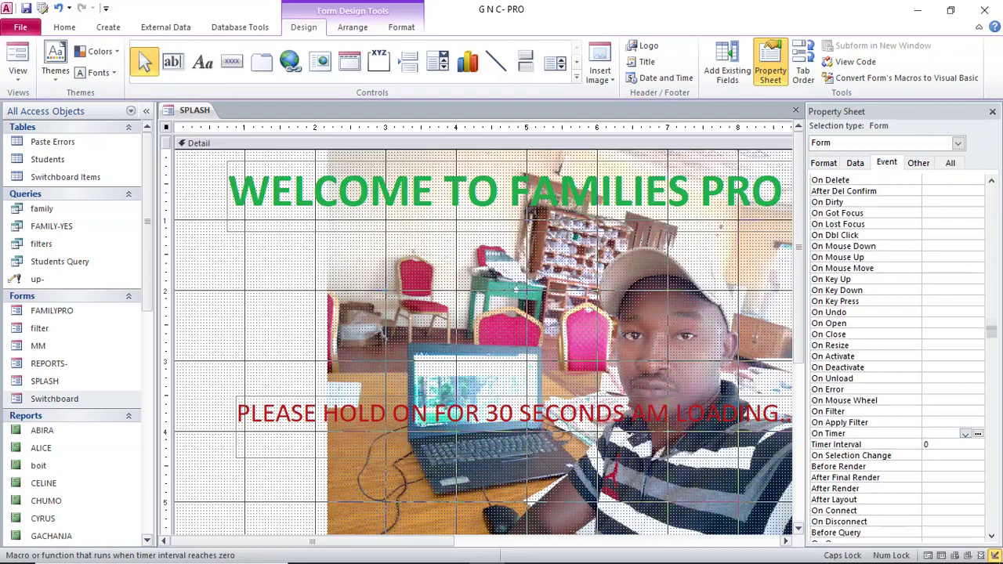
pyautogui.moveTo(805, 329); pyautogui.dragTo(596, 329)
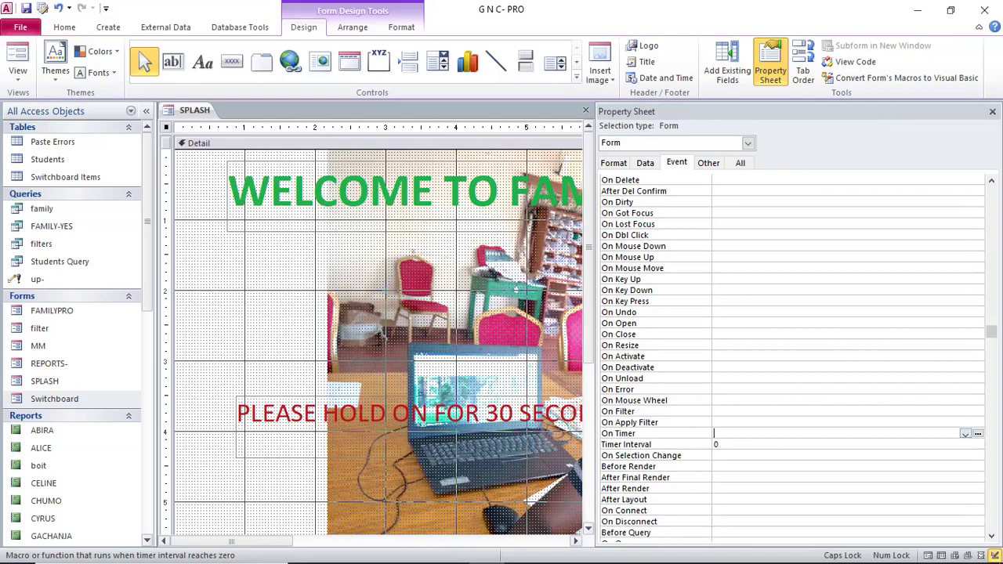
pyautogui.click(967, 434)
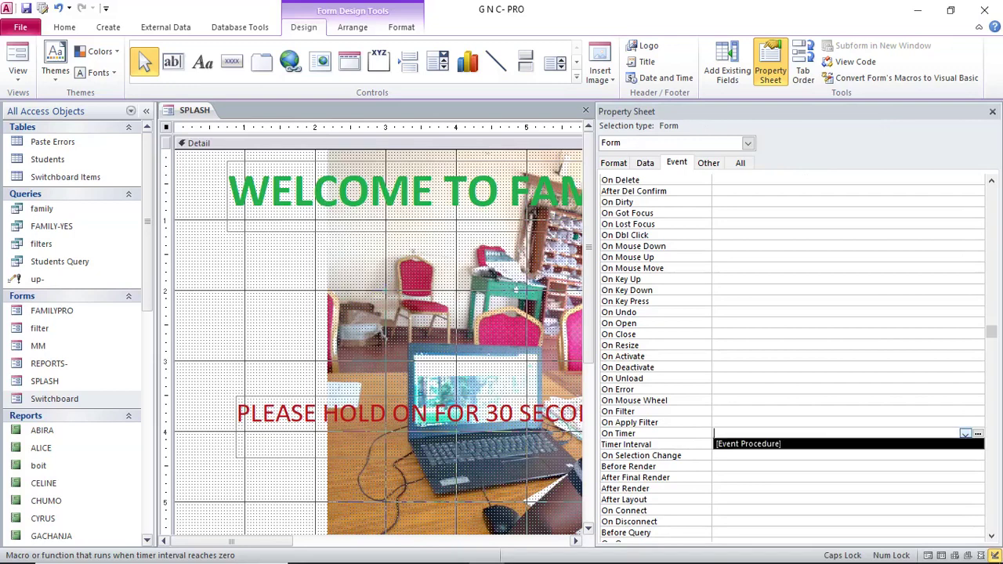
pyautogui.click(748, 444)
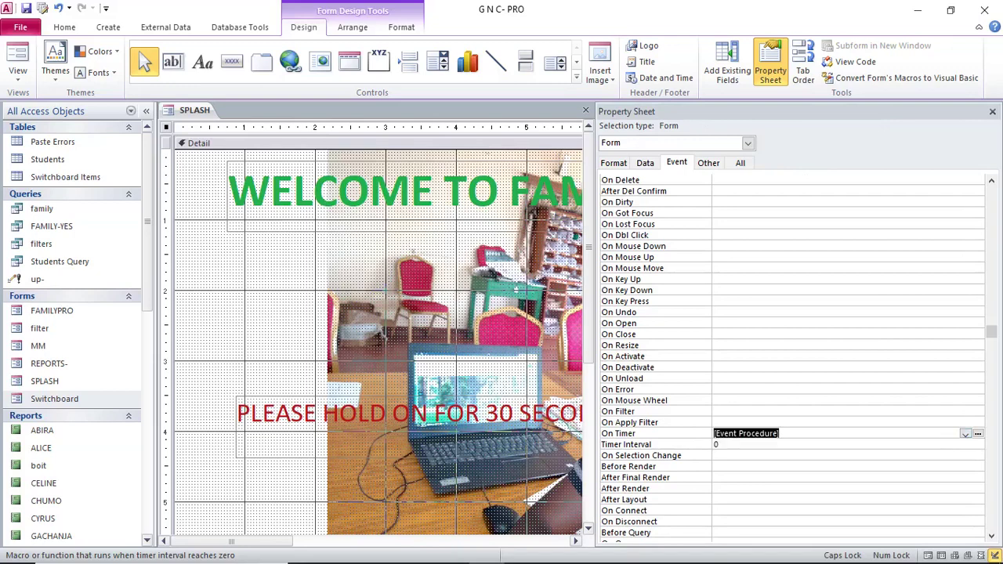
pyautogui.press('Return')
pyautogui.write('300')
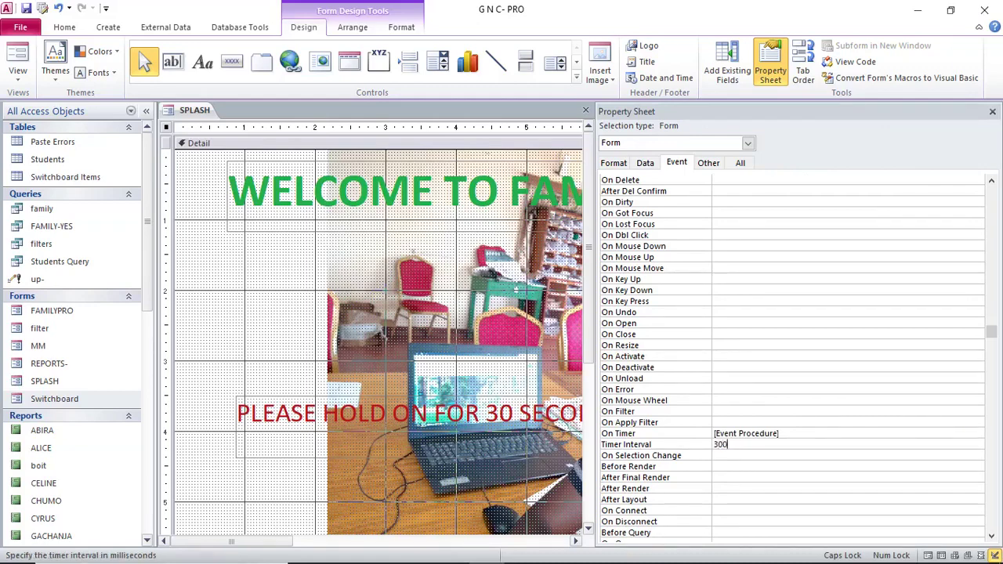
pyautogui.write('0')
# Step: Open the code for the SPLASH form's On Timer event and add the statement DoCmd.Close to Form_Timer
pyautogui.click(780, 433)
pyautogui.click(978, 434)
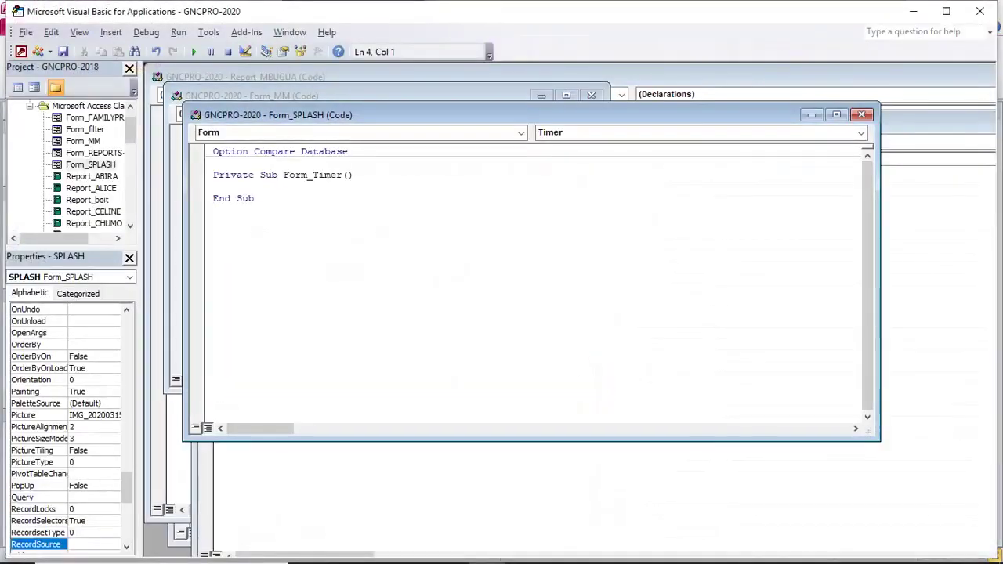
pyautogui.moveTo(486, 549)
pyautogui.write('DOCMD')
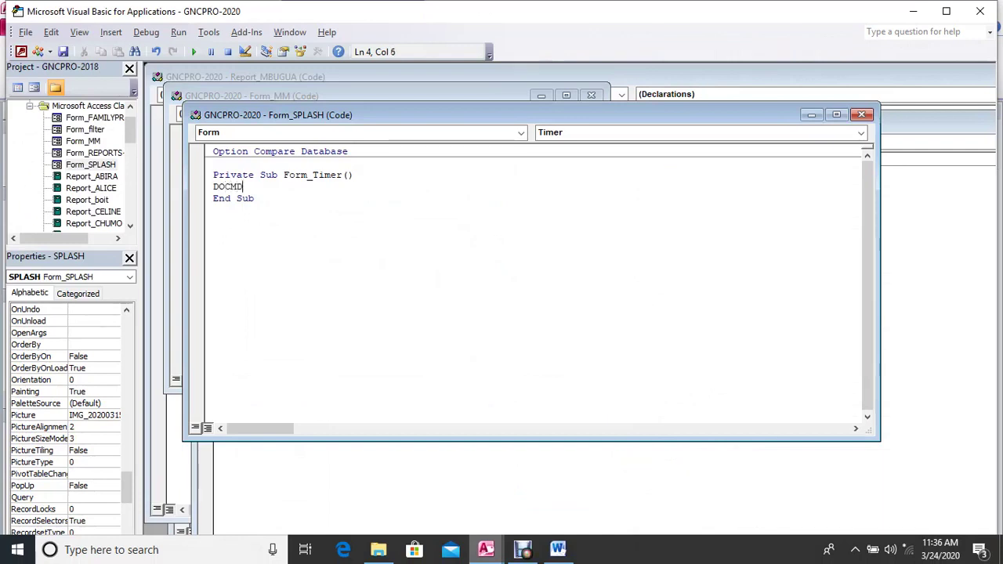
pyautogui.write('.CLOSE')
pyautogui.press('Return')
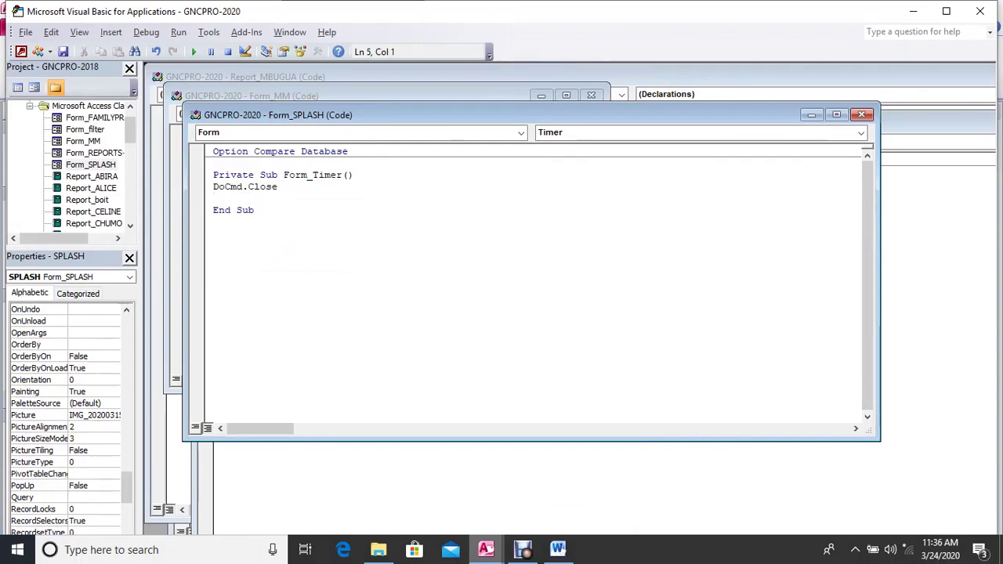
# Step: Add the statement DoCmd.OpenForm "Switchboard" below DoCmd.Close in the Form_Timer procedure
pyautogui.write('DOCMD.')
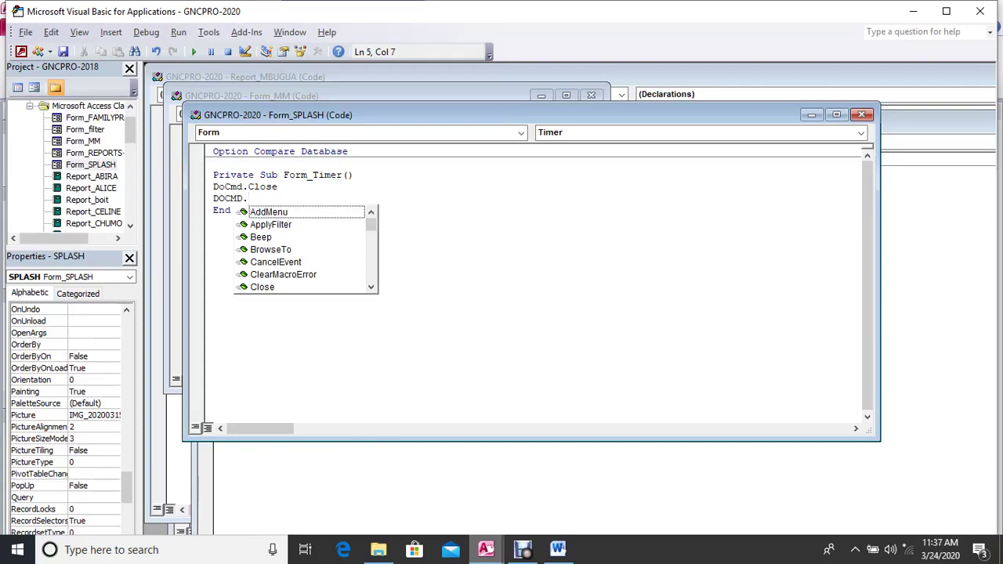
pyautogui.write('OPENFORM')
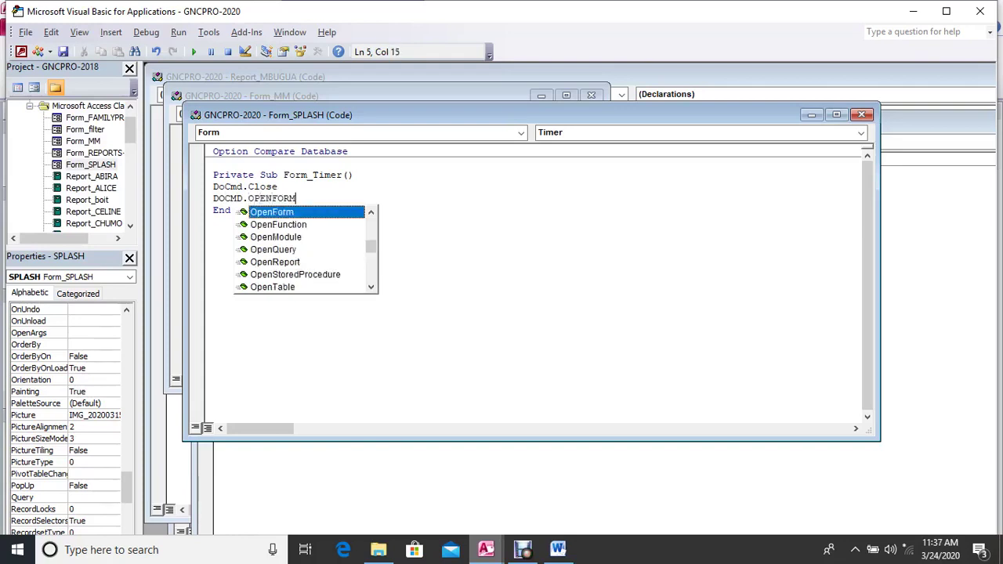
pyautogui.write(' ""')
pyautogui.press('Left')
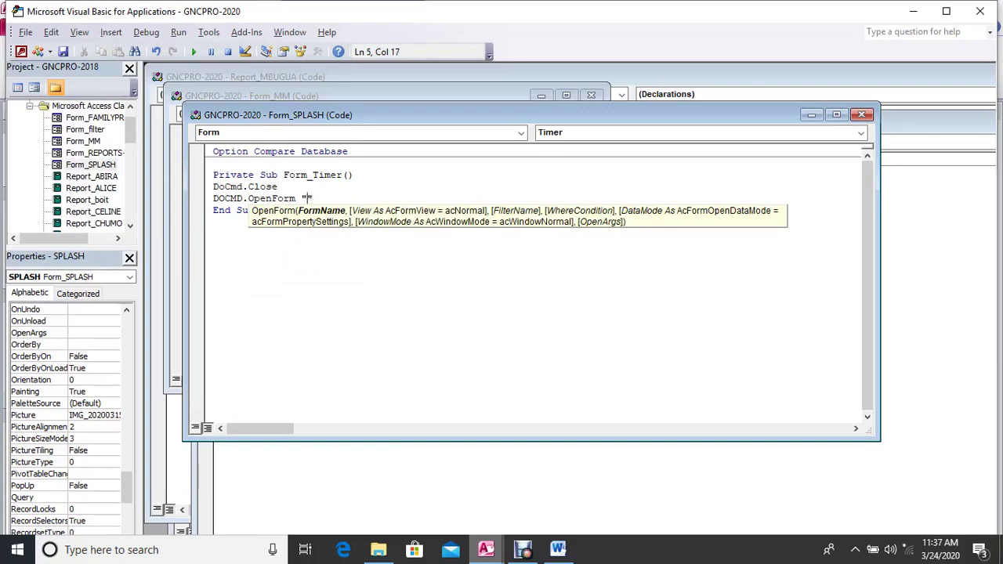
pyautogui.write('Switchboard')
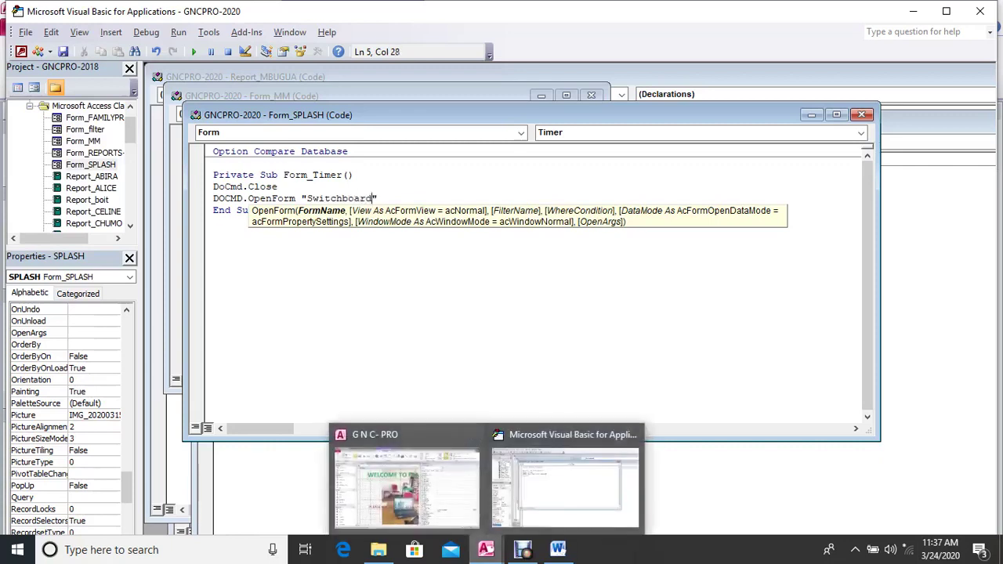
pyautogui.click(214, 222)
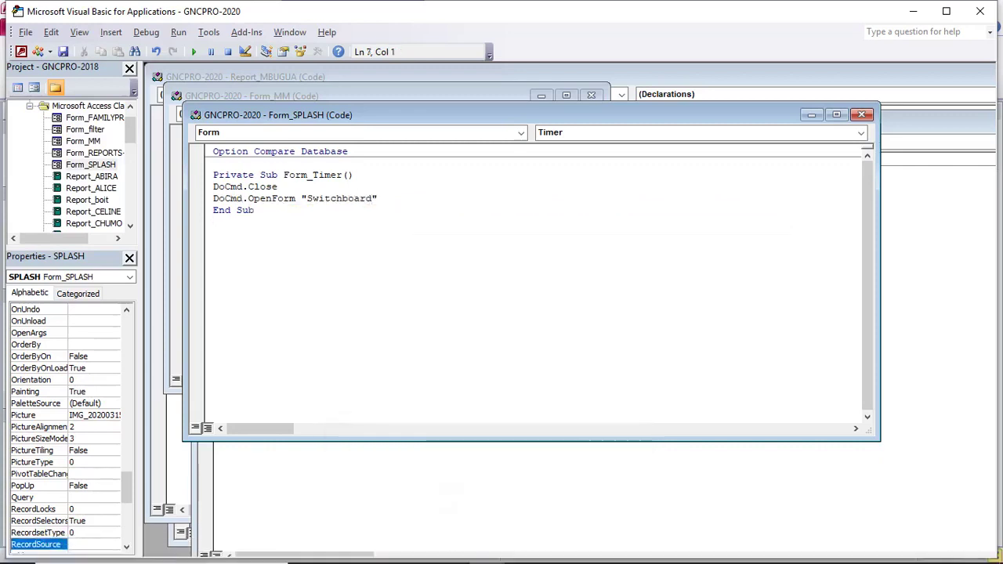
pyautogui.click(377, 198)
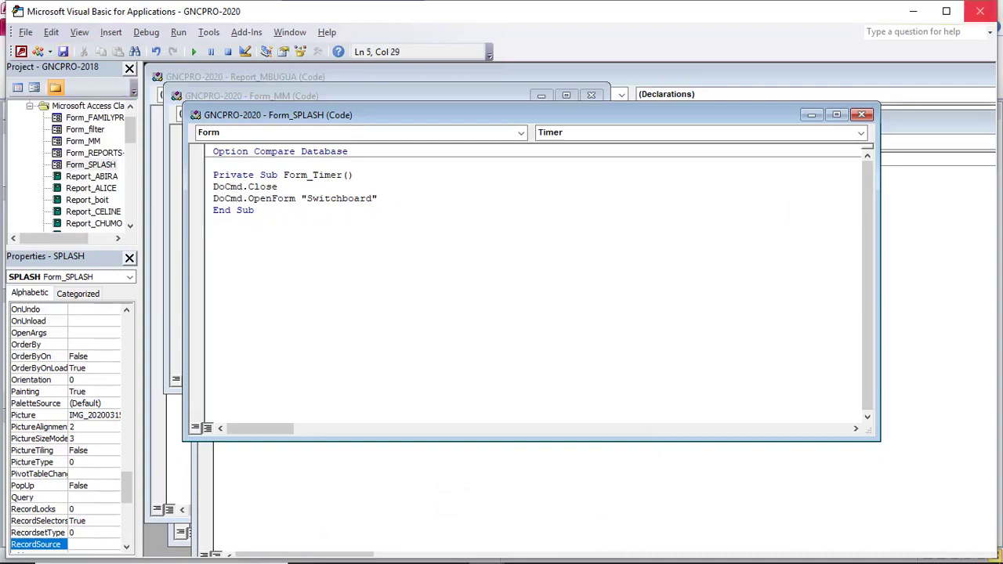
# Step: Close the code editor and property sheet, and run the SPLASH form twice to test its timer
pyautogui.click(979, 11)
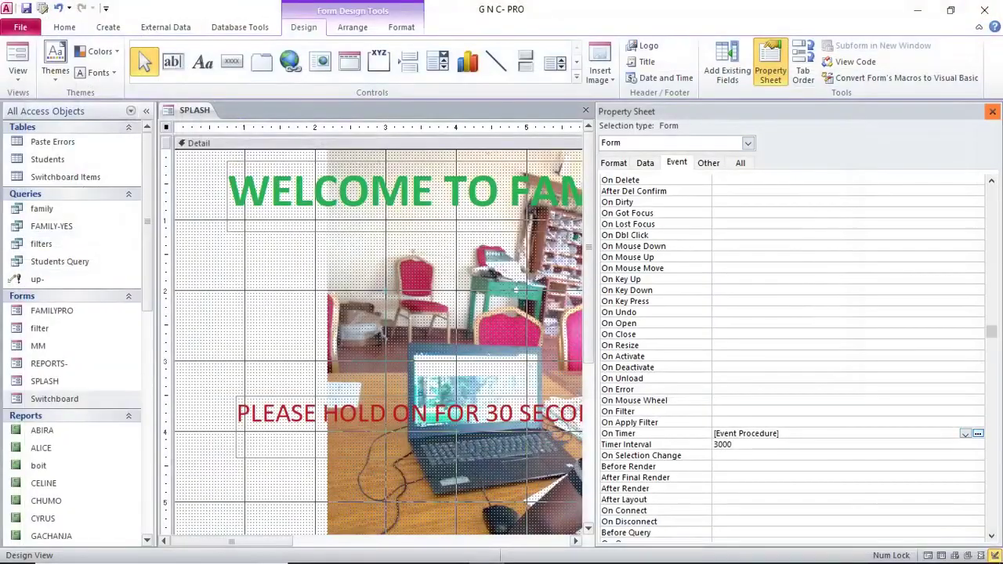
pyautogui.click(993, 111)
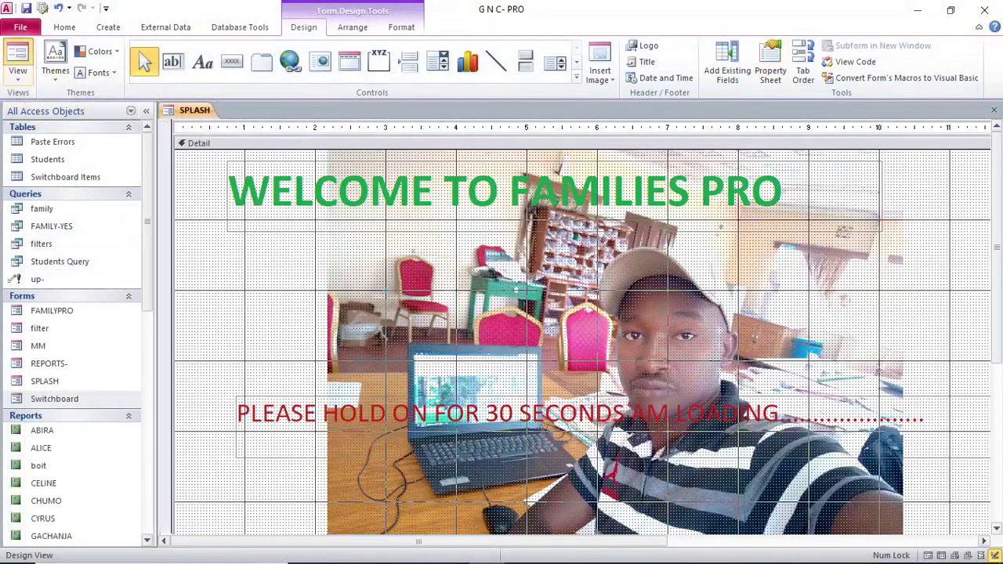
pyautogui.click(17, 56)
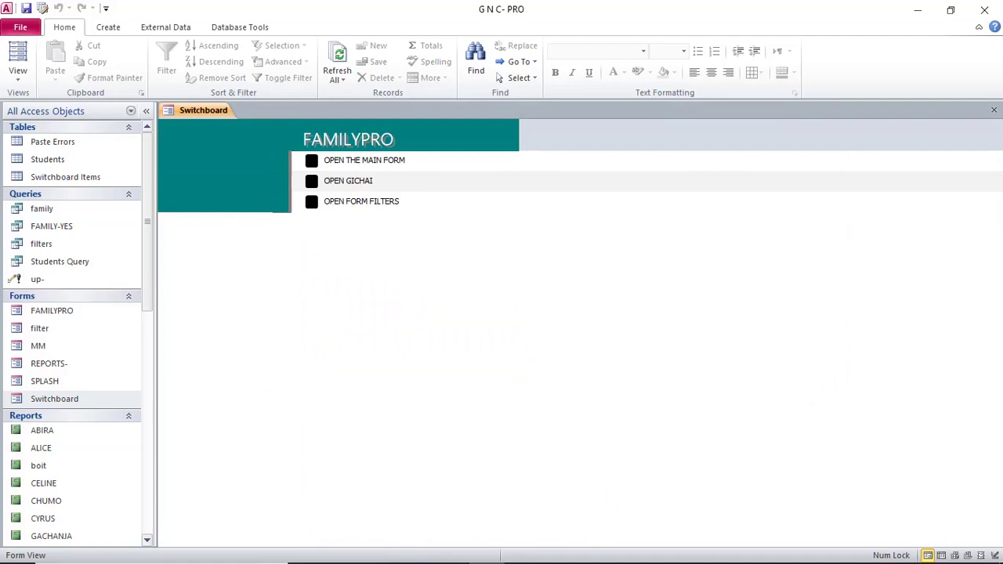
pyautogui.doubleClick(47, 382)
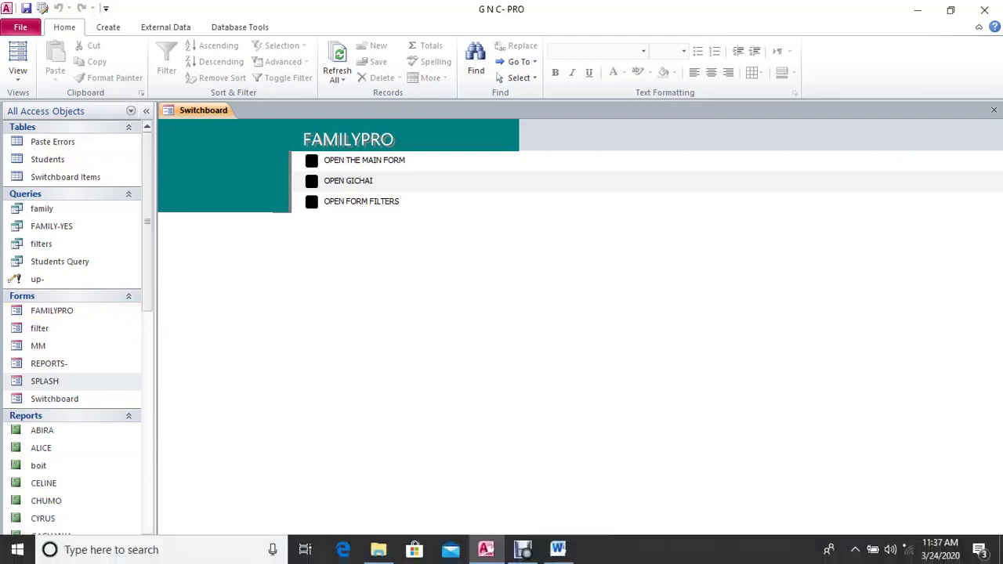
# Step: Switch to the Word document, review the objectives for the switchboard, splash form and project setup, and return to Access
pyautogui.click(558, 549)
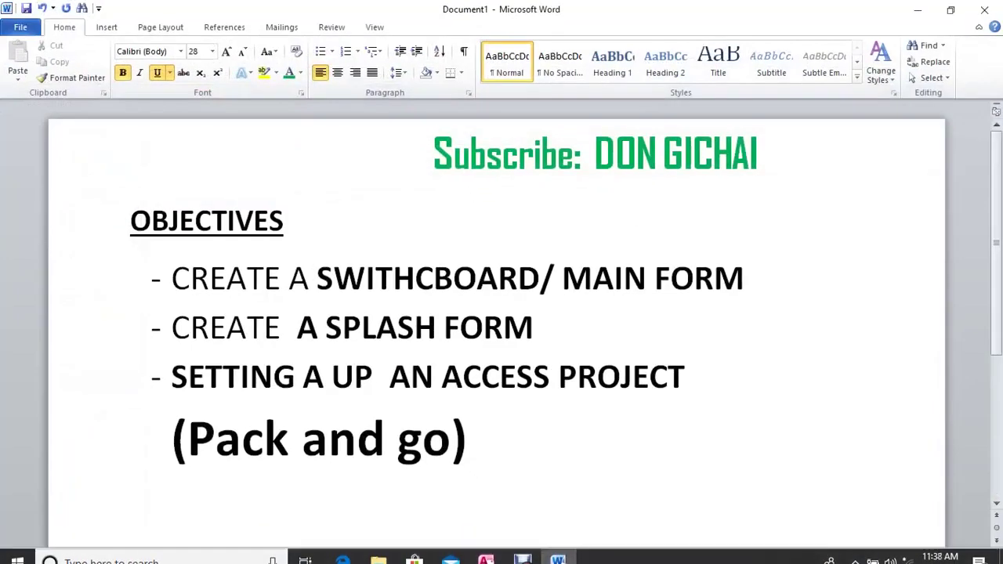
pyautogui.moveTo(744, 279); pyautogui.dragTo(317, 279)
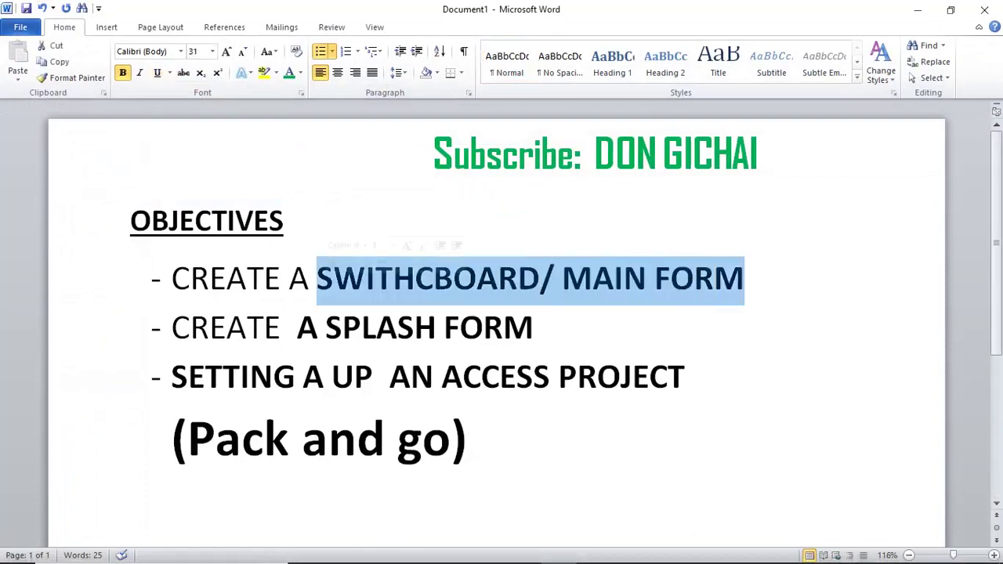
pyautogui.click(326, 327)
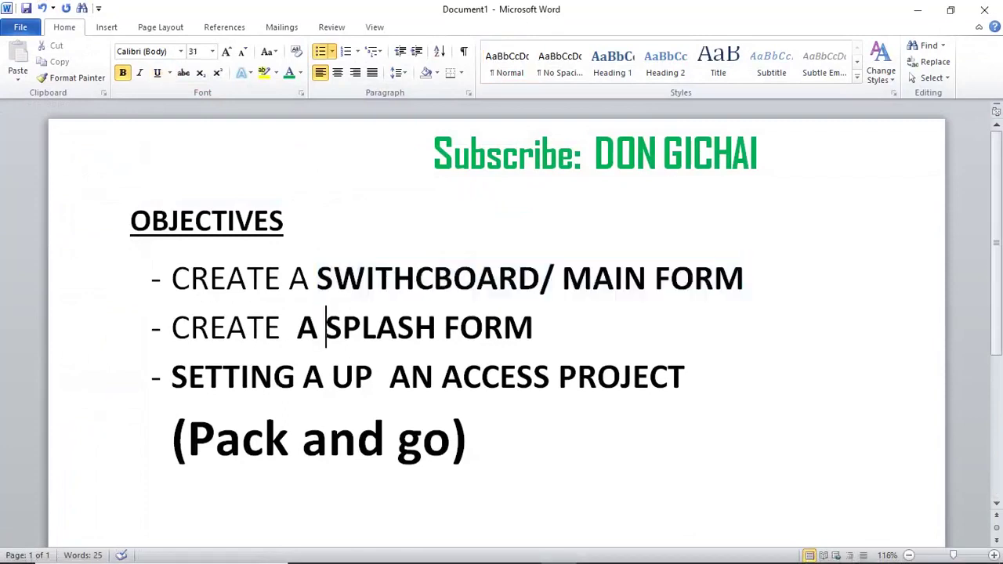
pyautogui.moveTo(534, 327); pyautogui.dragTo(297, 328)
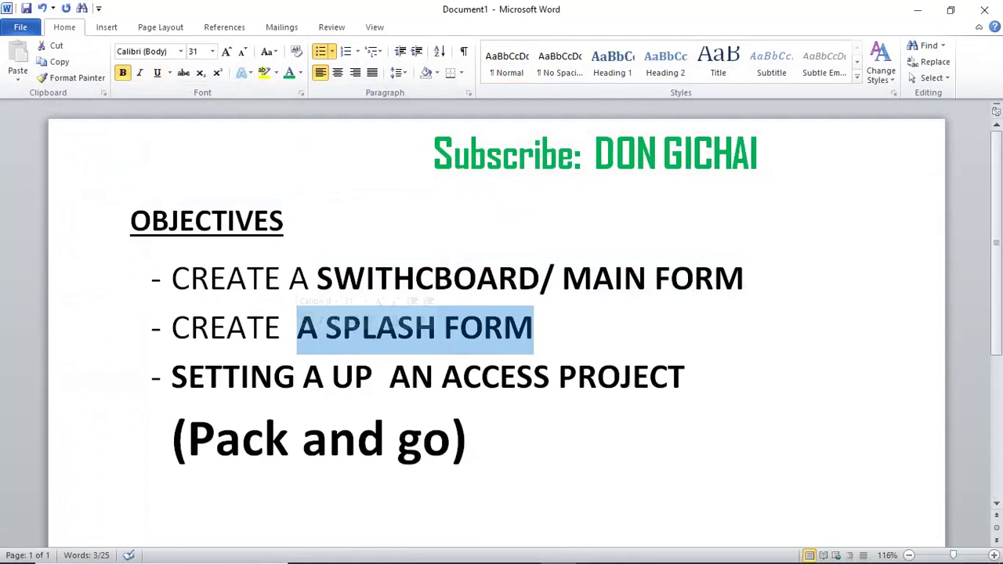
pyautogui.click(172, 377)
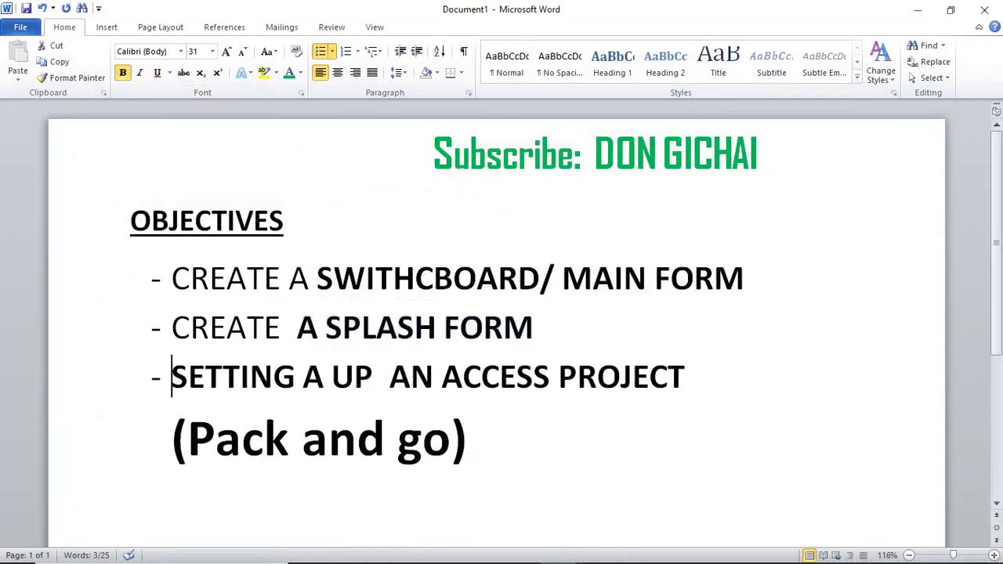
pyautogui.moveTo(467, 439); pyautogui.dragTo(172, 439)
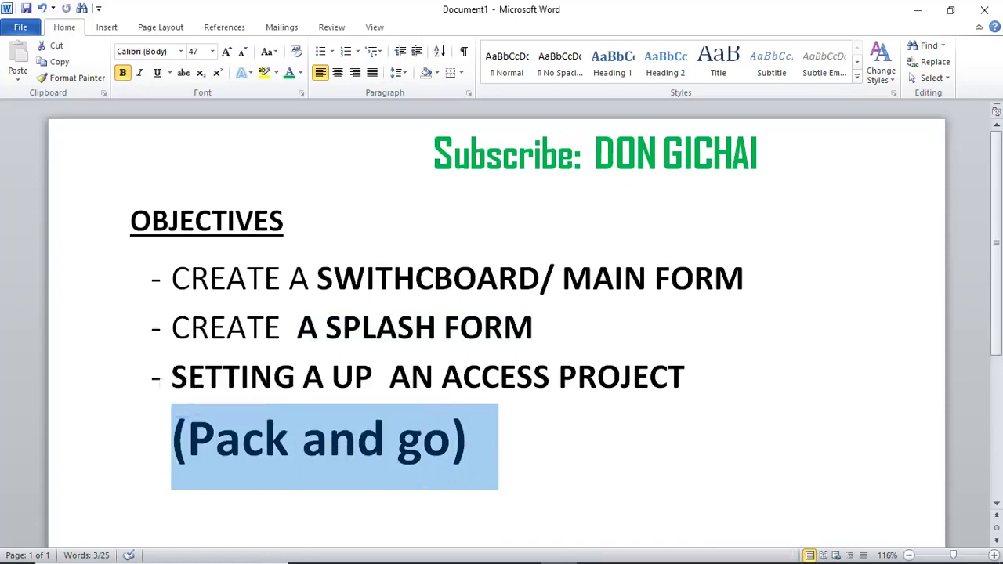
pyautogui.click(620, 376)
pyautogui.tripleClick(620, 376)
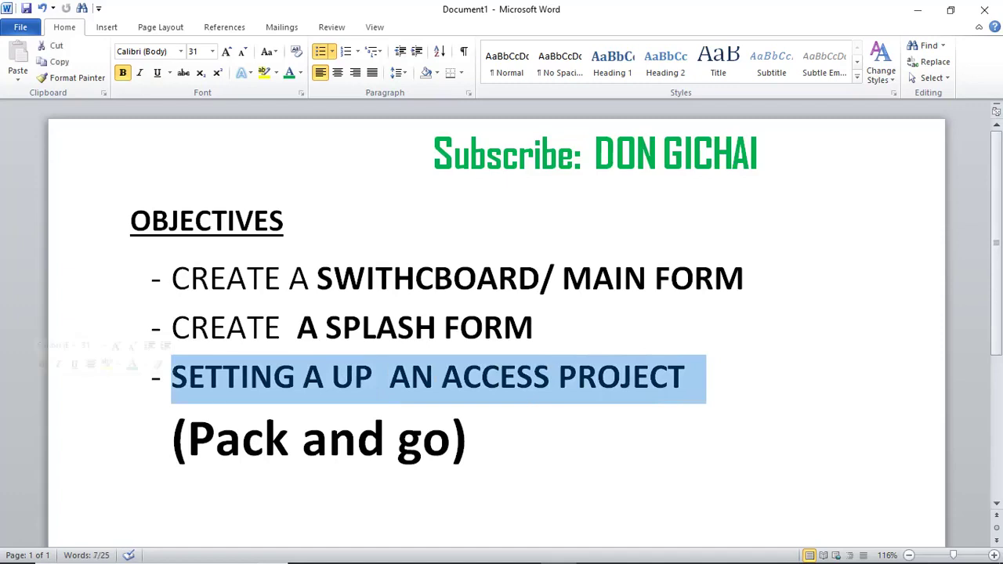
pyautogui.click(533, 327)
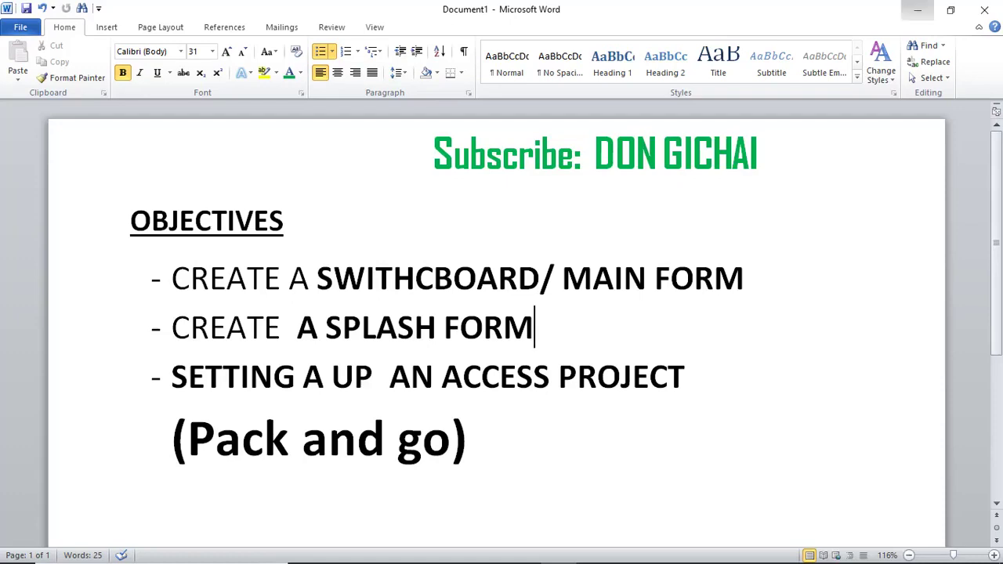
pyautogui.click(918, 9)
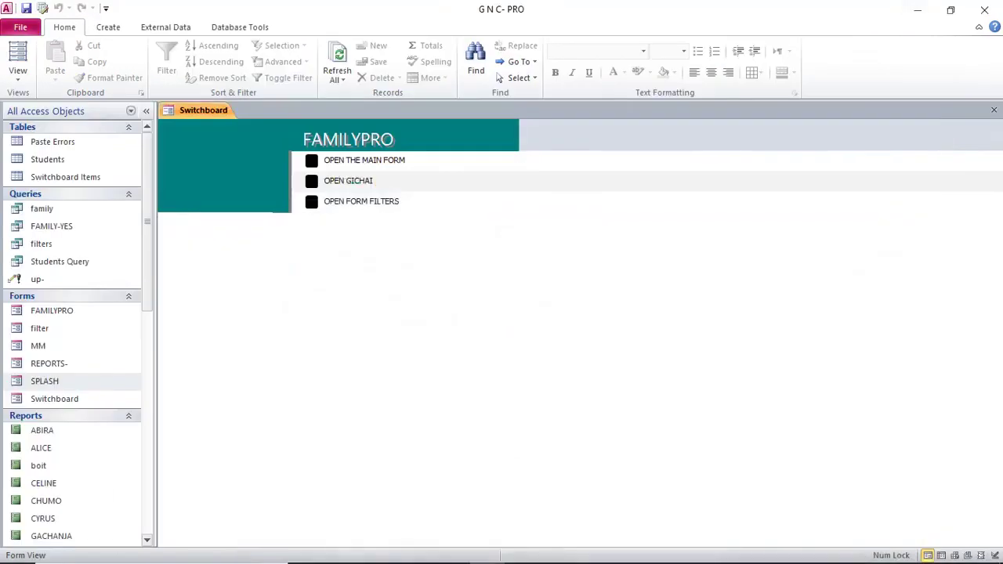
# Step: Set the application title to FAMILIES PRO 2020 in the Access options for the current database
pyautogui.click(20, 27)
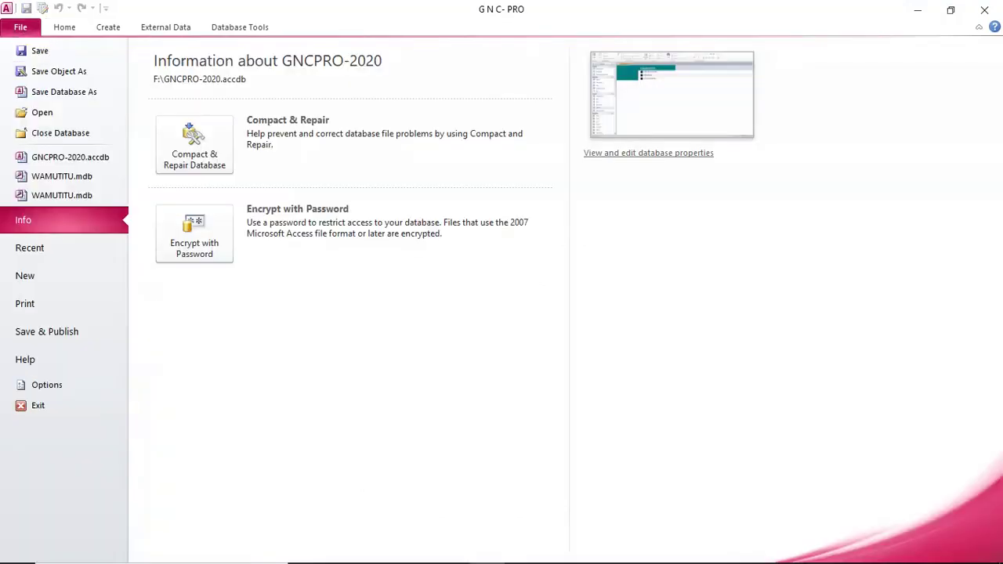
pyautogui.click(35, 384)
pyautogui.moveTo(430, 16); pyautogui.dragTo(424, 69)
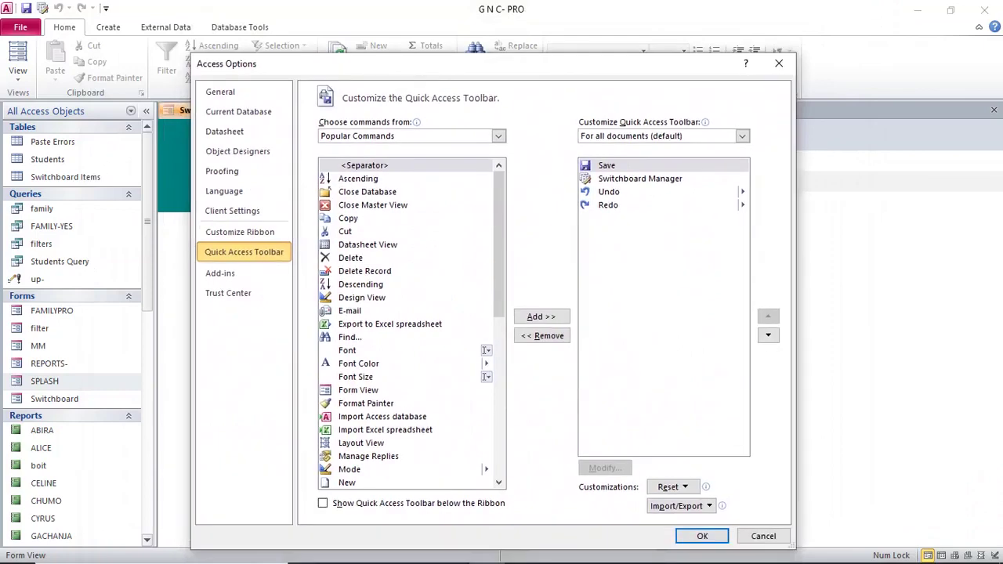
pyautogui.click(238, 111)
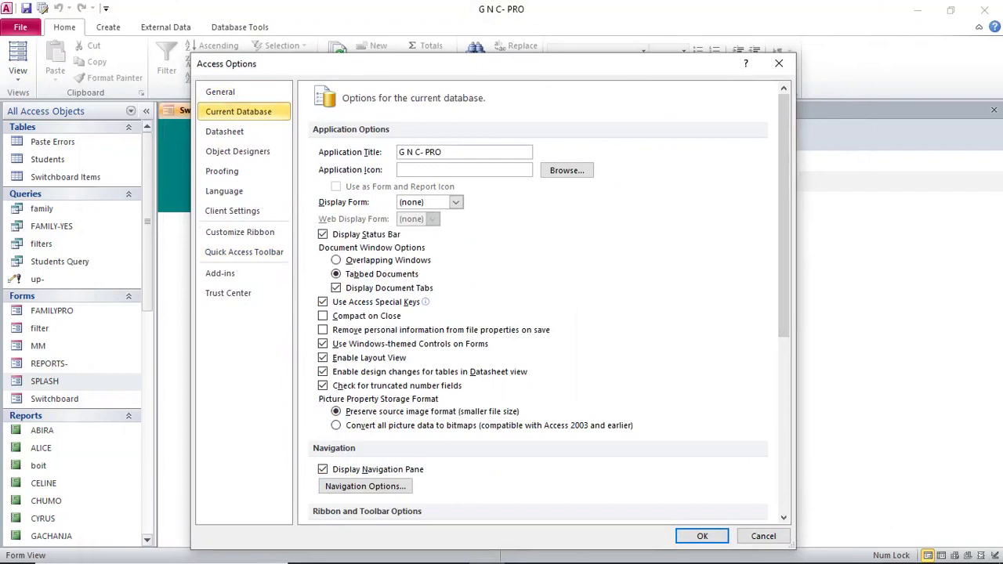
pyautogui.press('Tab')
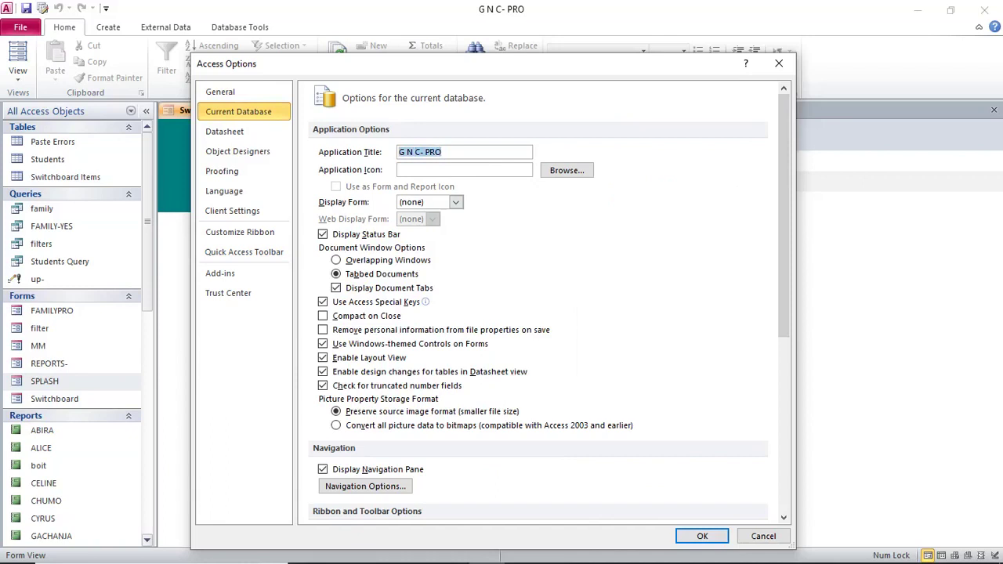
pyautogui.click(407, 152)
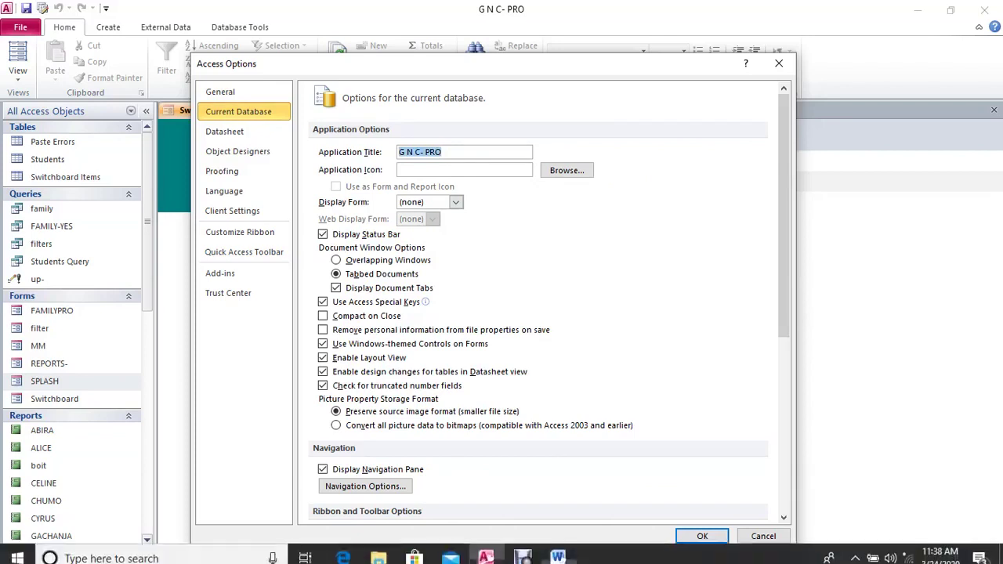
pyautogui.write('F')
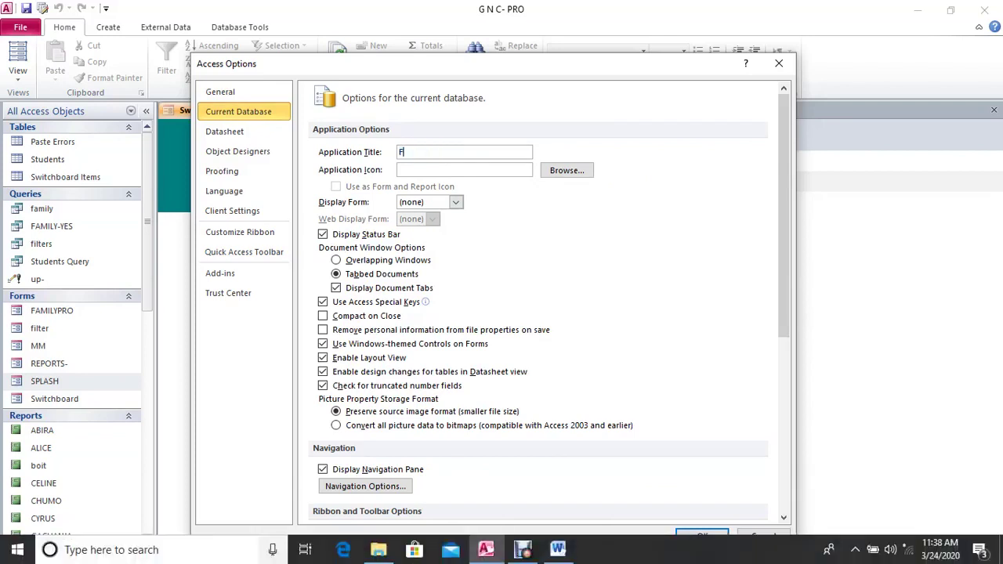
pyautogui.write('AMILIES PRO 2020')
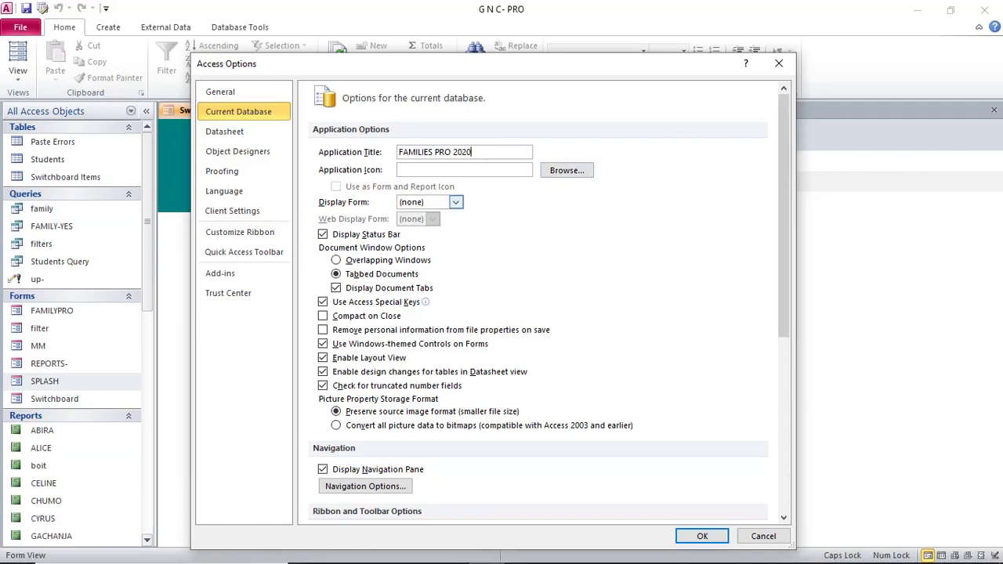
# Step: Choose SPLASH as the database's display form and enable Compact on Close
pyautogui.click(455, 202)
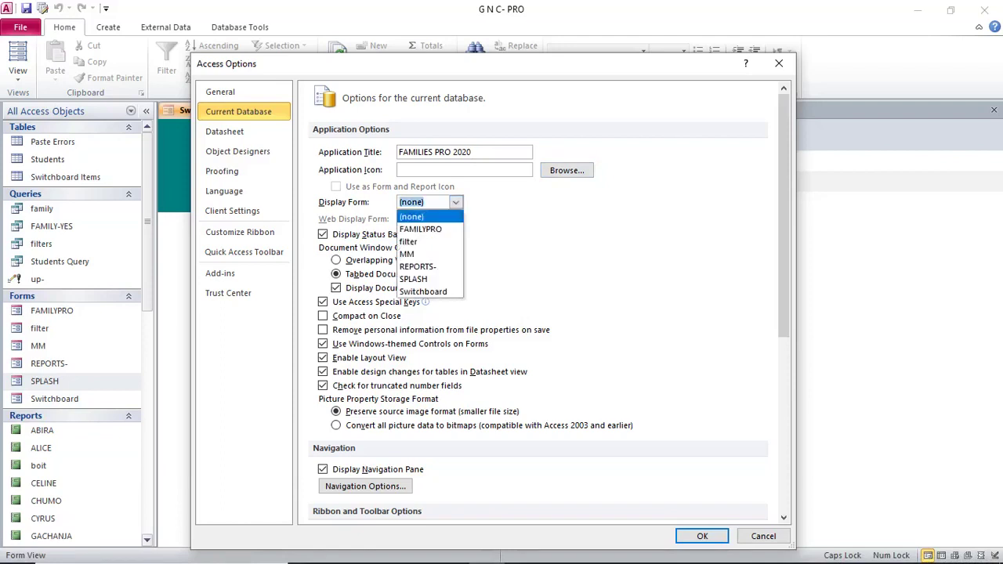
pyautogui.click(414, 279)
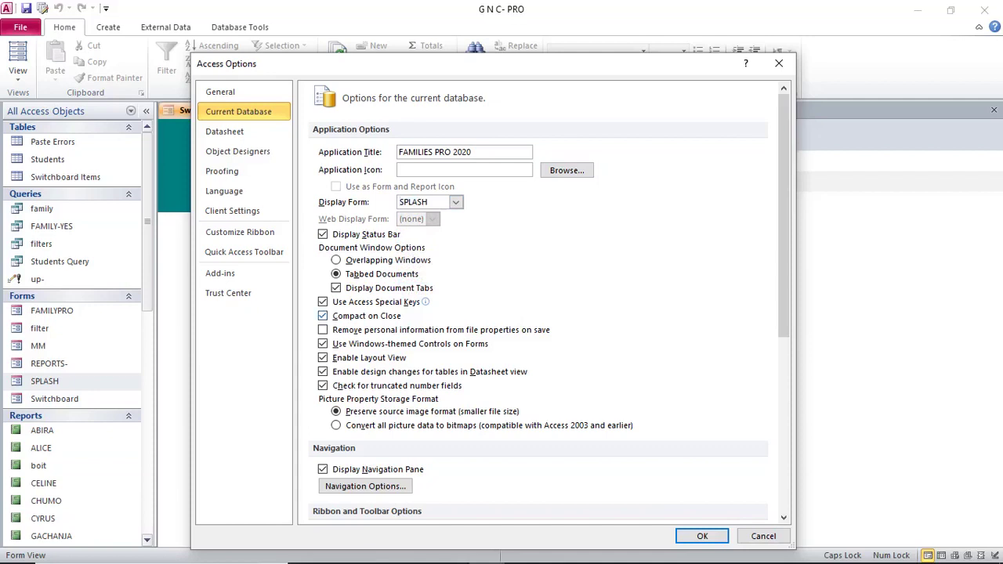
# Step: Disable Display Navigation Pane and Allow Full Menus for the current database, and apply the options
pyautogui.scroll(-5, 541, 313)
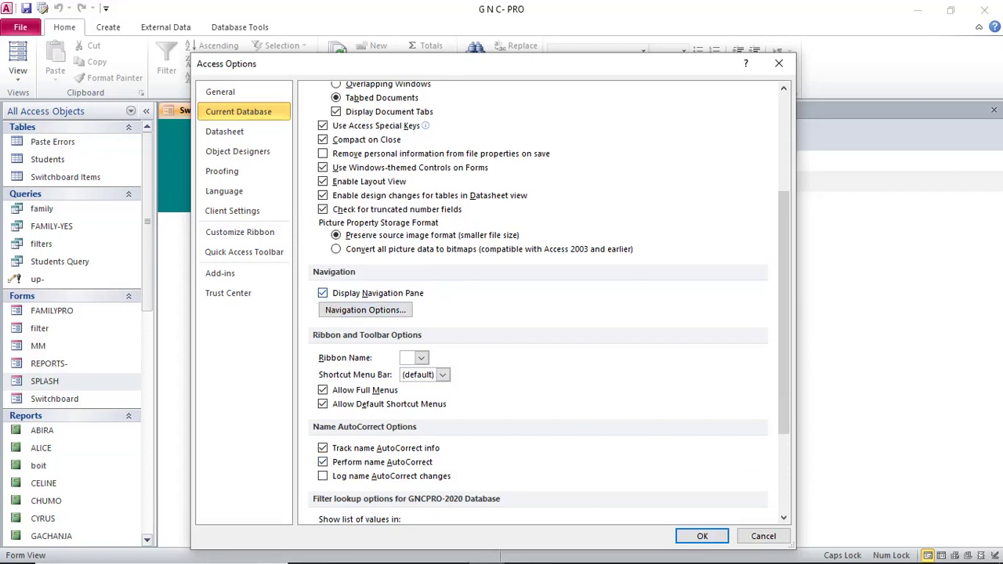
pyautogui.click(323, 294)
pyautogui.click(322, 389)
pyautogui.click(702, 536)
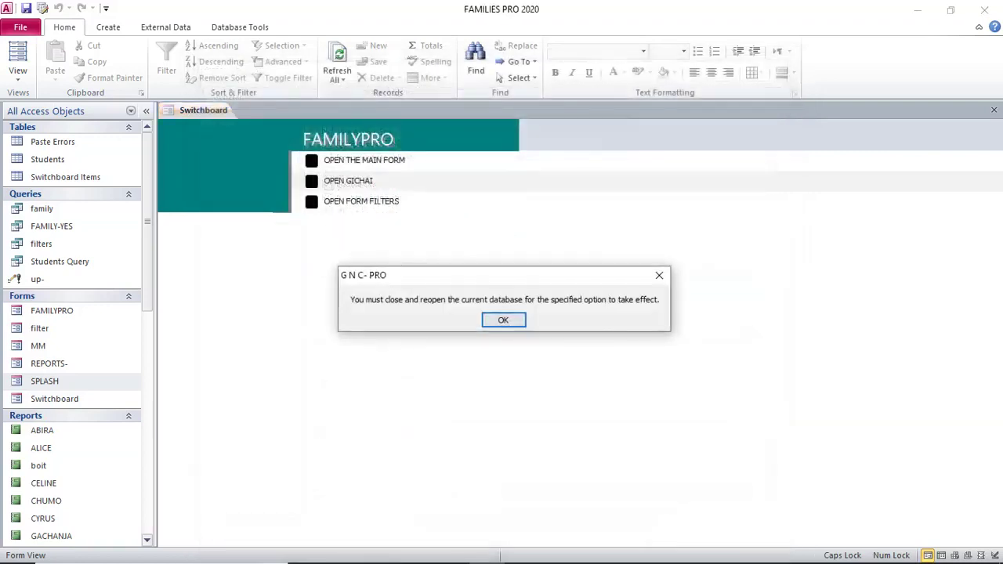
pyautogui.press('Return')
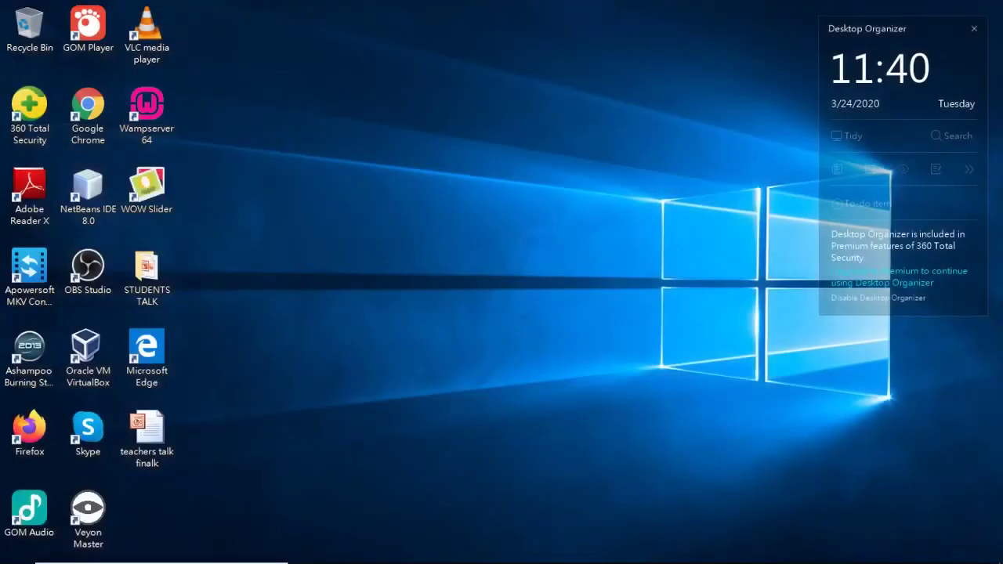
# Step: Reopen the GNCPRO-2020 database from the recent files and open the main form from its FAMILYPRO switchboard
pyautogui.click(378, 549)
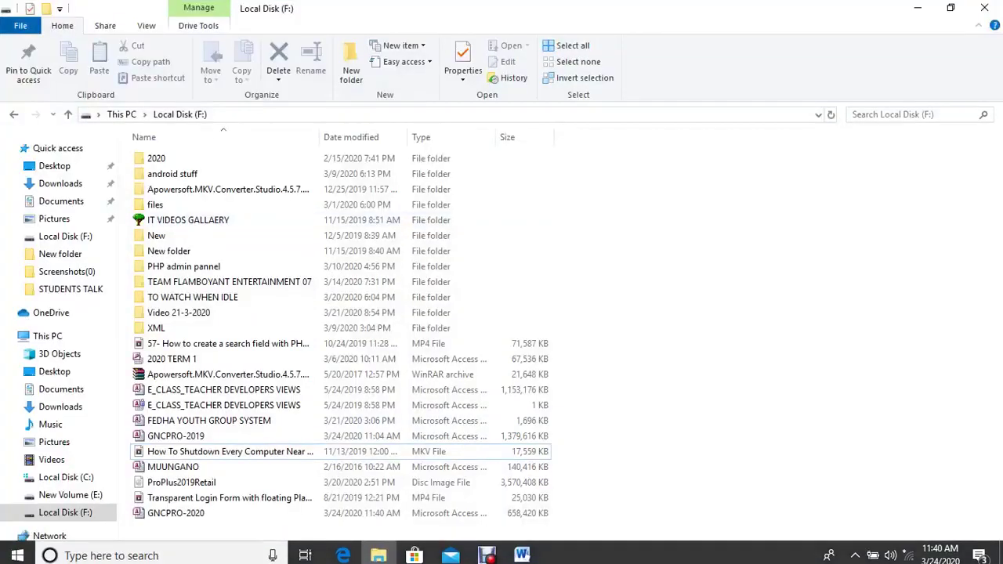
pyautogui.rightClick(616, 35)
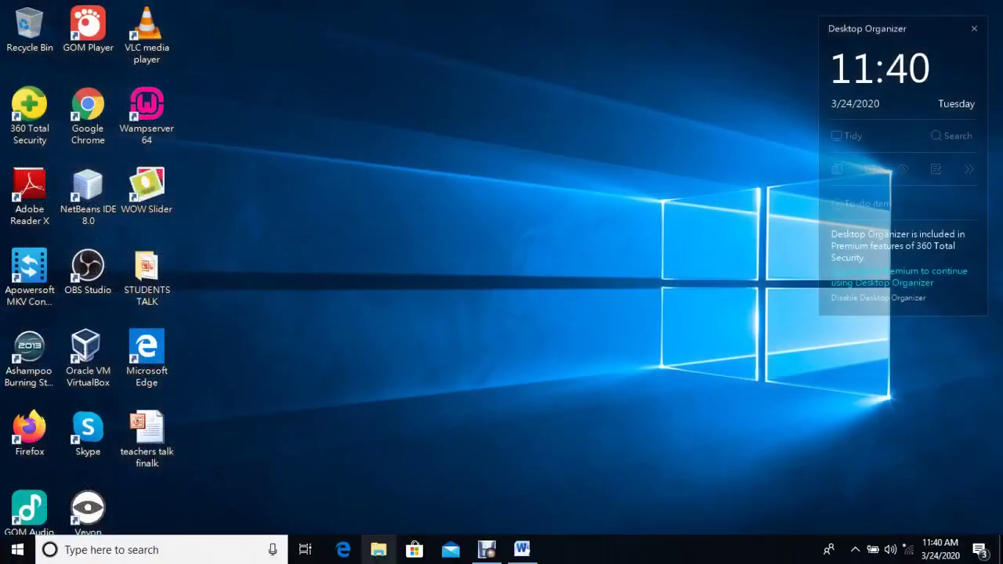
pyautogui.press('super+e')
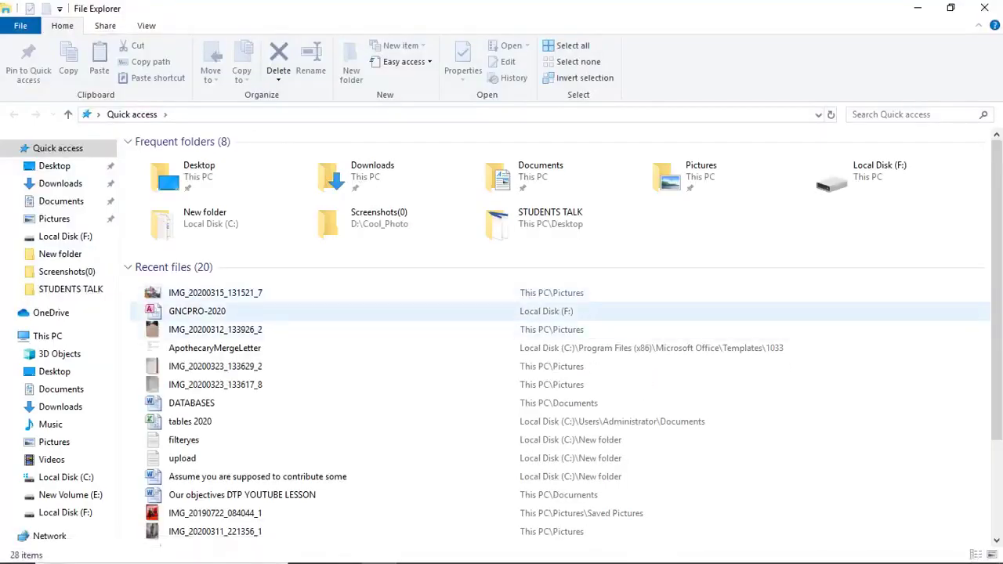
pyautogui.click(197, 312)
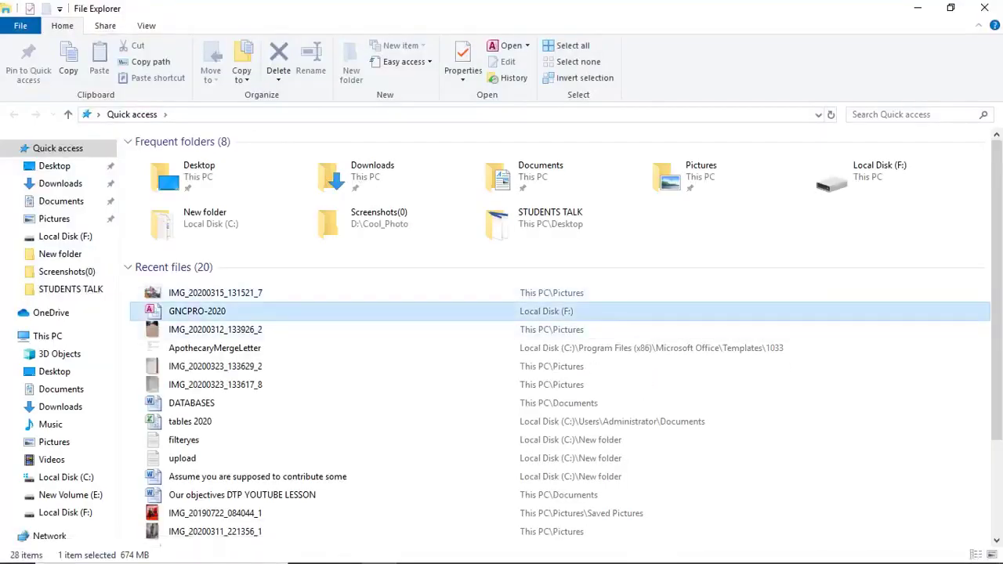
pyautogui.press('Return')
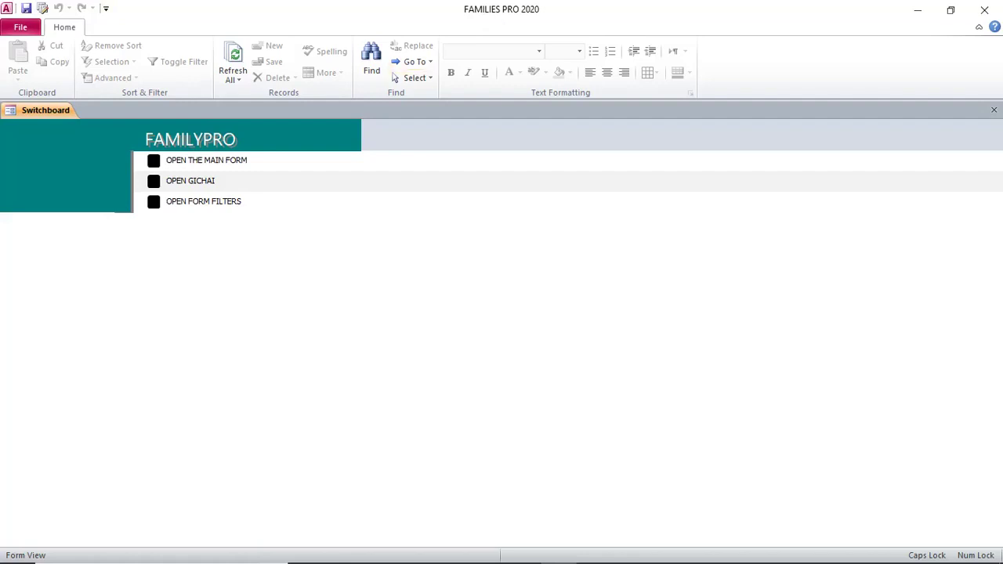
pyautogui.click(154, 161)
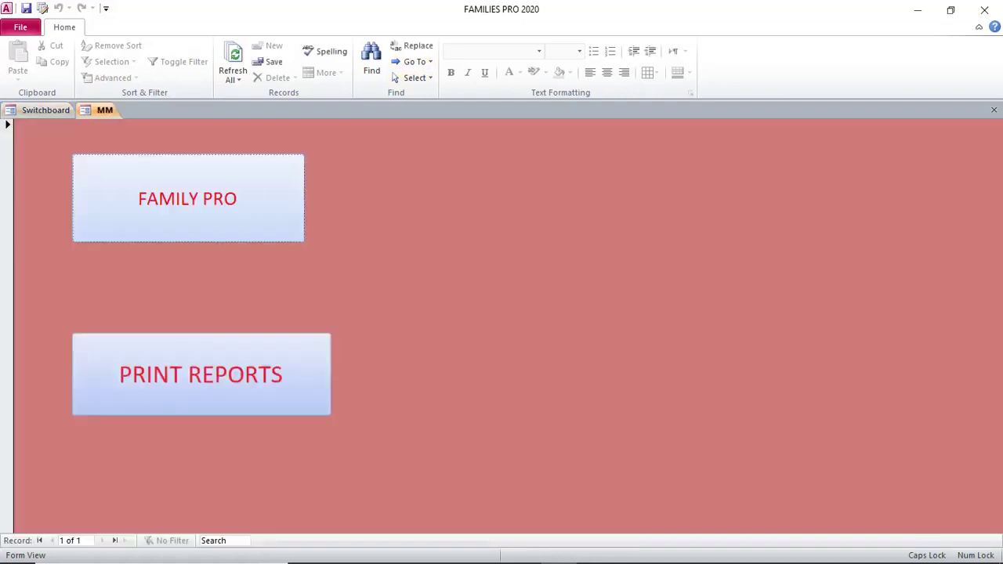
pyautogui.press('Return')
pyautogui.write('3')
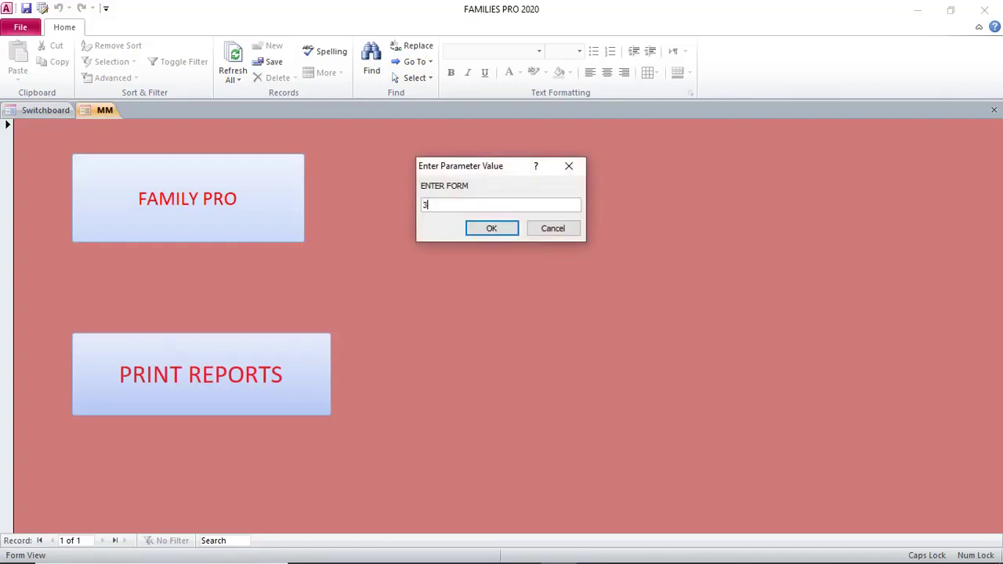
pyautogui.write('B')
pyautogui.press('Return')
pyautogui.click(553, 228)
# Step: Test the FAMILY PRO form with parameter values 3 and N, close it and return to the switchboard
pyautogui.press('Return')
pyautogui.write('3')
pyautogui.press('Return')
pyautogui.write('N')
pyautogui.press('Return')
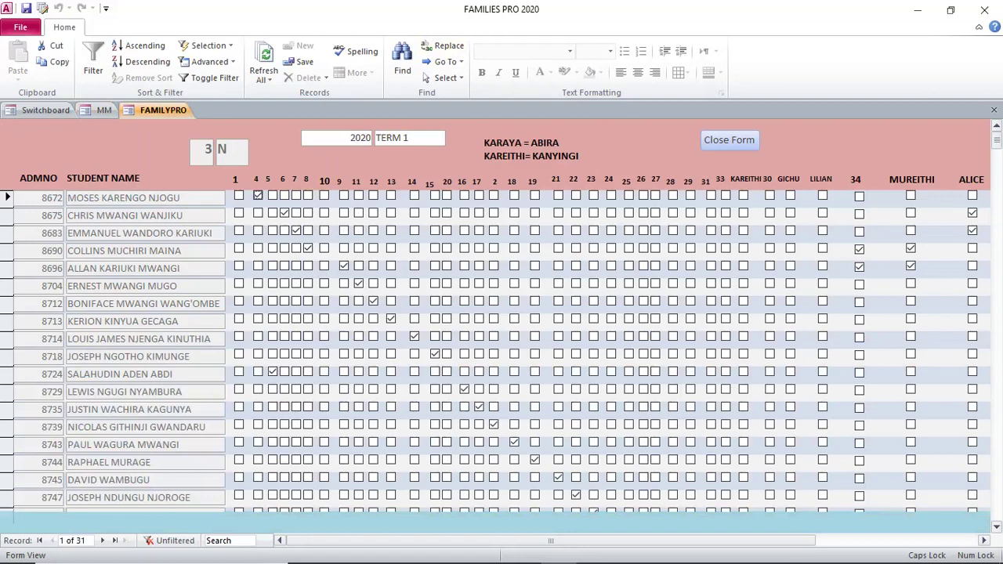
pyautogui.click(729, 140)
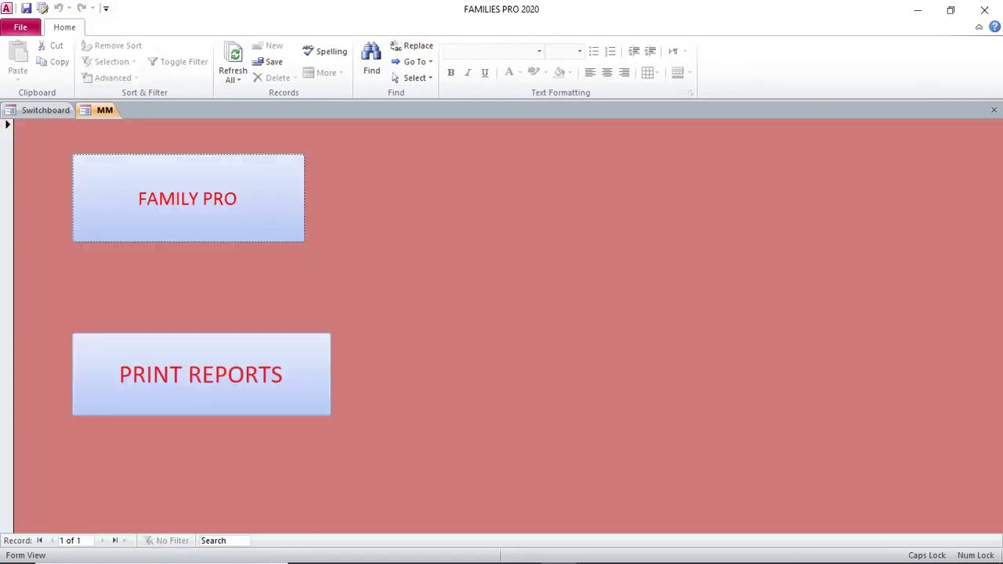
pyautogui.click(45, 109)
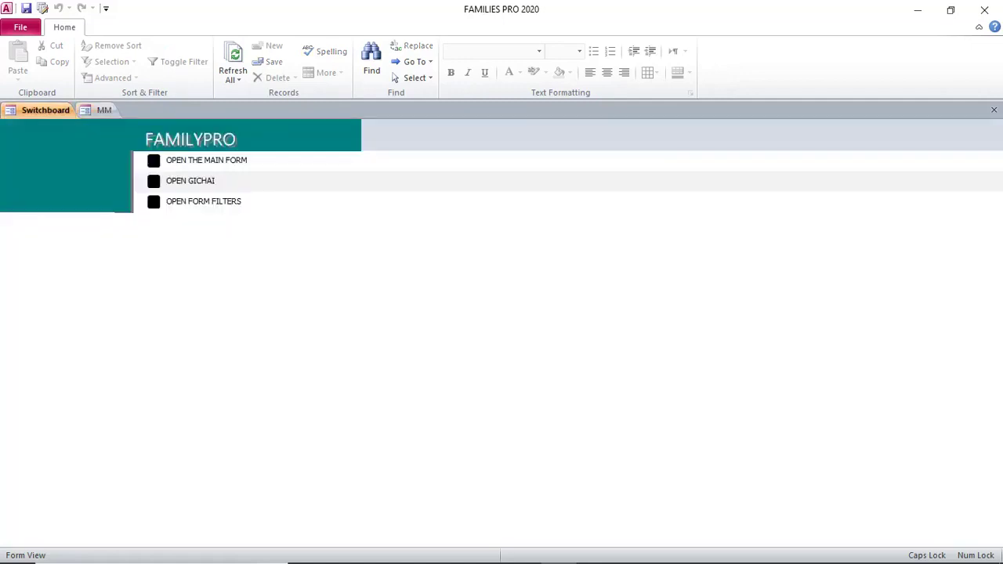